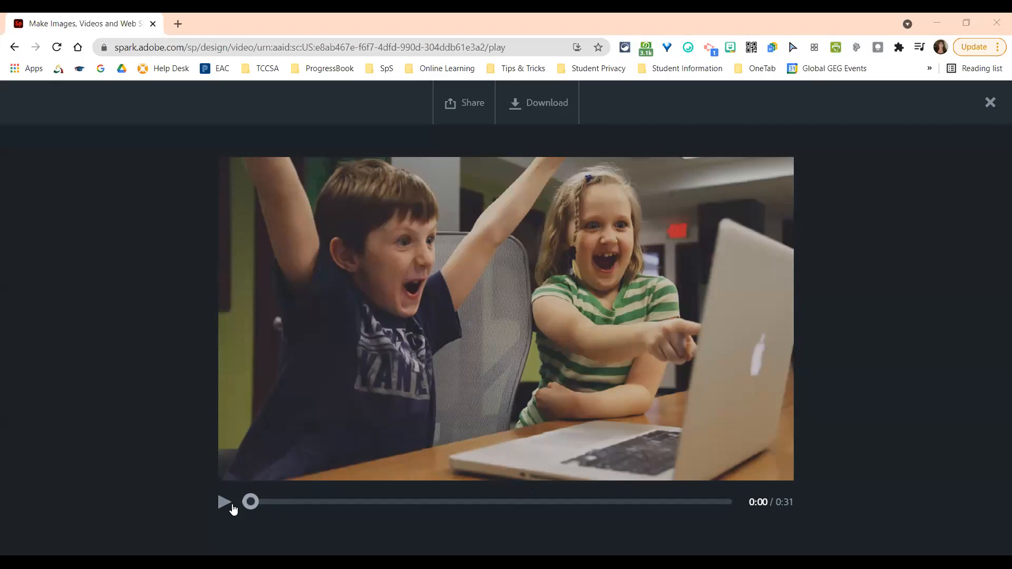
Step: Play the finished sample video, close its preview and return to the home page
{"action": "left_click", "coordinate": [225, 505]}
{"action": "left_click", "coordinate": [990, 103]}
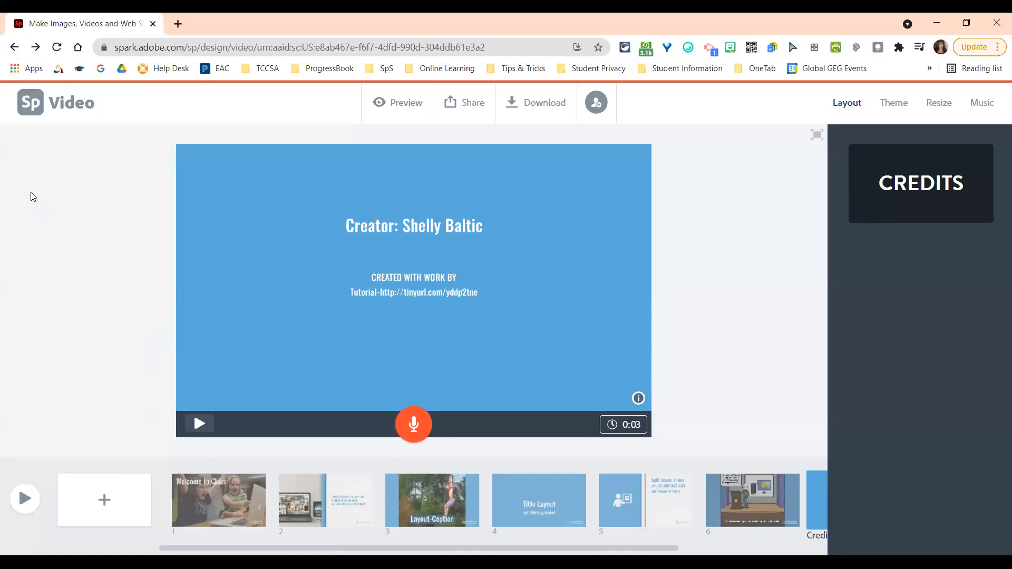
{"action": "left_click", "coordinate": [22, 113]}
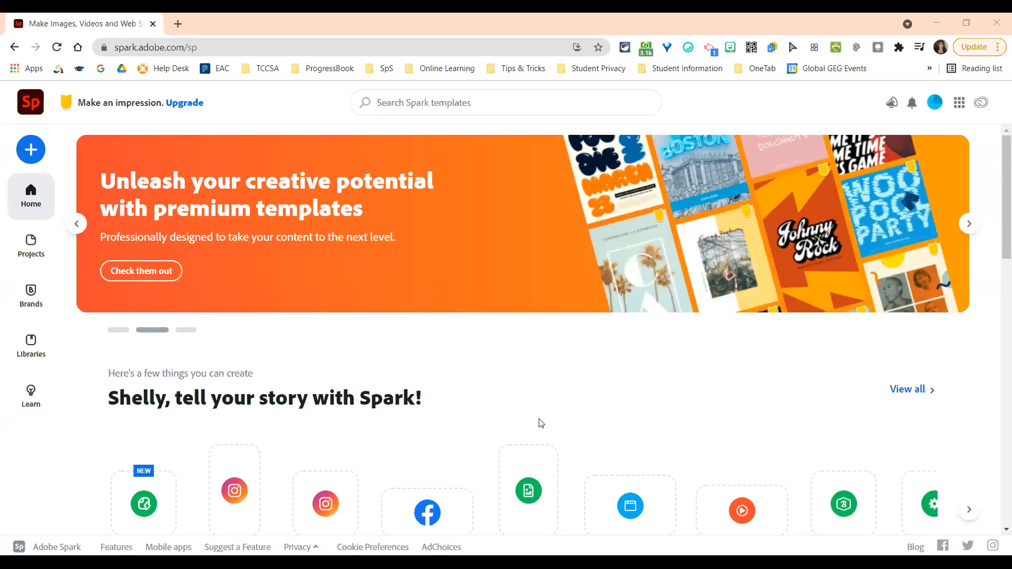
Step: Look over the home page's creation types, templates, recent projects and tutorials
{"action": "scroll", "coordinate": [539, 422], "scroll_direction": "down", "scroll_amount": 1}
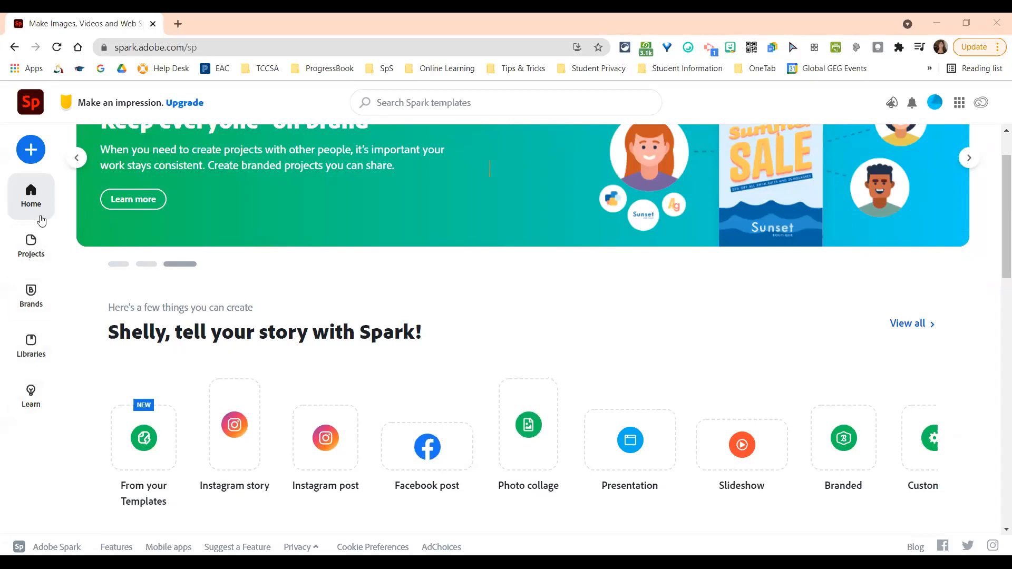
{"action": "scroll", "coordinate": [212, 427], "scroll_direction": "down", "scroll_amount": 5}
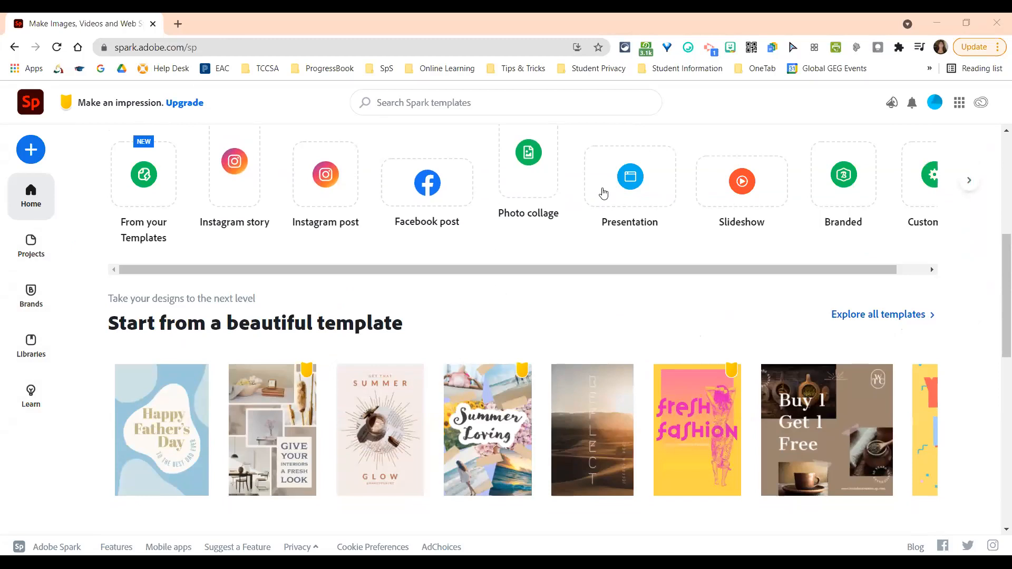
{"action": "scroll", "coordinate": [899, 210], "scroll_direction": "down", "scroll_amount": 2}
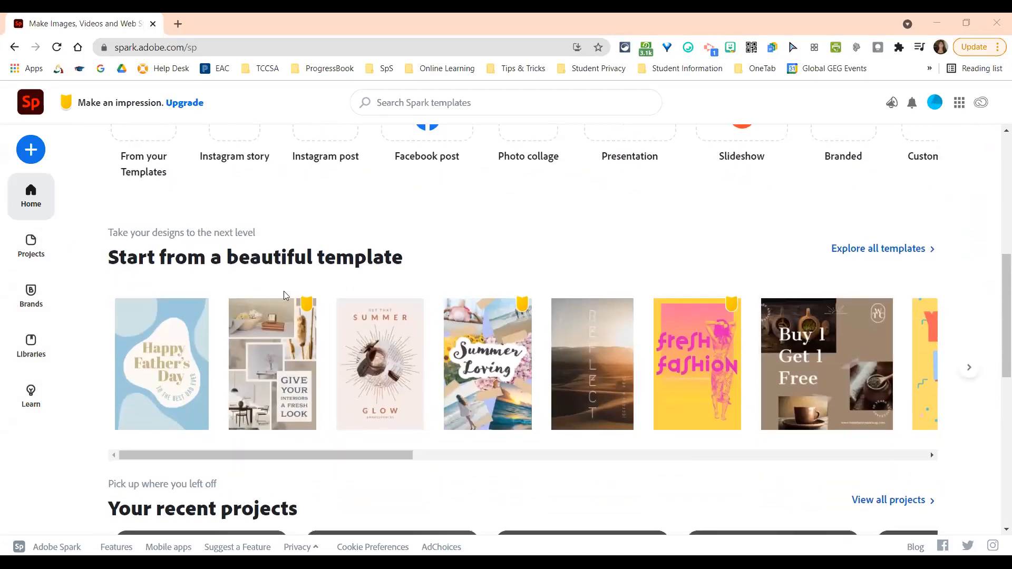
{"action": "scroll", "coordinate": [804, 427], "scroll_direction": "down", "scroll_amount": 3}
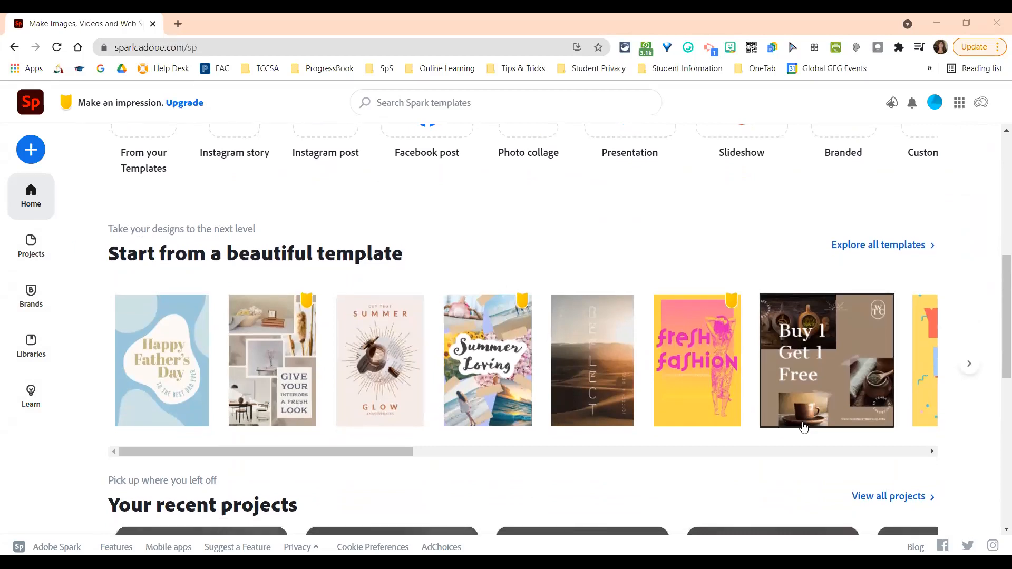
{"action": "scroll", "coordinate": [804, 427], "scroll_direction": "down", "scroll_amount": 1}
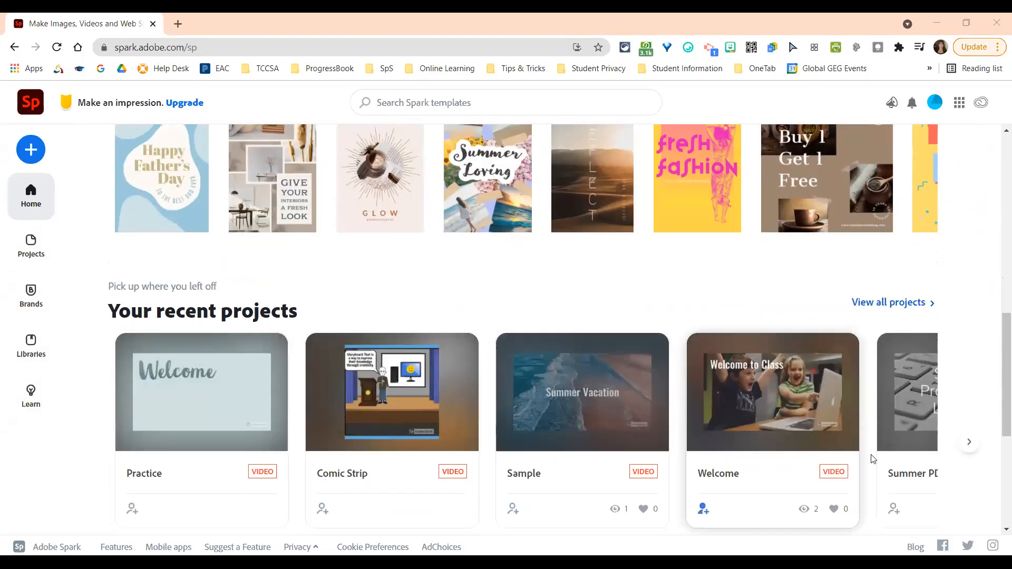
{"action": "scroll", "coordinate": [346, 452], "scroll_direction": "down", "scroll_amount": 1}
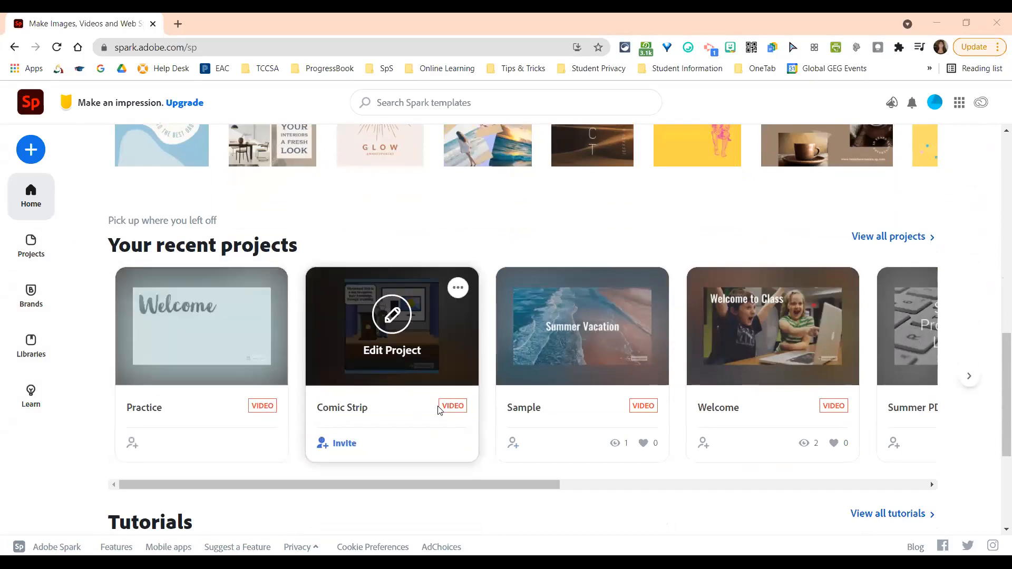
{"action": "left_click_drag", "start_coordinate": [459, 482], "coordinate": [903, 478]}
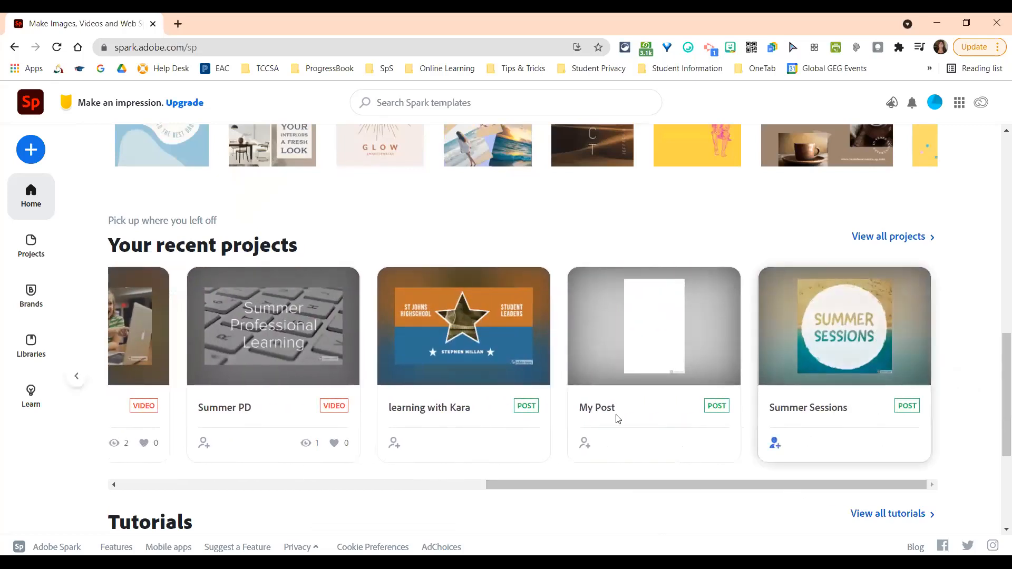
{"action": "mouse_move", "coordinate": [498, 401]}
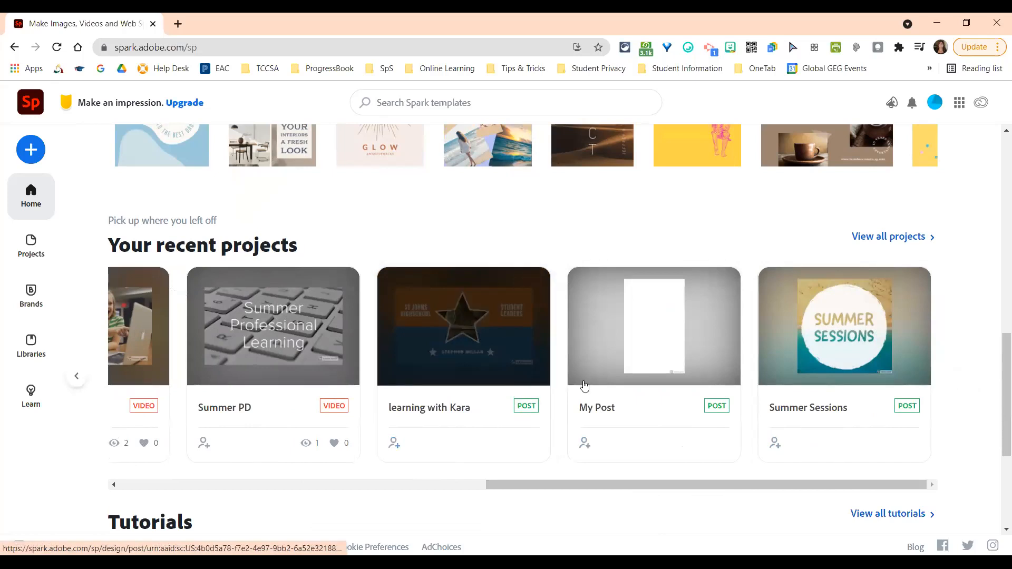
{"action": "mouse_move", "coordinate": [583, 386]}
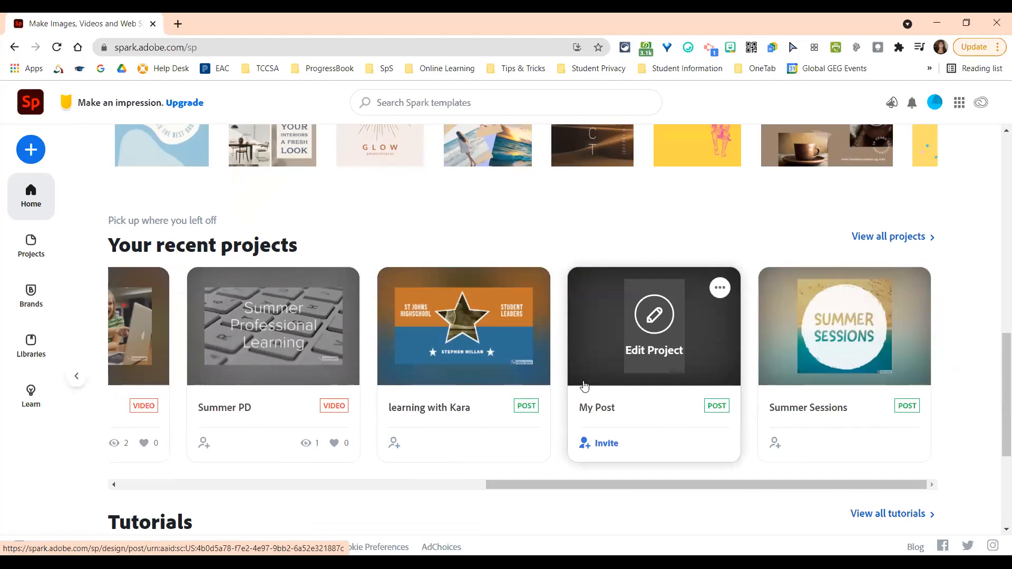
{"action": "scroll", "coordinate": [263, 384], "scroll_direction": "down", "scroll_amount": 4}
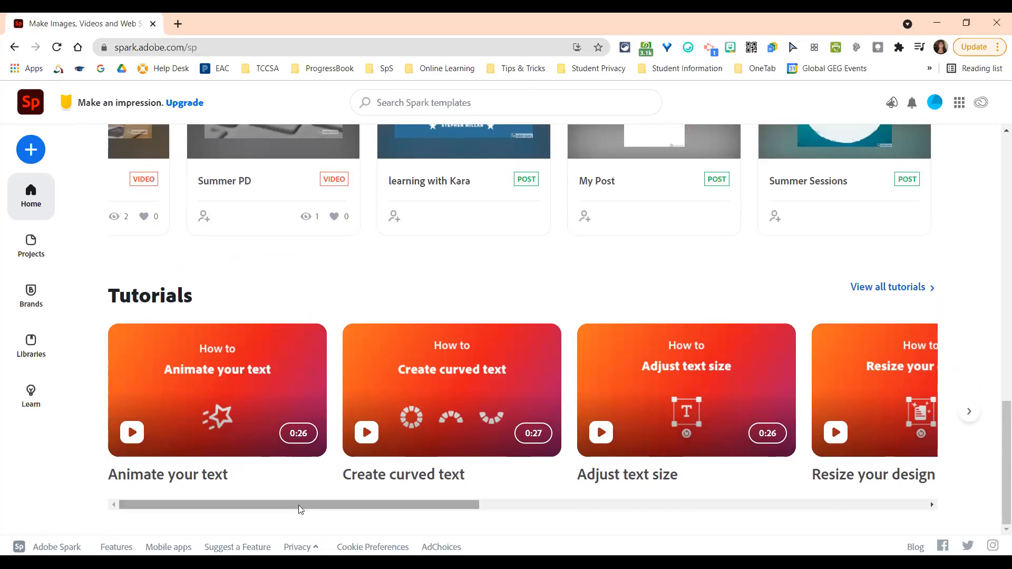
{"action": "scroll", "coordinate": [295, 362], "scroll_direction": "up", "scroll_amount": 12}
{"action": "scroll", "coordinate": [296, 360], "scroll_direction": "up", "scroll_amount": 4}
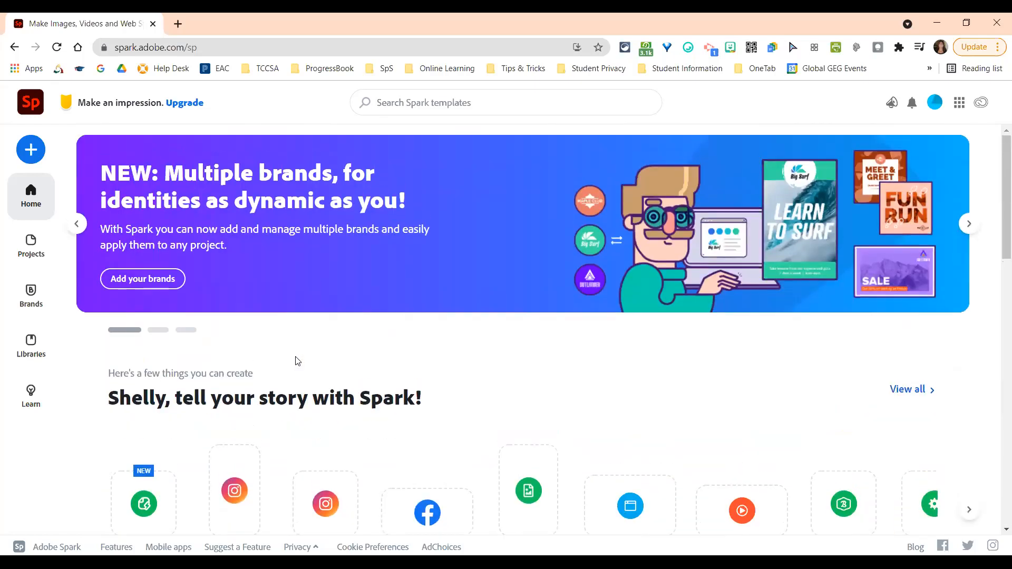
Step: Create a new video project titled "Lunch & Learn"
{"action": "left_click", "coordinate": [30, 152]}
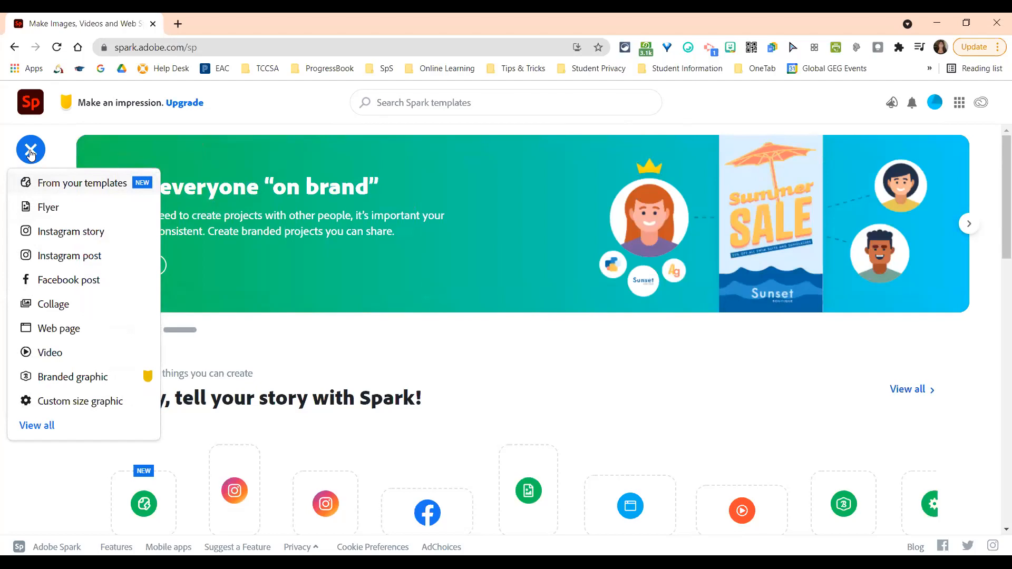
{"action": "left_click", "coordinate": [50, 359]}
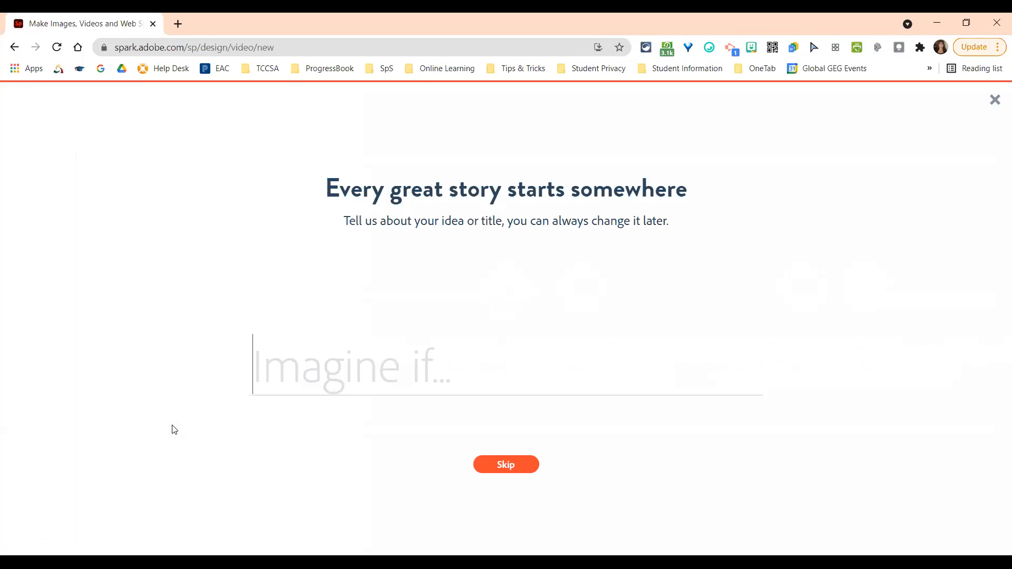
{"action": "type", "text": "Lunch "}
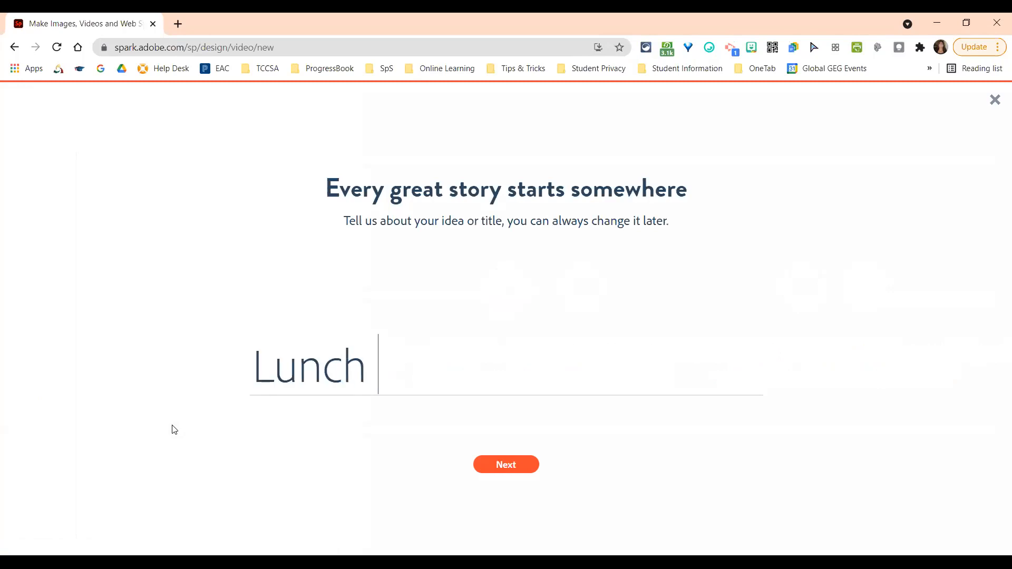
{"action": "type", "text": "& Learn"}
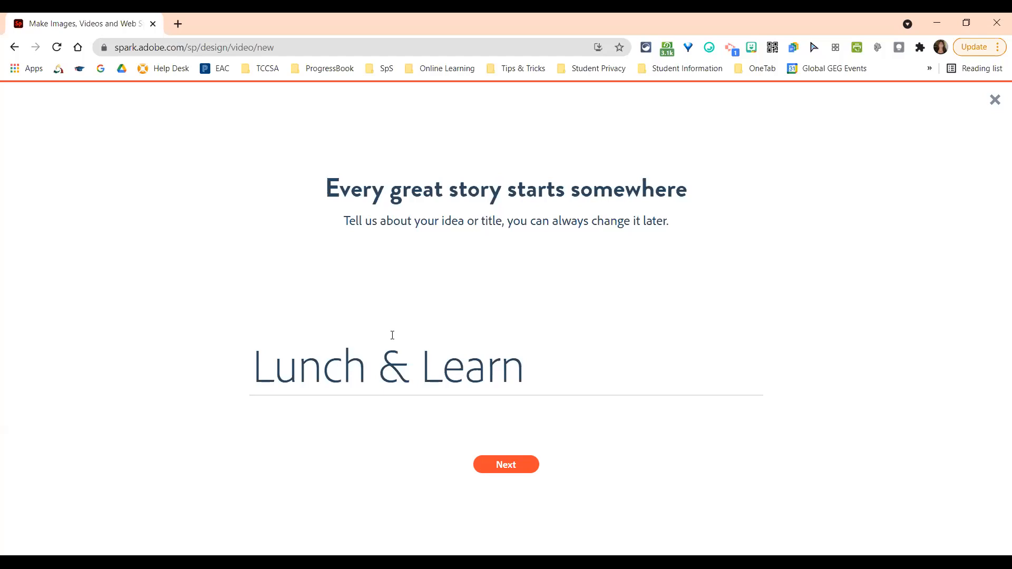
{"action": "left_click", "coordinate": [511, 469]}
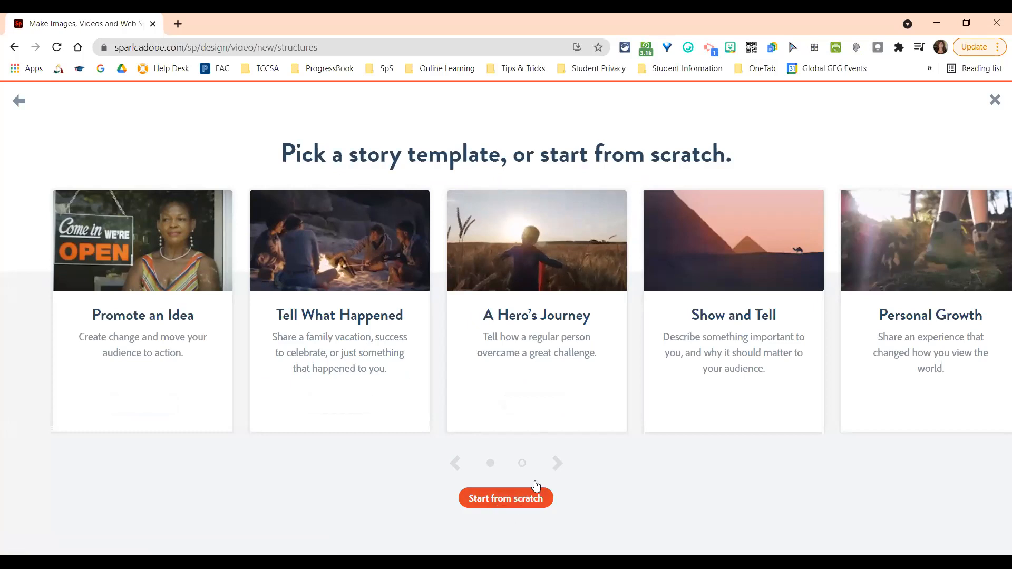
Step: Choose the "Make Up My Own" story template and dismiss the quick tips
{"action": "left_click", "coordinate": [557, 464]}
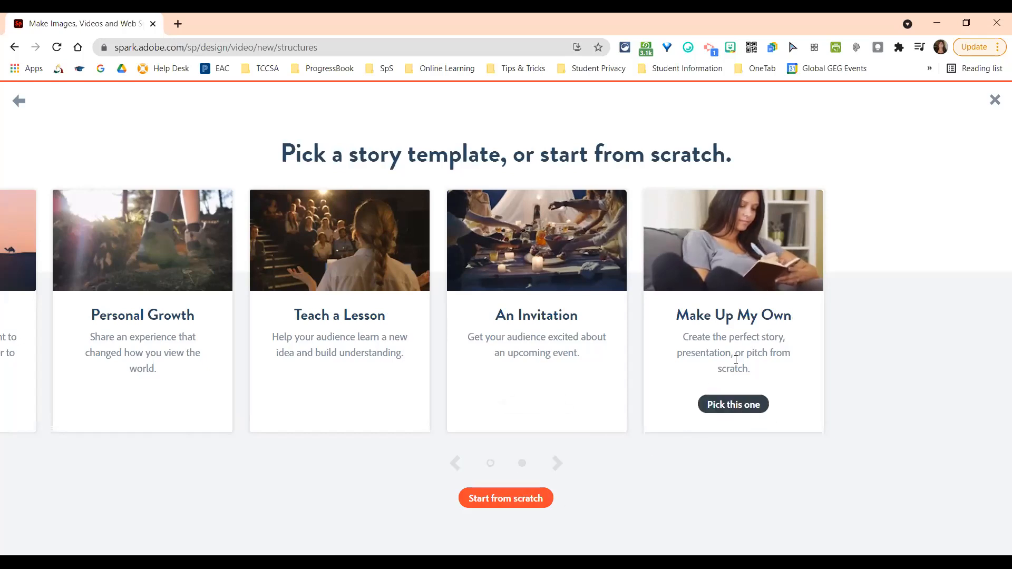
{"action": "left_click", "coordinate": [735, 410]}
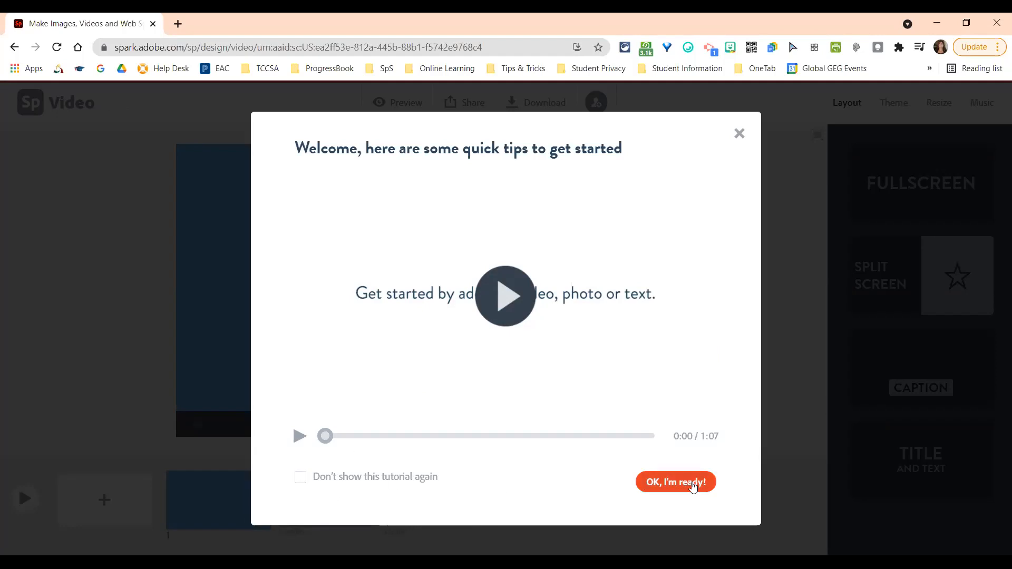
{"action": "left_click", "coordinate": [692, 485]}
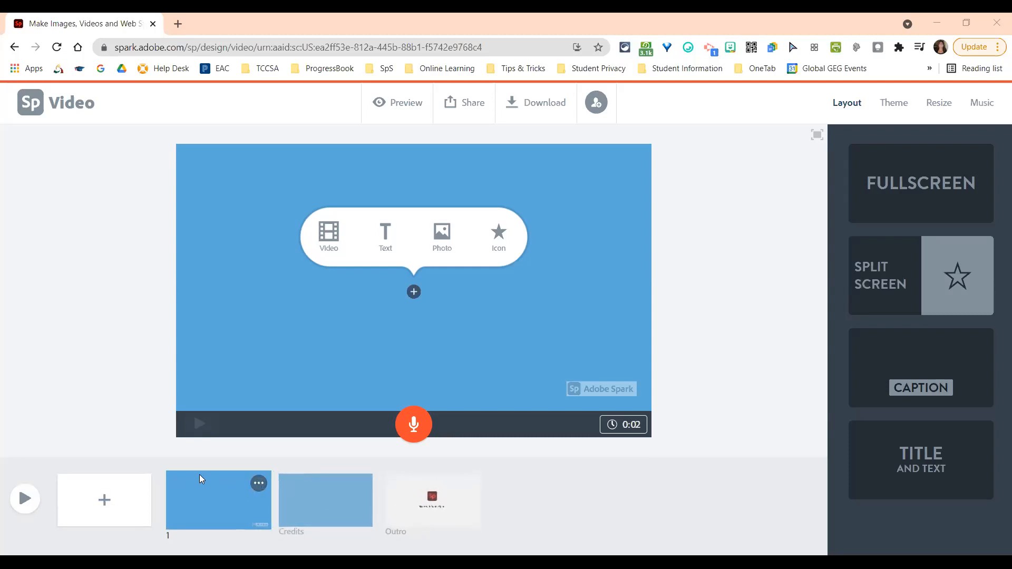
Step: Add a second slide with the Split Screen layout and show the content choices for its white half
{"action": "left_click", "coordinate": [257, 485]}
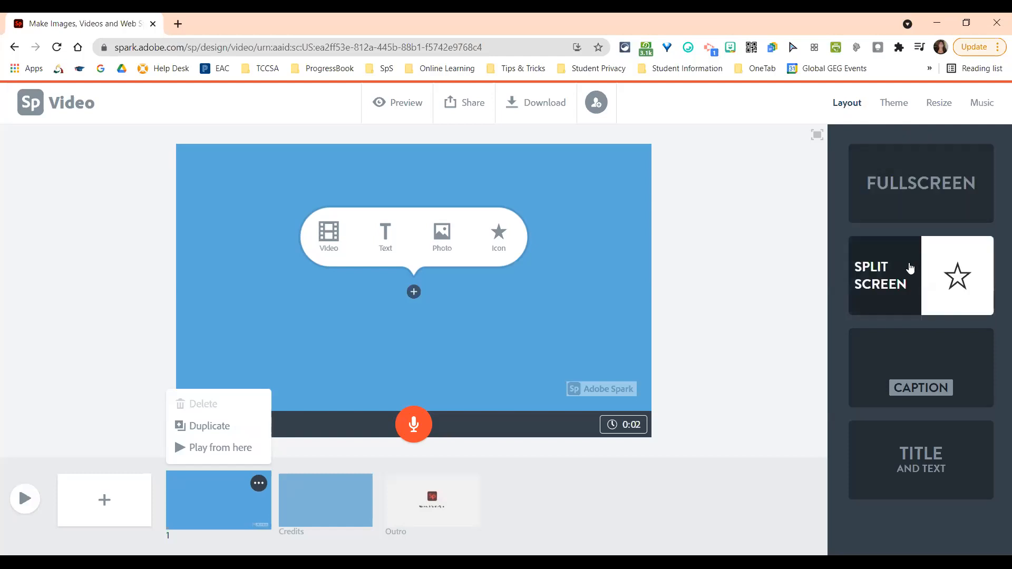
{"action": "left_click", "coordinate": [118, 509]}
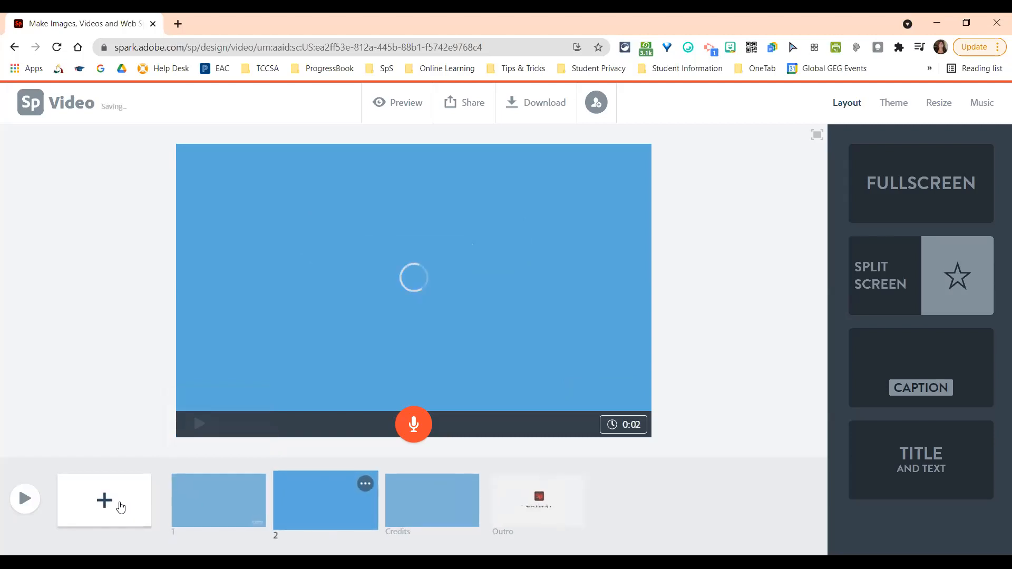
{"action": "left_click", "coordinate": [910, 279]}
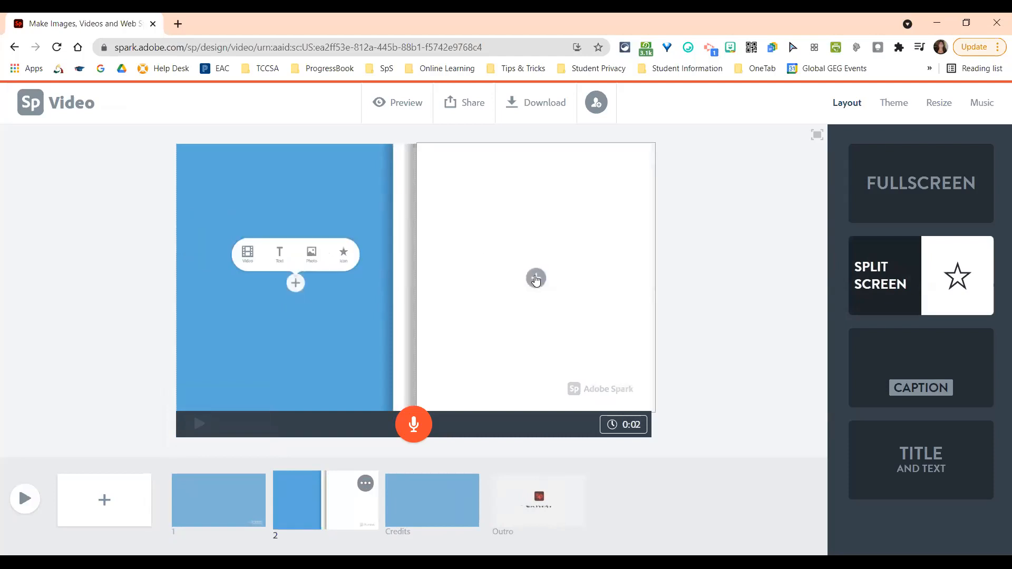
{"action": "left_click", "coordinate": [536, 278]}
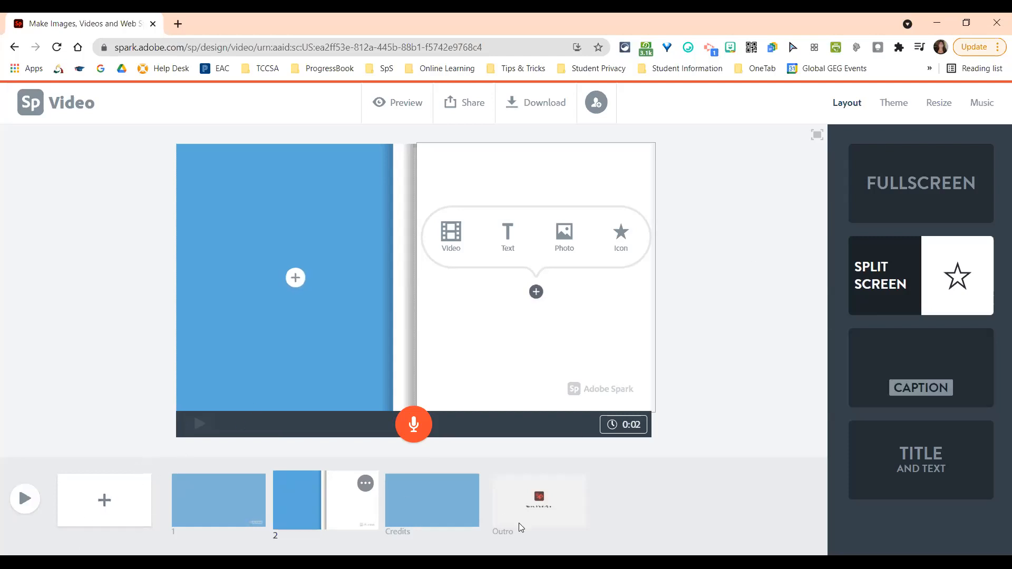
Step: Add a third slide with the Caption layout and open its empty text box
{"action": "left_click", "coordinate": [99, 506]}
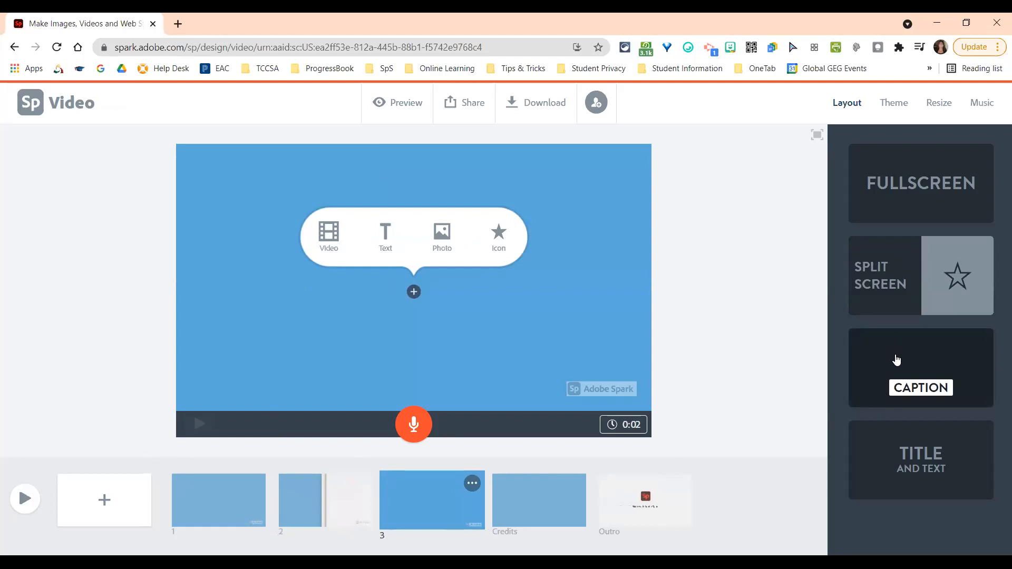
{"action": "left_click", "coordinate": [916, 369]}
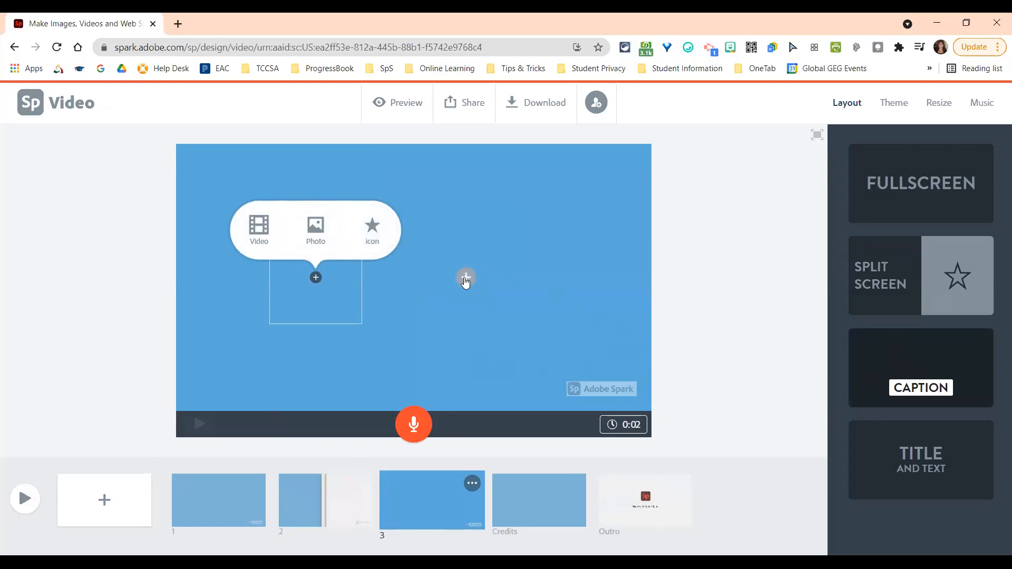
{"action": "left_click", "coordinate": [465, 278]}
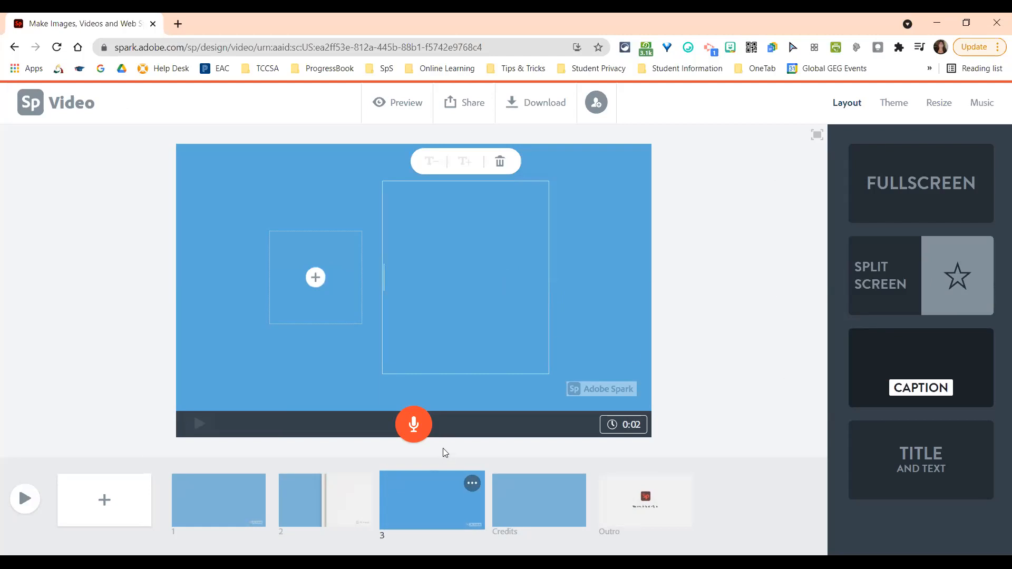
Step: Add a fourth slide with the Title and Text layout and open an empty text box on it
{"action": "left_click", "coordinate": [106, 505]}
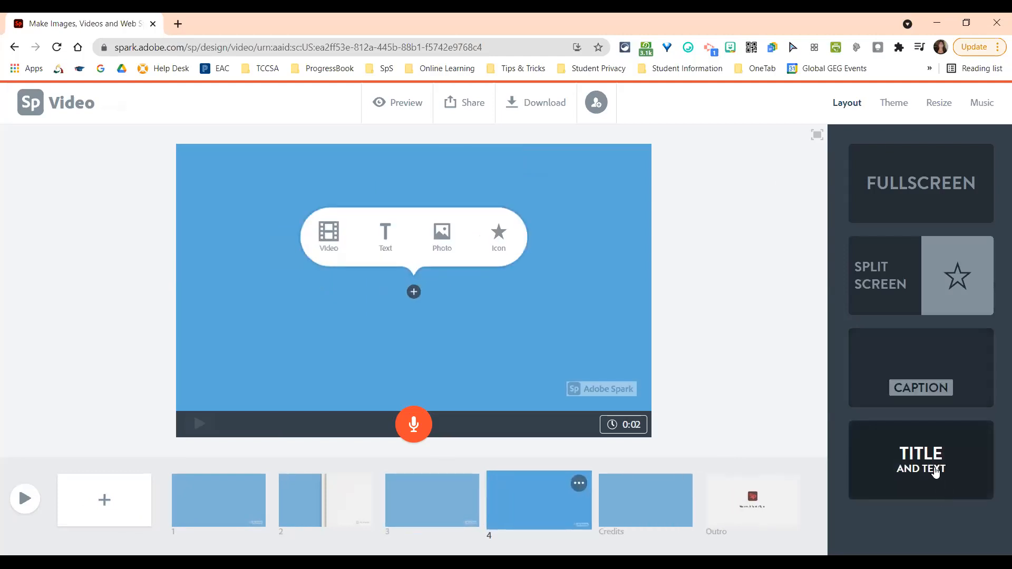
{"action": "left_click", "coordinate": [935, 473]}
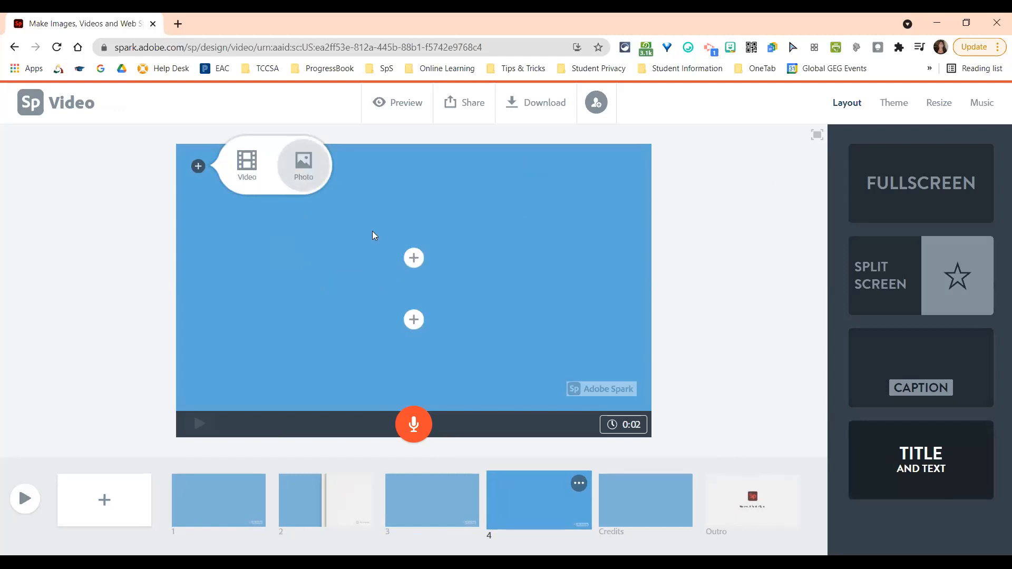
{"action": "left_click", "coordinate": [414, 264]}
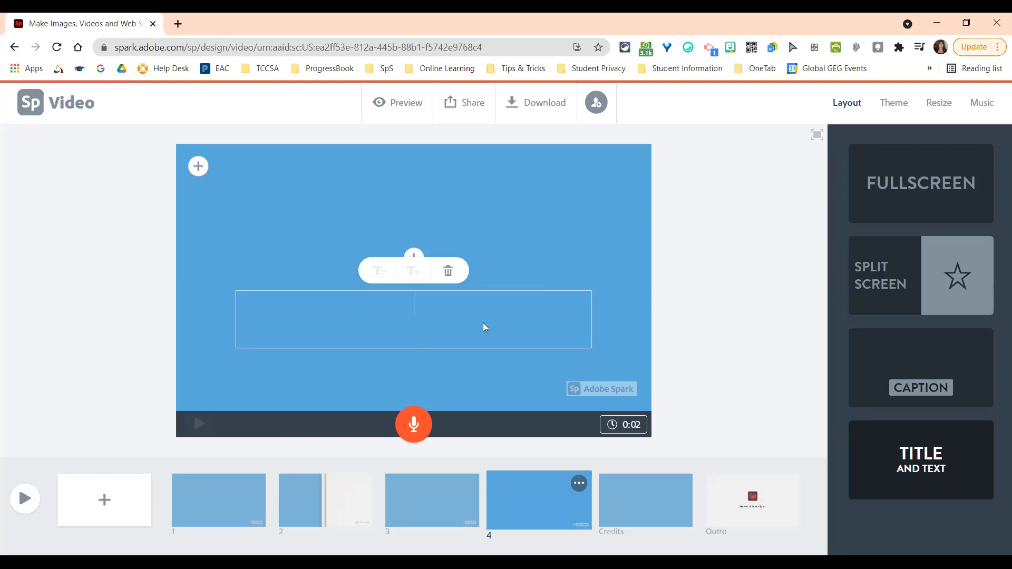
Step: Compare the Tidal theme's blue and green color variants and apply green to the video
{"action": "left_click", "coordinate": [892, 113]}
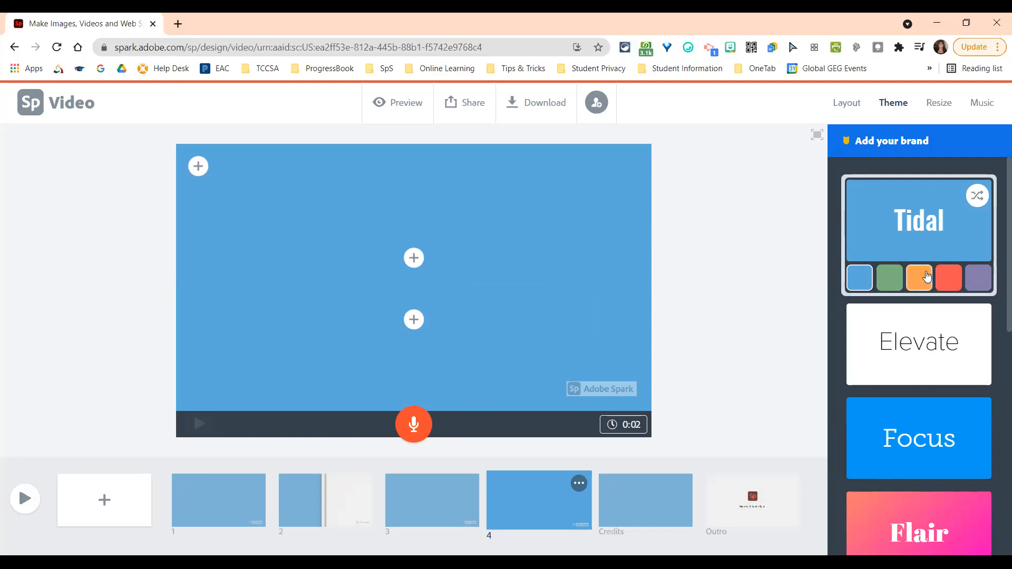
{"action": "left_click", "coordinate": [890, 282]}
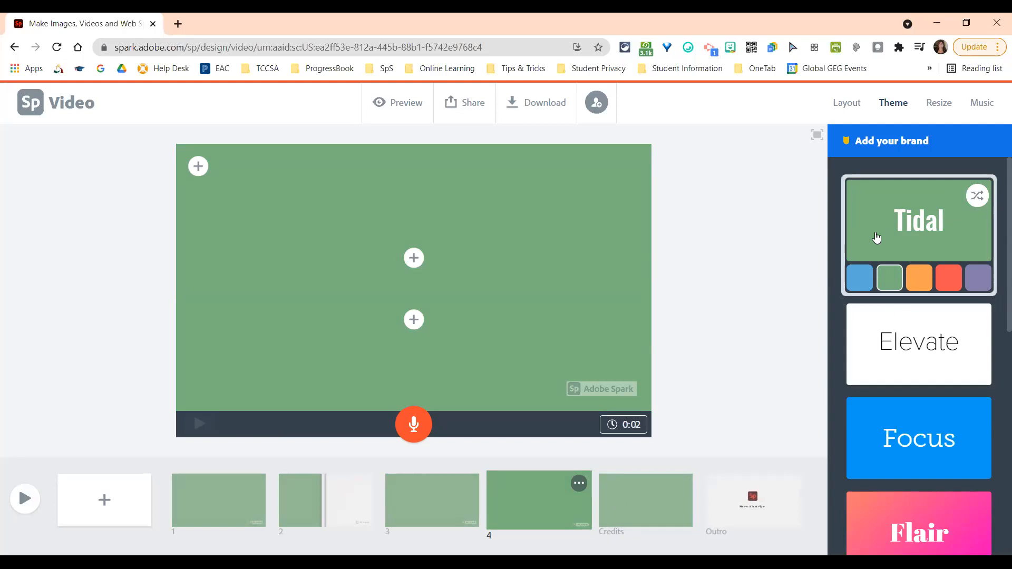
{"action": "left_click", "coordinate": [859, 278]}
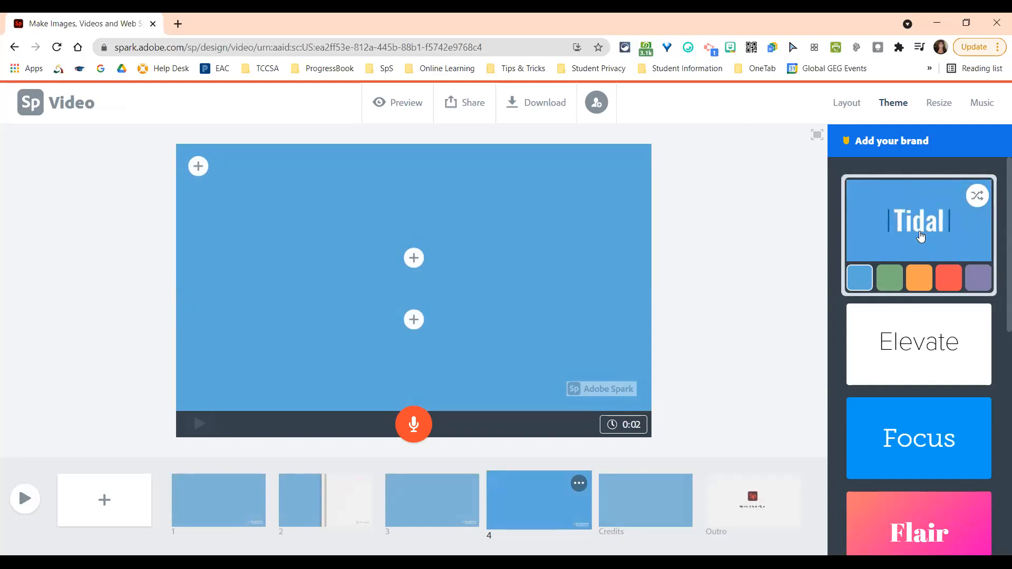
{"action": "left_click", "coordinate": [888, 281]}
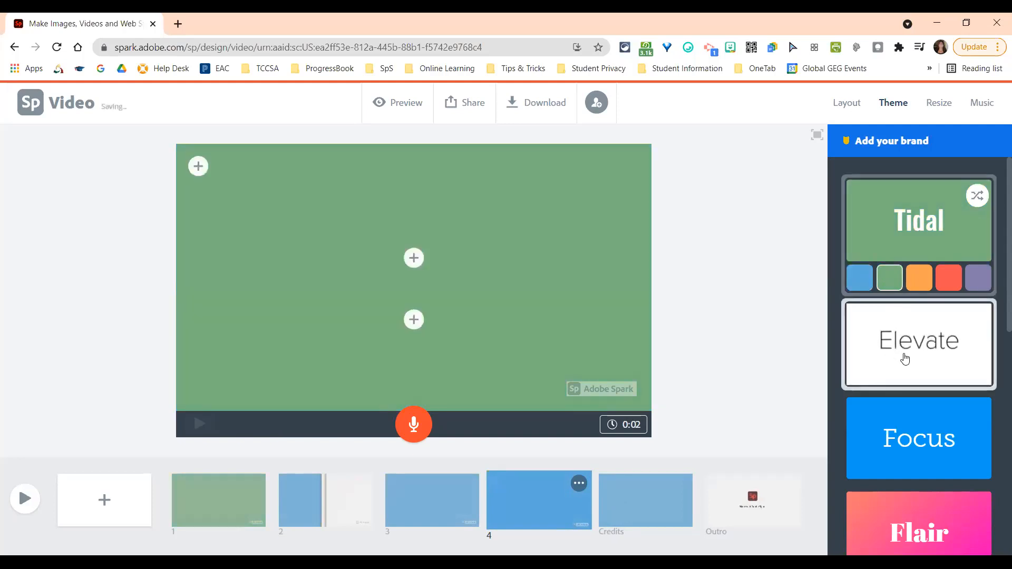
Step: Try the Elevate theme and the Focus theme on the video
{"action": "scroll", "coordinate": [913, 339], "scroll_direction": "down", "scroll_amount": 1}
{"action": "scroll", "coordinate": [906, 316], "scroll_direction": "down", "scroll_amount": 1}
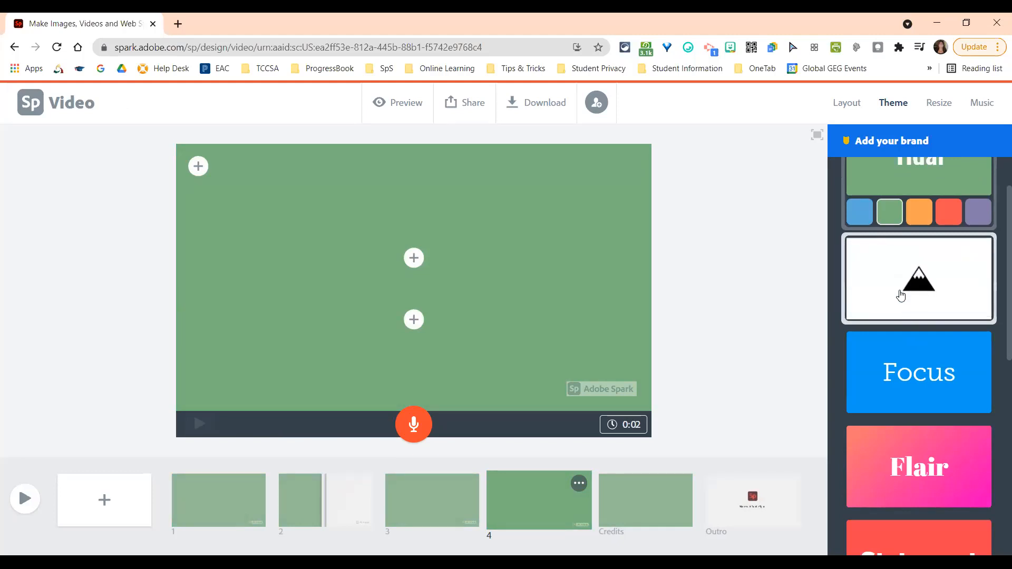
{"action": "left_click", "coordinate": [931, 269]}
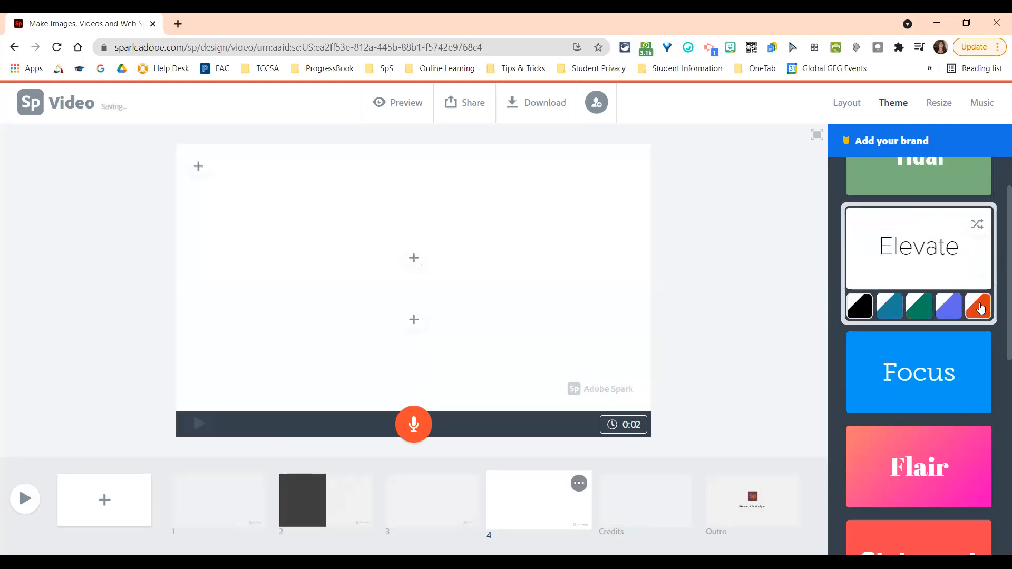
{"action": "left_click", "coordinate": [928, 366]}
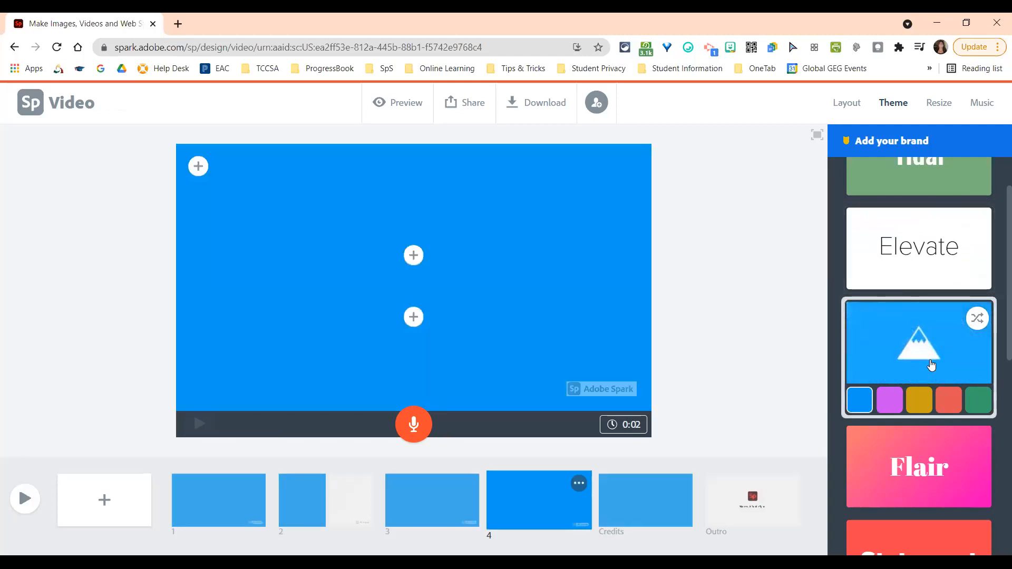
Step: Apply the Sage theme in its gray color variant and return to the first slide
{"action": "scroll", "coordinate": [975, 398], "scroll_direction": "down", "scroll_amount": 2}
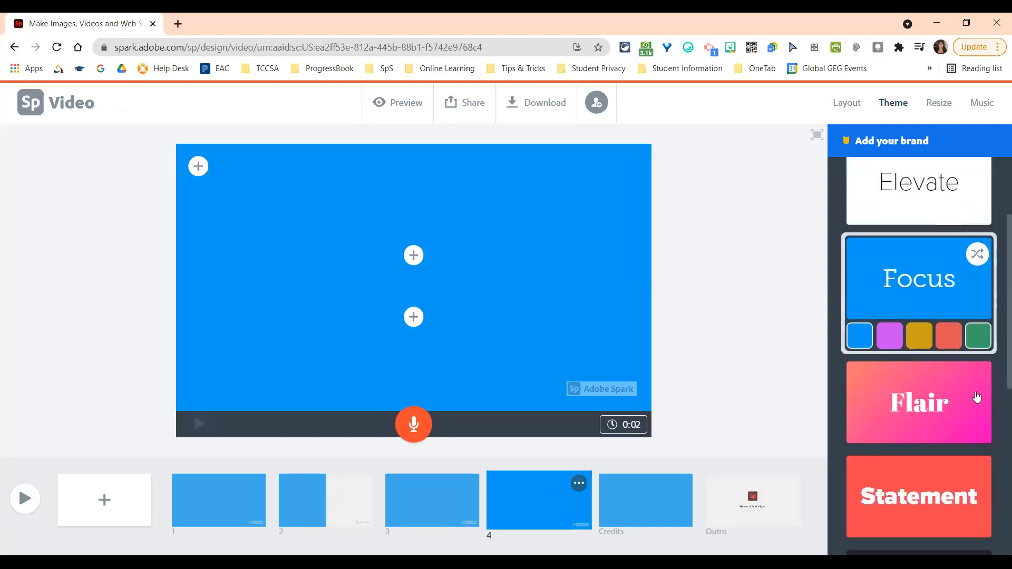
{"action": "scroll", "coordinate": [975, 398], "scroll_direction": "down", "scroll_amount": 5}
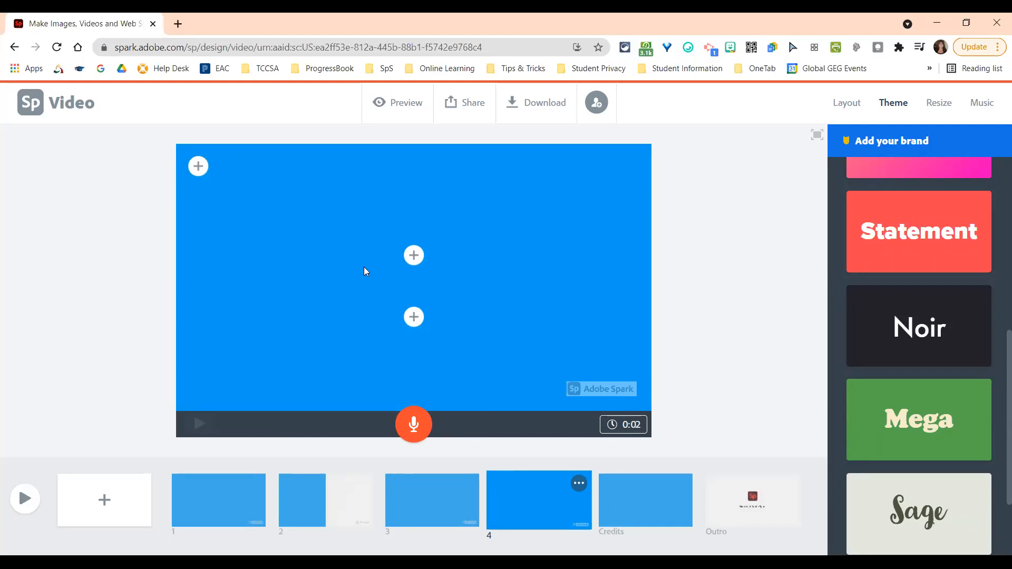
{"action": "left_click", "coordinate": [962, 317]}
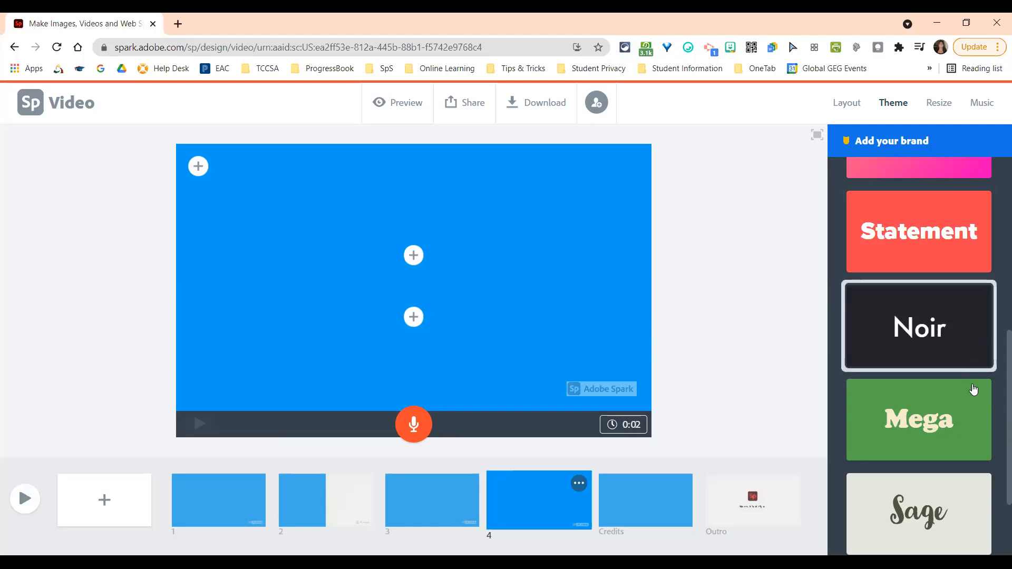
{"action": "scroll", "coordinate": [973, 389], "scroll_direction": "down", "scroll_amount": 2}
{"action": "left_click", "coordinate": [975, 389]}
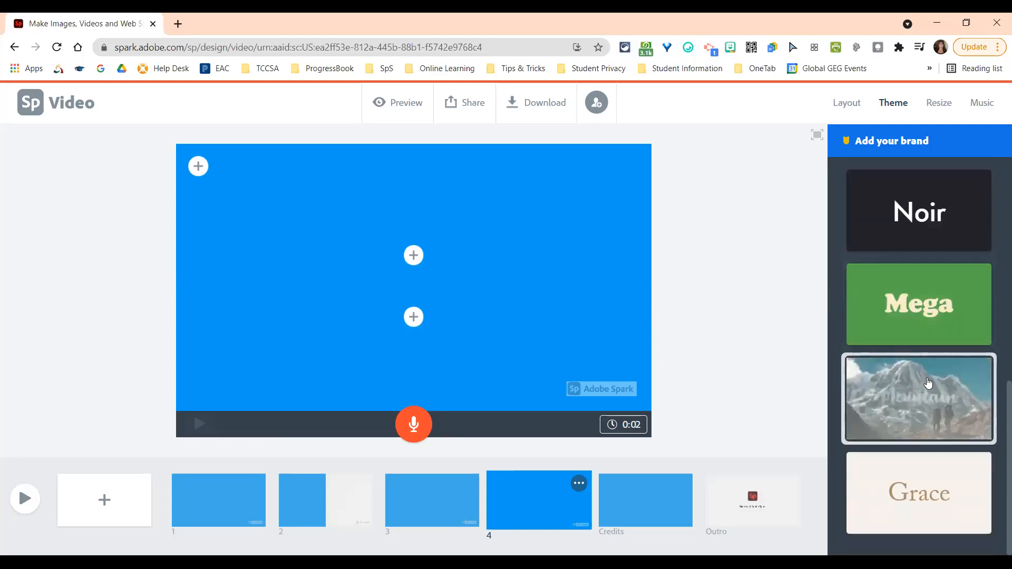
{"action": "left_click", "coordinate": [915, 416]}
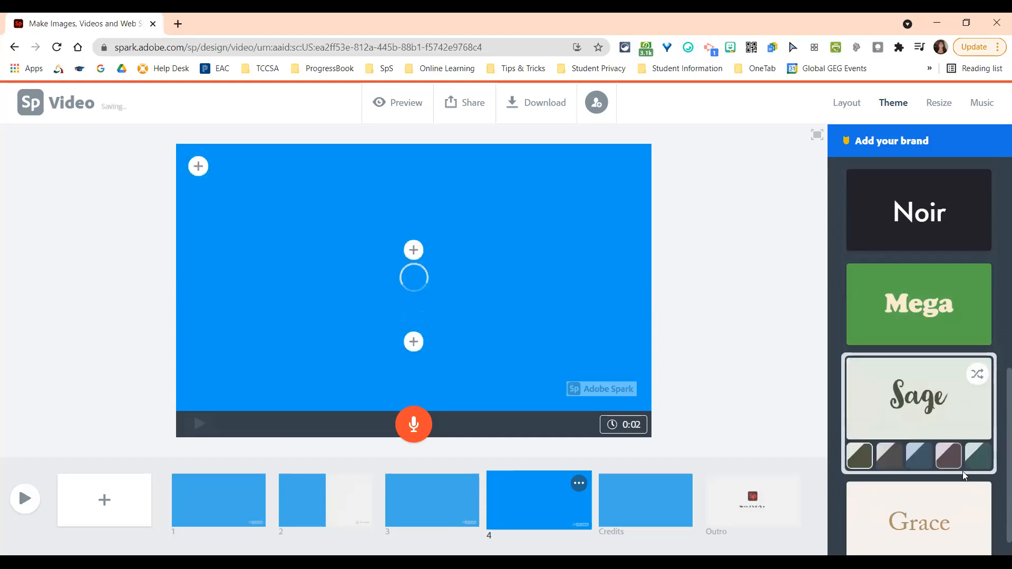
{"action": "left_click", "coordinate": [888, 461]}
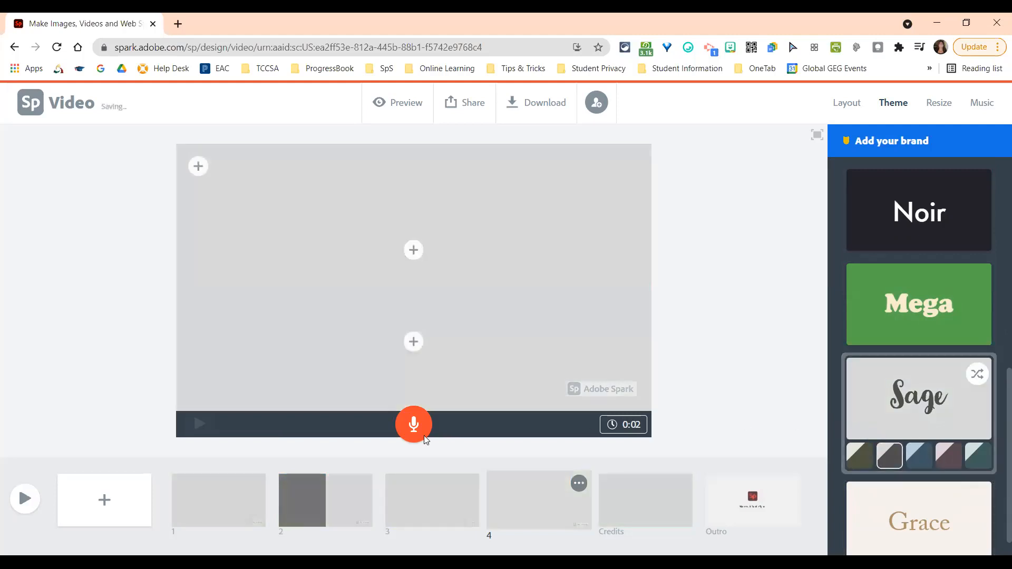
{"action": "left_click", "coordinate": [218, 485]}
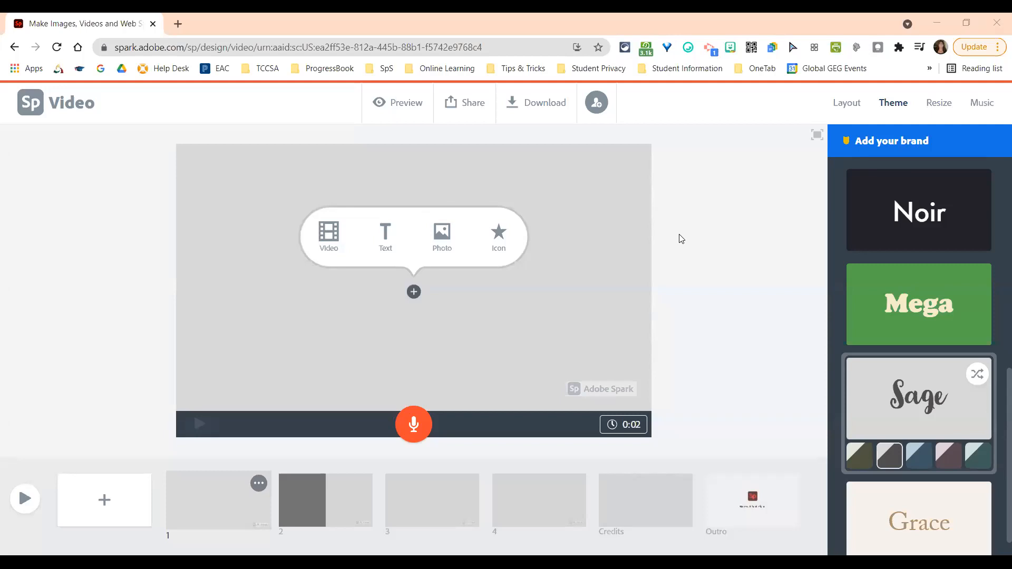
Step: Examine the video size options and the background music tracks offered for each mood
{"action": "left_click", "coordinate": [939, 106]}
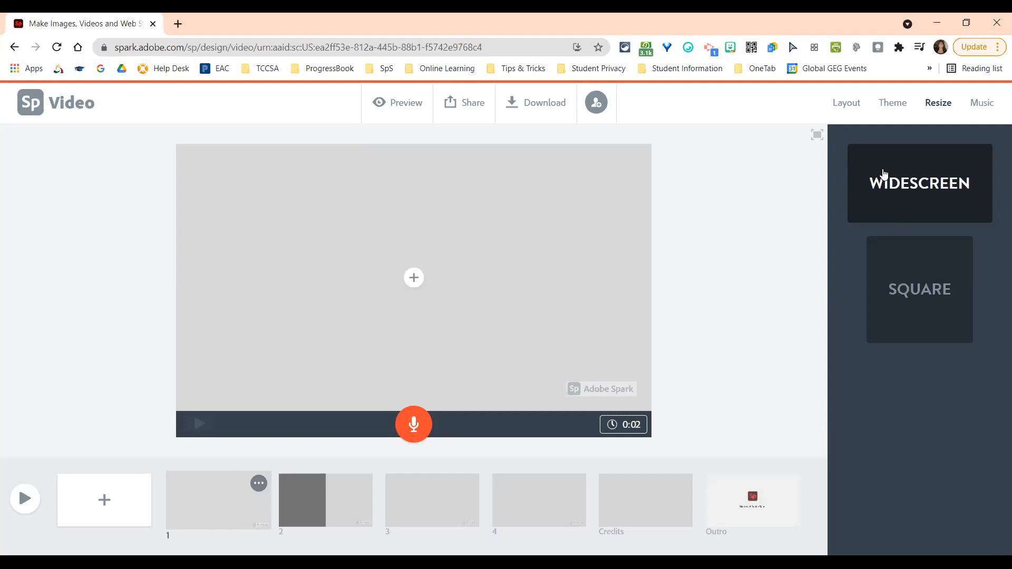
{"action": "left_click", "coordinate": [985, 108]}
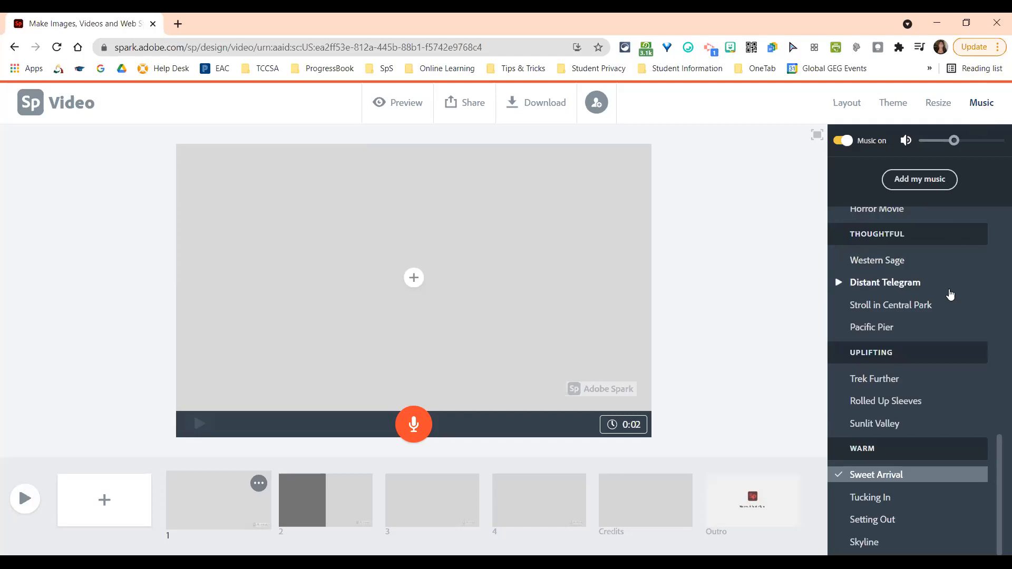
{"action": "scroll", "coordinate": [934, 274], "scroll_direction": "up", "scroll_amount": 3}
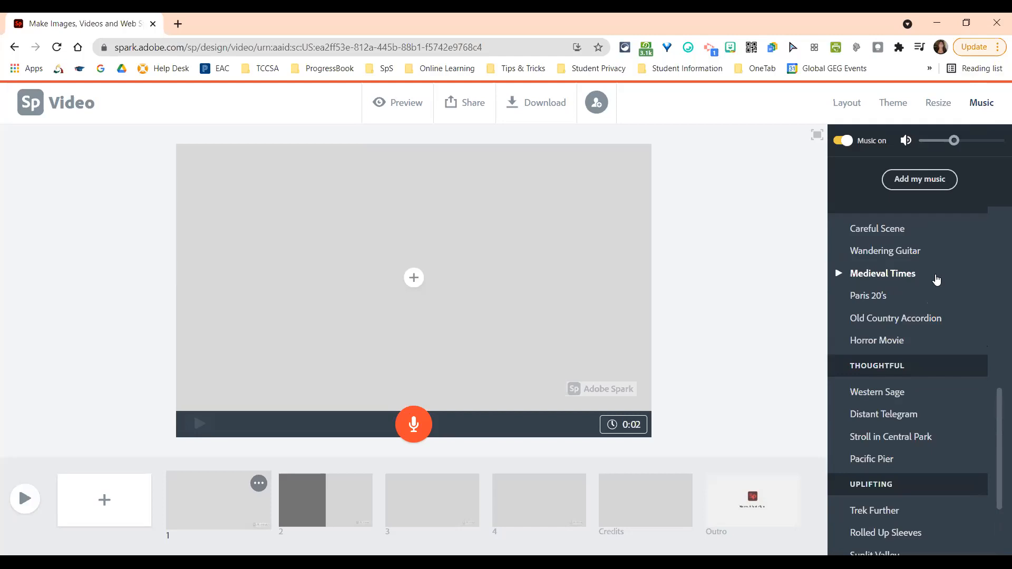
{"action": "scroll", "coordinate": [935, 277], "scroll_direction": "down", "scroll_amount": 3}
{"action": "scroll", "coordinate": [921, 321], "scroll_direction": "up", "scroll_amount": 14}
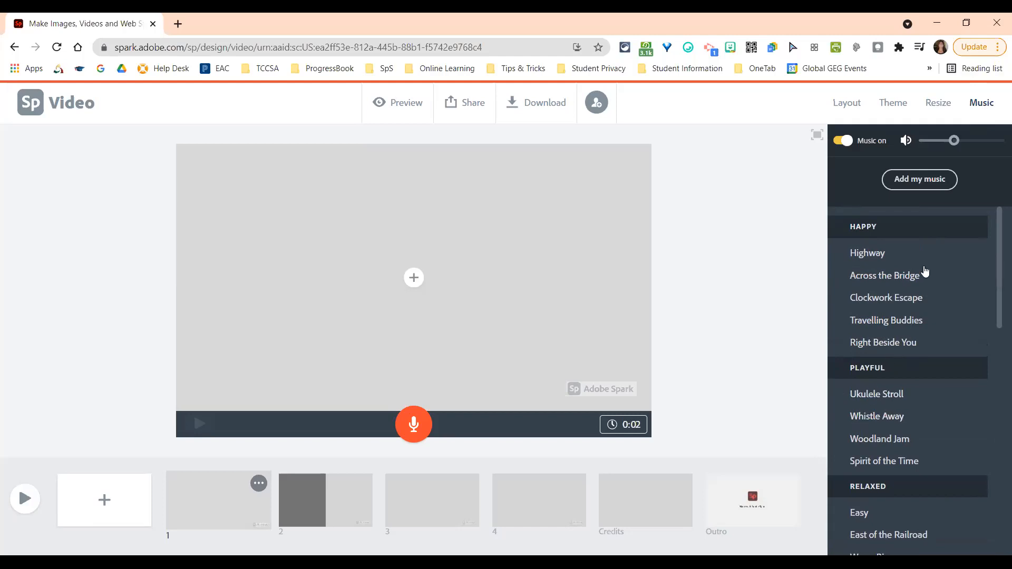
{"action": "scroll", "coordinate": [922, 316], "scroll_direction": "down", "scroll_amount": 8}
{"action": "scroll", "coordinate": [878, 401], "scroll_direction": "down", "scroll_amount": 3}
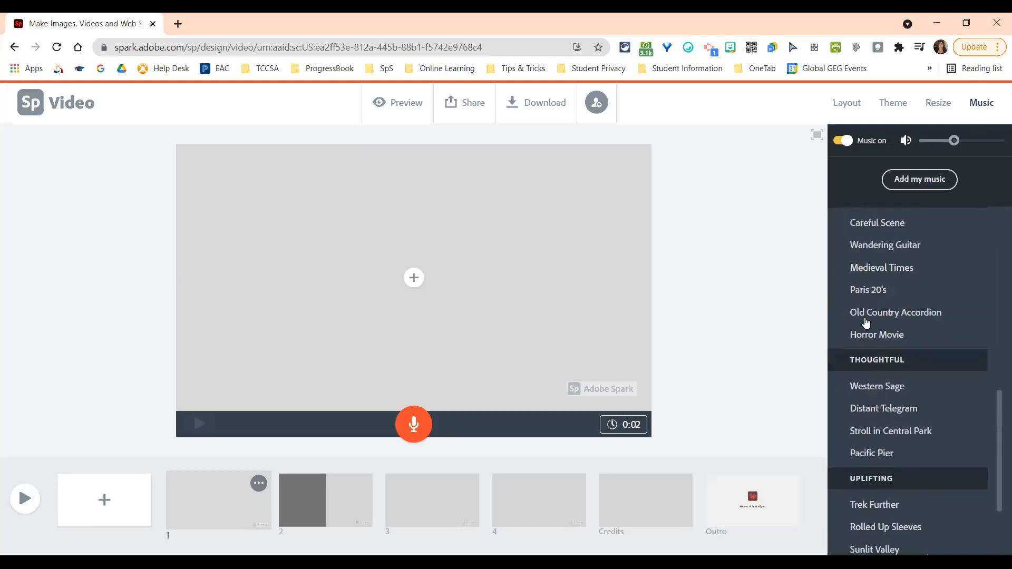
{"action": "scroll", "coordinate": [885, 315], "scroll_direction": "down", "scroll_amount": 1}
{"action": "scroll", "coordinate": [885, 315], "scroll_direction": "down", "scroll_amount": 2}
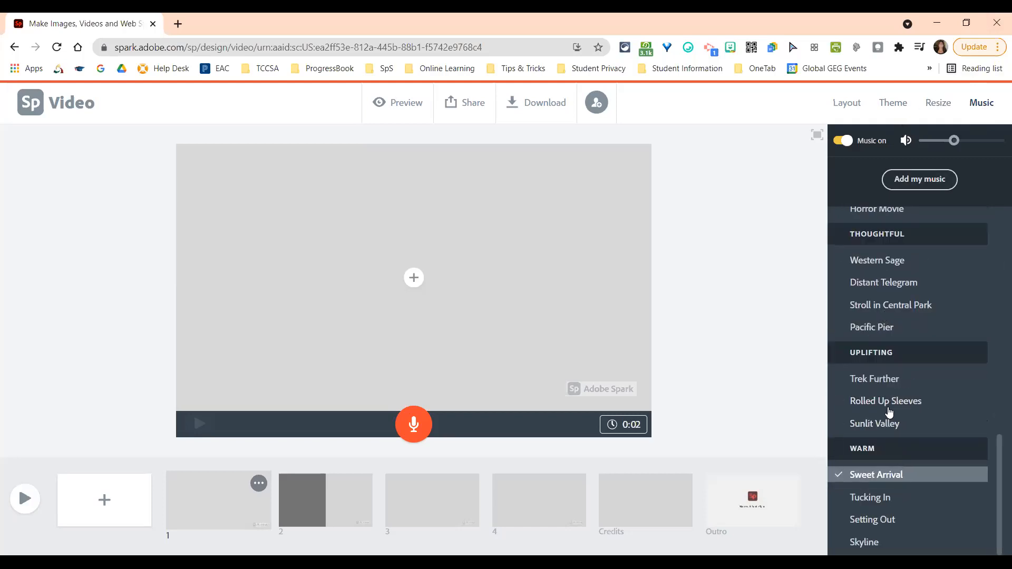
Step: Add a text box to the center of the first slide
{"action": "left_click", "coordinate": [849, 103]}
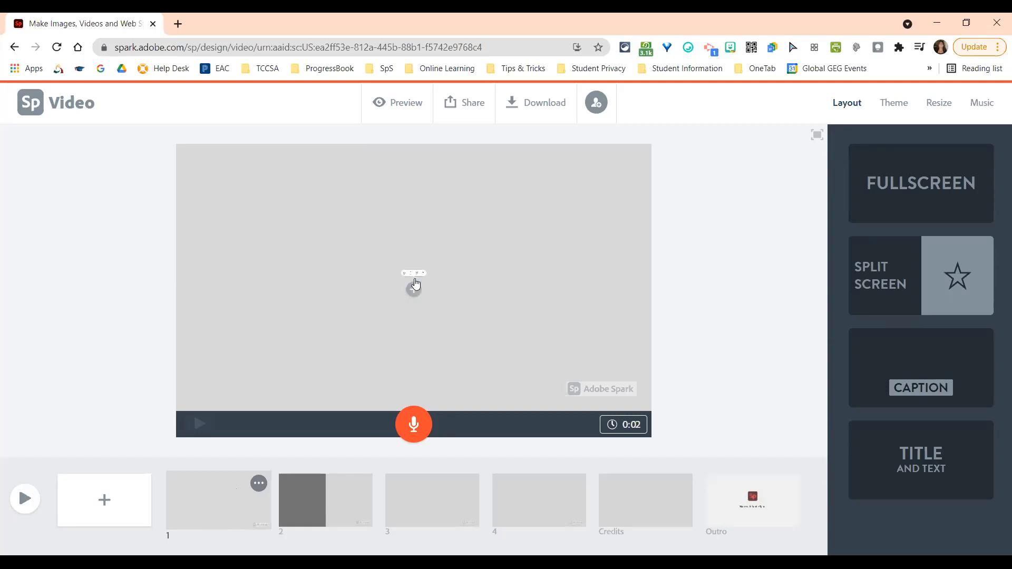
{"action": "left_click", "coordinate": [414, 279]}
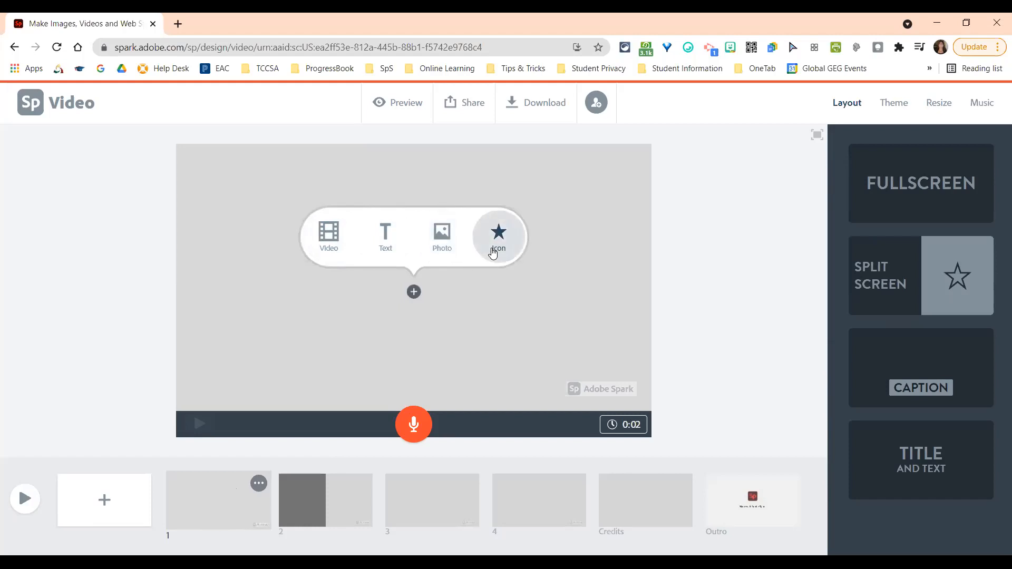
{"action": "left_click", "coordinate": [388, 233]}
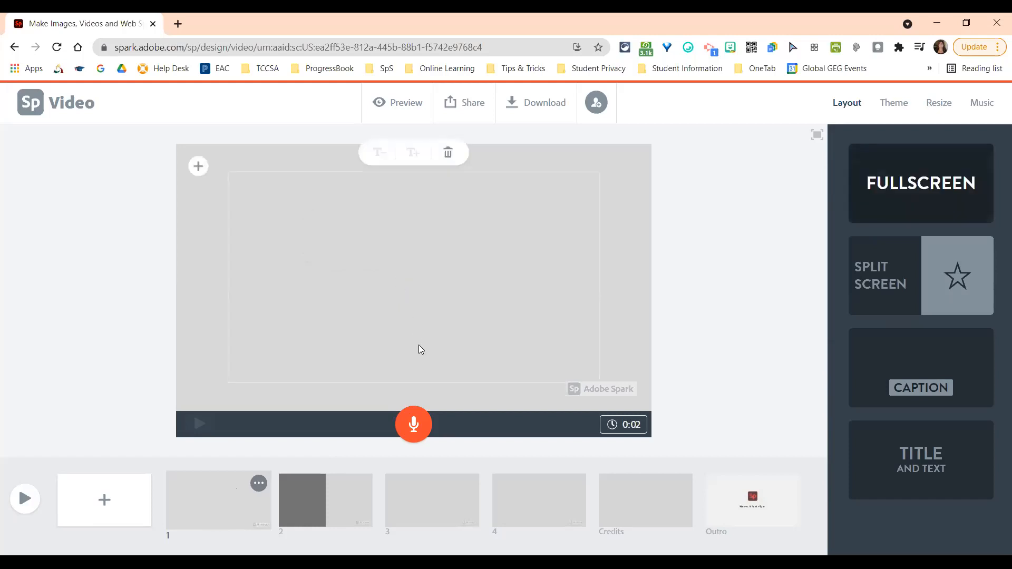
{"action": "type", "text": "Welcome"}
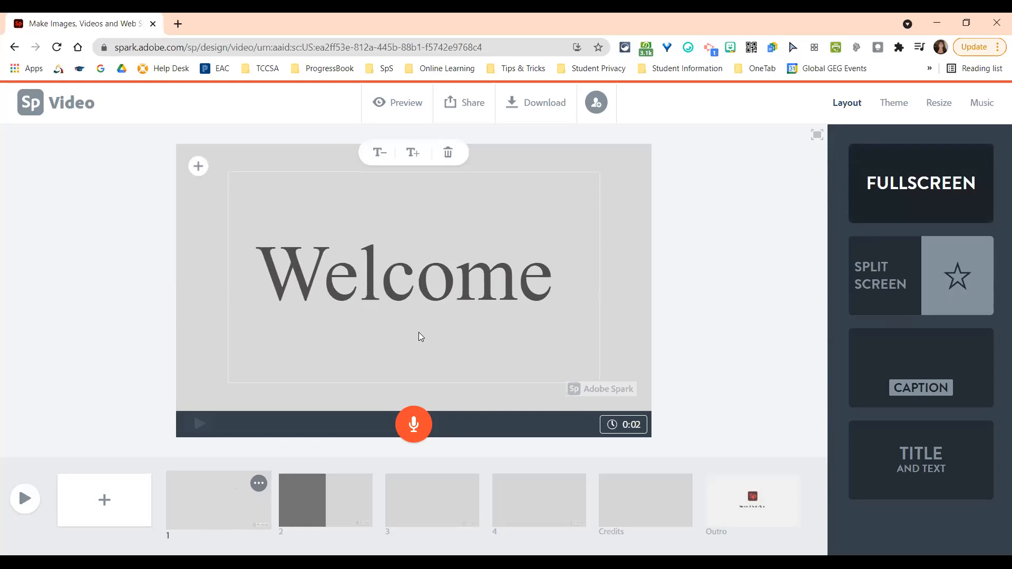
{"action": "key", "text": "BackSpace"}
{"action": "key", "text": "BackSpace"}
{"action": "key", "text": "BackSpace"}
{"action": "key", "text": "BackSpace"}
{"action": "key", "text": "BackSpace"}
{"action": "key", "text": "BackSpace"}
{"action": "key", "text": "BackSpace"}
{"action": "key", "text": "BackSpace"}
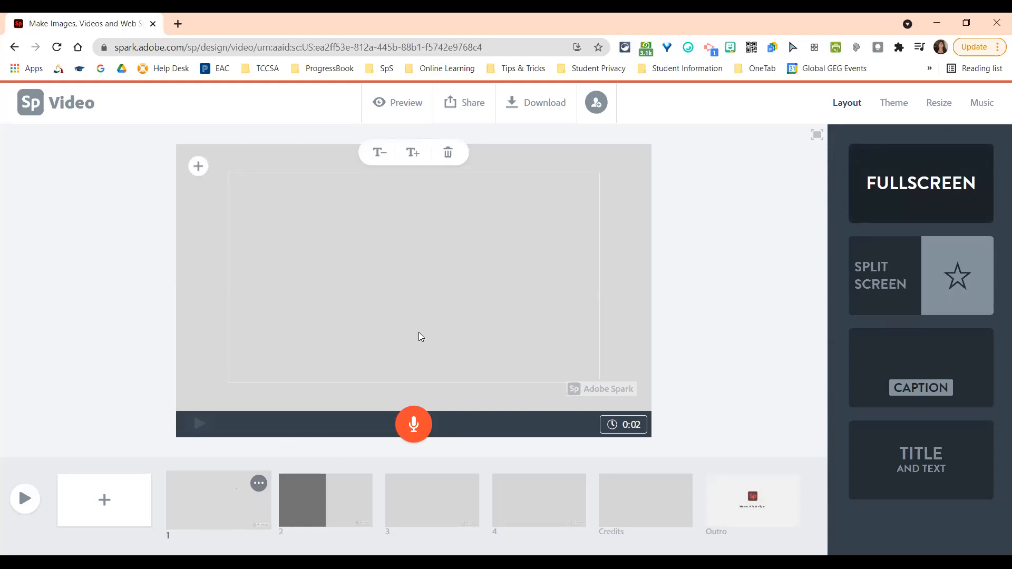
Step: Enter "Lunch & Learn" as the first slide's text and shrink it to fit on one line
{"action": "type", "text": "Lunch & Lear"}
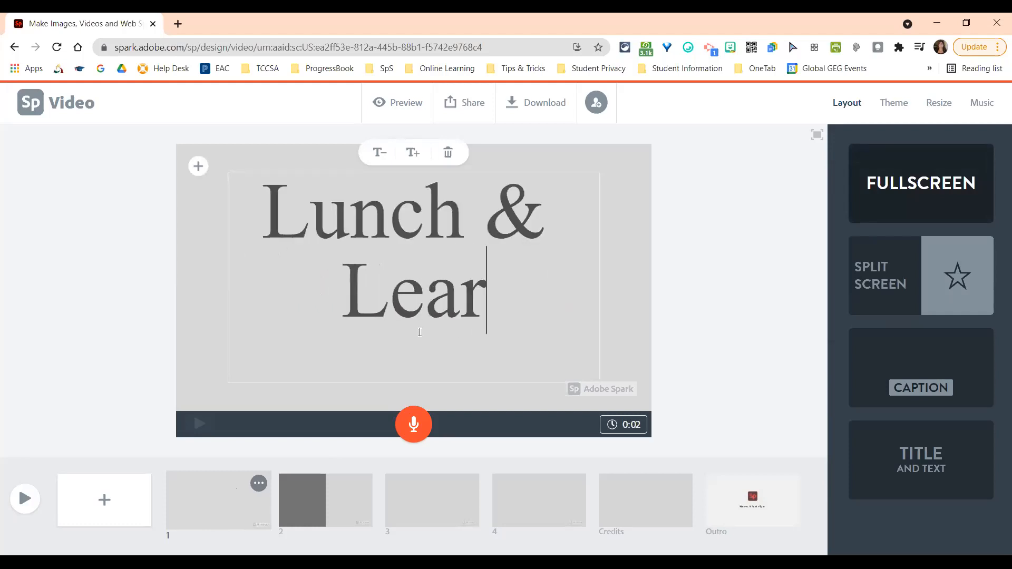
{"action": "type", "text": "n"}
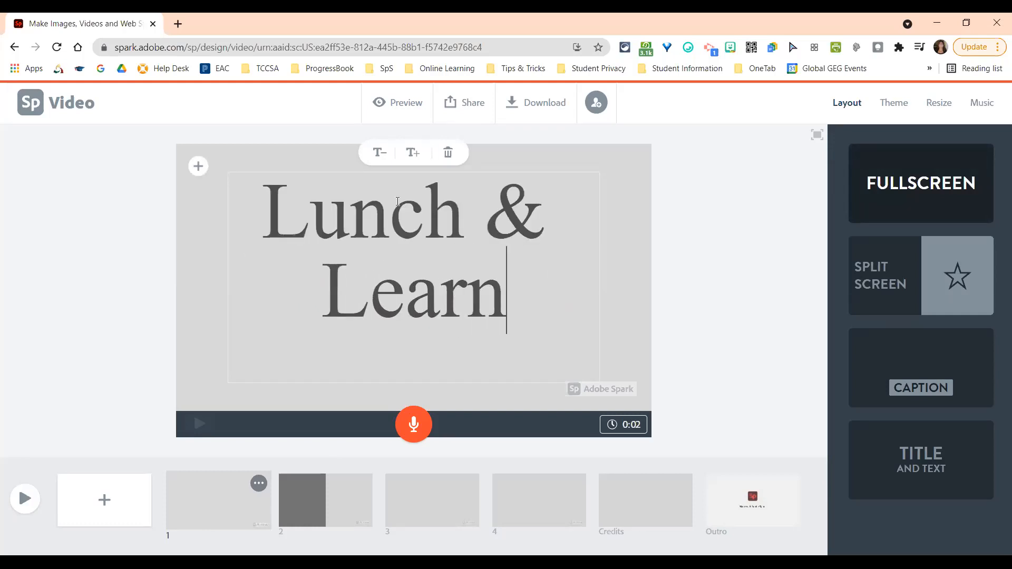
{"action": "left_click", "coordinate": [382, 154]}
{"action": "left_click", "coordinate": [414, 158]}
{"action": "left_click", "coordinate": [416, 158]}
{"action": "left_click", "coordinate": [380, 156]}
{"action": "left_click", "coordinate": [380, 157]}
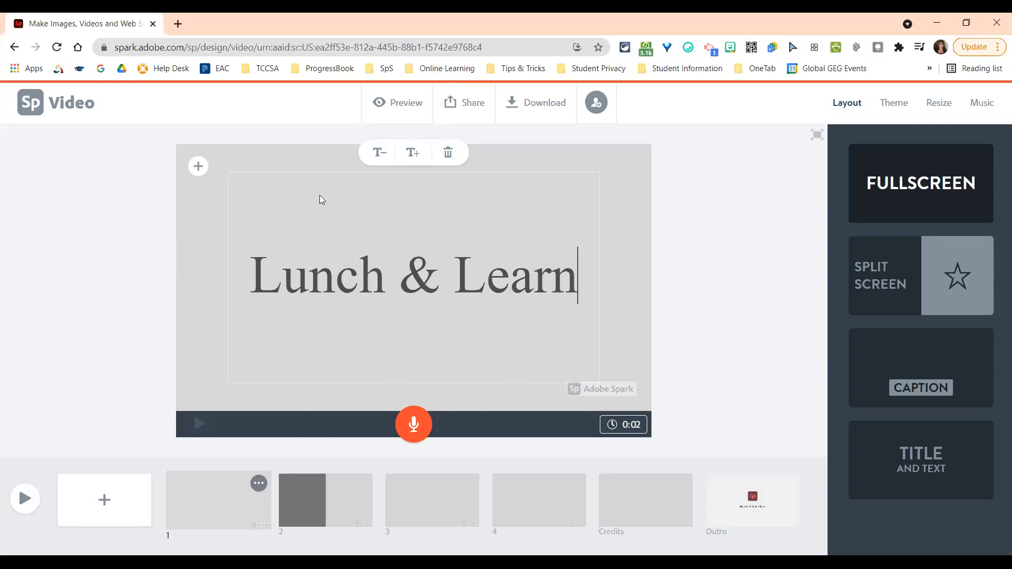
Step: Start uploading a photo from the computer as the first slide's background
{"action": "left_click", "coordinate": [199, 167]}
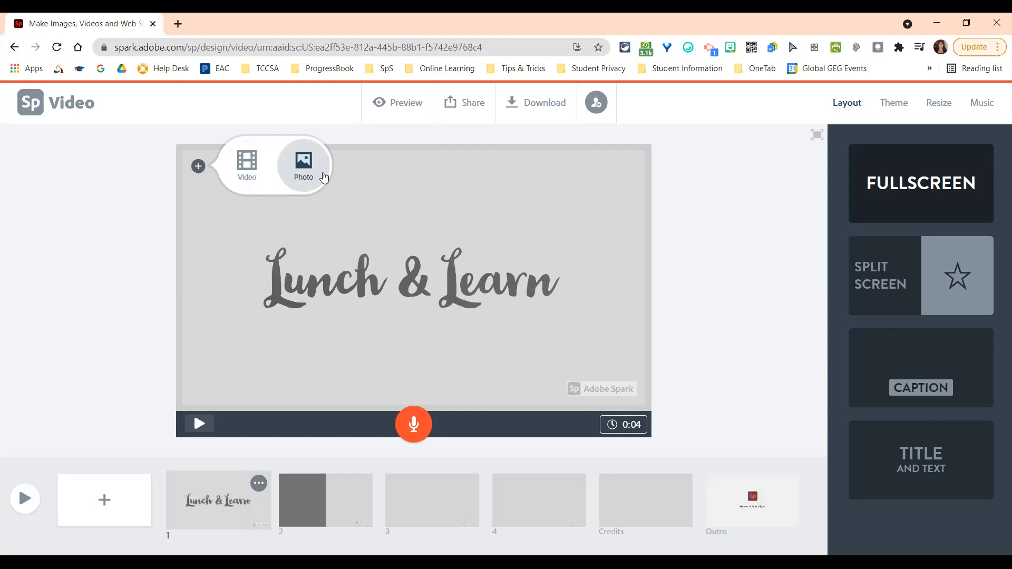
{"action": "left_click", "coordinate": [306, 179]}
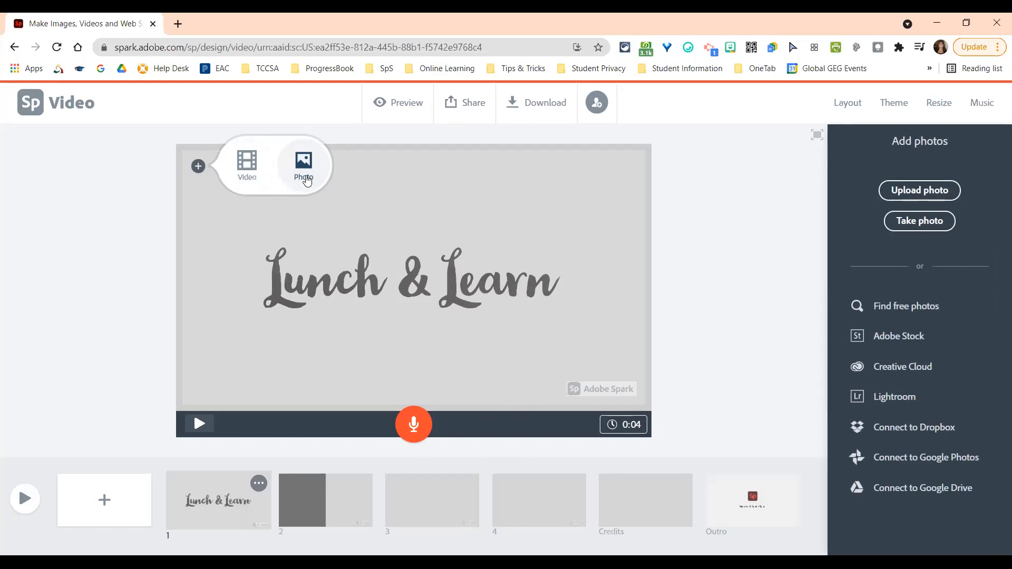
{"action": "left_click", "coordinate": [909, 197]}
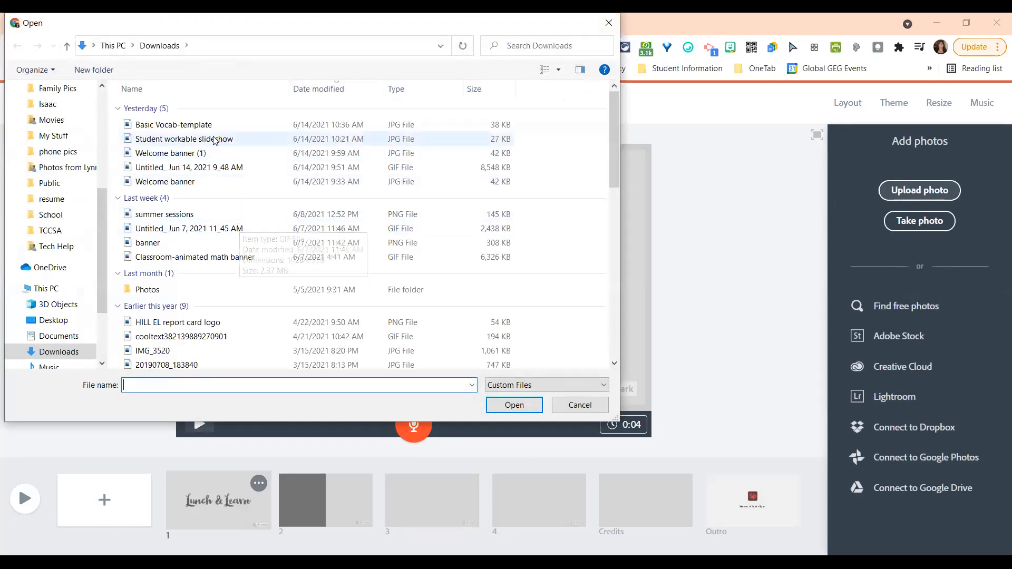
Step: Look through the Downloads files and the folder tree for a suitable photo to upload
{"action": "scroll", "coordinate": [251, 294], "scroll_direction": "down", "scroll_amount": 1}
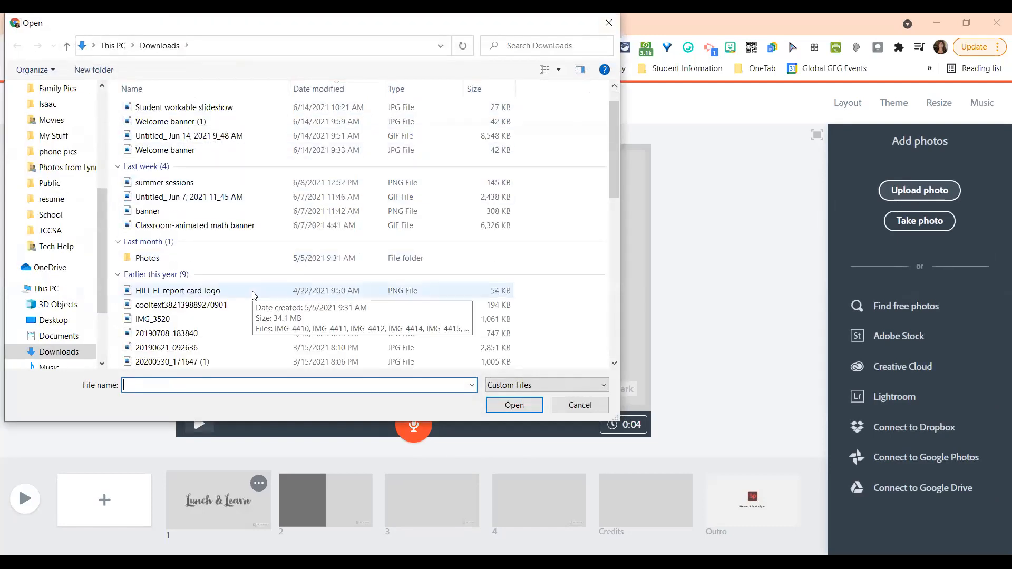
{"action": "scroll", "coordinate": [253, 293], "scroll_direction": "down", "scroll_amount": 3}
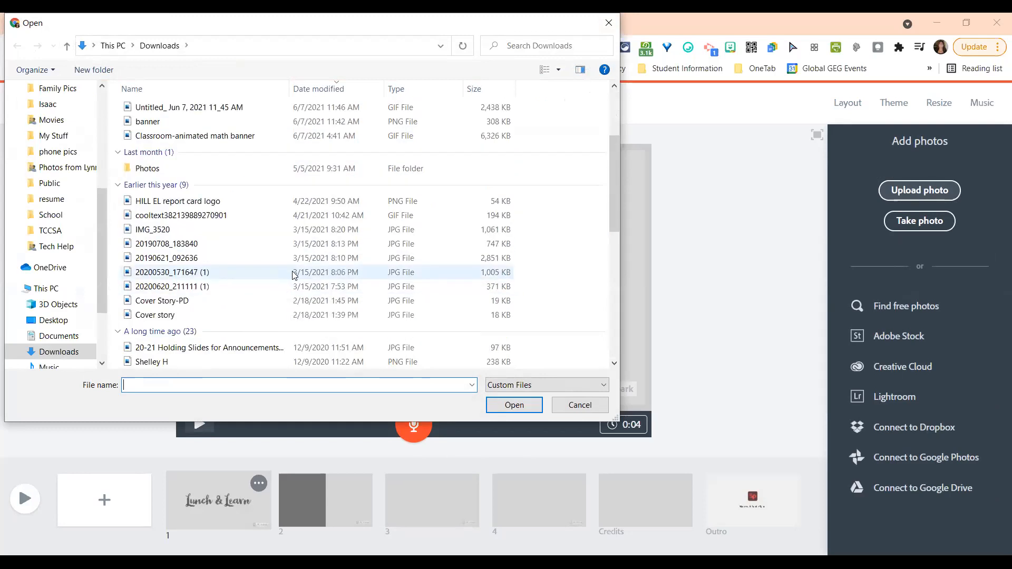
{"action": "scroll", "coordinate": [295, 275], "scroll_direction": "down", "scroll_amount": 1}
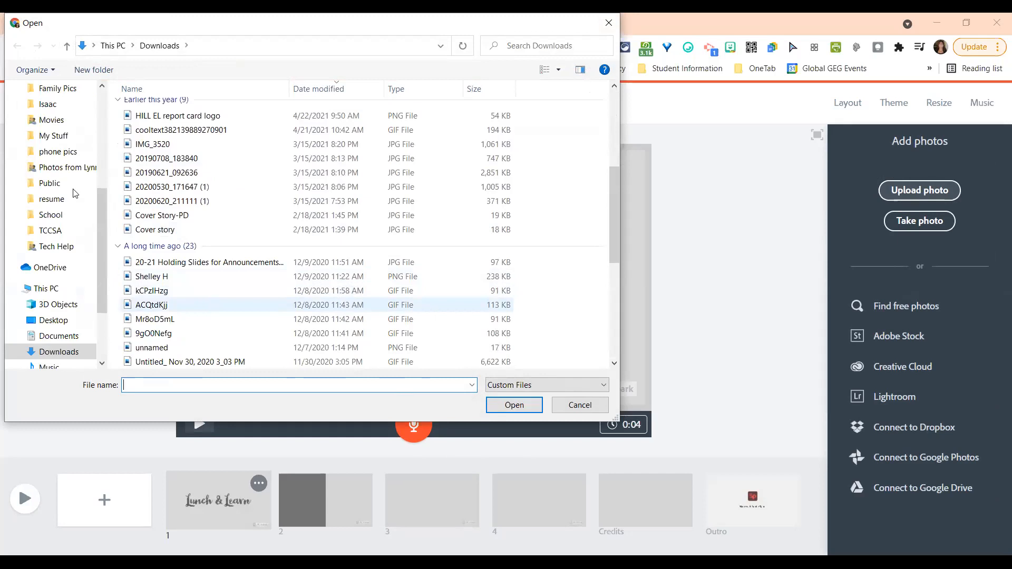
{"action": "scroll", "coordinate": [37, 212], "scroll_direction": "up", "scroll_amount": 1}
{"action": "scroll", "coordinate": [37, 212], "scroll_direction": "up", "scroll_amount": 2}
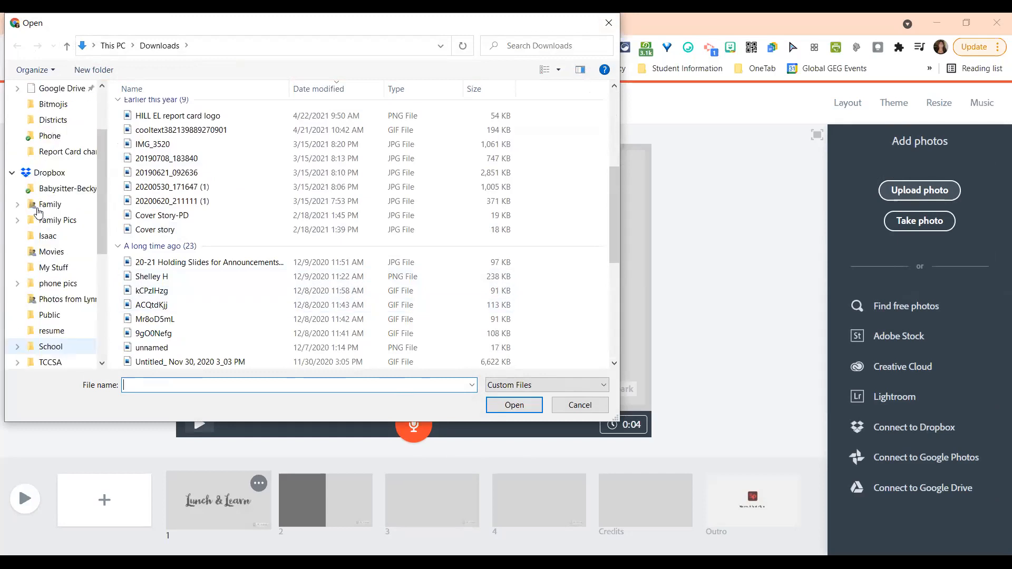
{"action": "scroll", "coordinate": [37, 211], "scroll_direction": "up", "scroll_amount": 2}
{"action": "scroll", "coordinate": [61, 257], "scroll_direction": "down", "scroll_amount": 2}
{"action": "scroll", "coordinate": [65, 258], "scroll_direction": "up", "scroll_amount": 1}
{"action": "scroll", "coordinate": [68, 168], "scroll_direction": "down", "scroll_amount": 1}
{"action": "scroll", "coordinate": [71, 184], "scroll_direction": "down", "scroll_amount": 1}
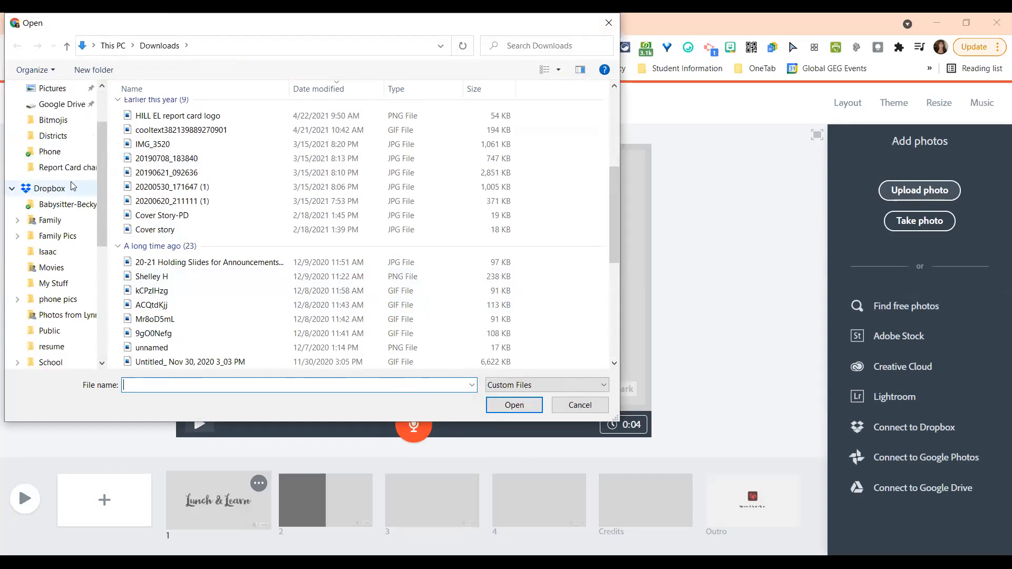
Step: Upload the cjb3 photo from its folder on the Desktop as the first slide's background
{"action": "scroll", "coordinate": [73, 188], "scroll_direction": "up", "scroll_amount": 5}
{"action": "left_click", "coordinate": [53, 114]}
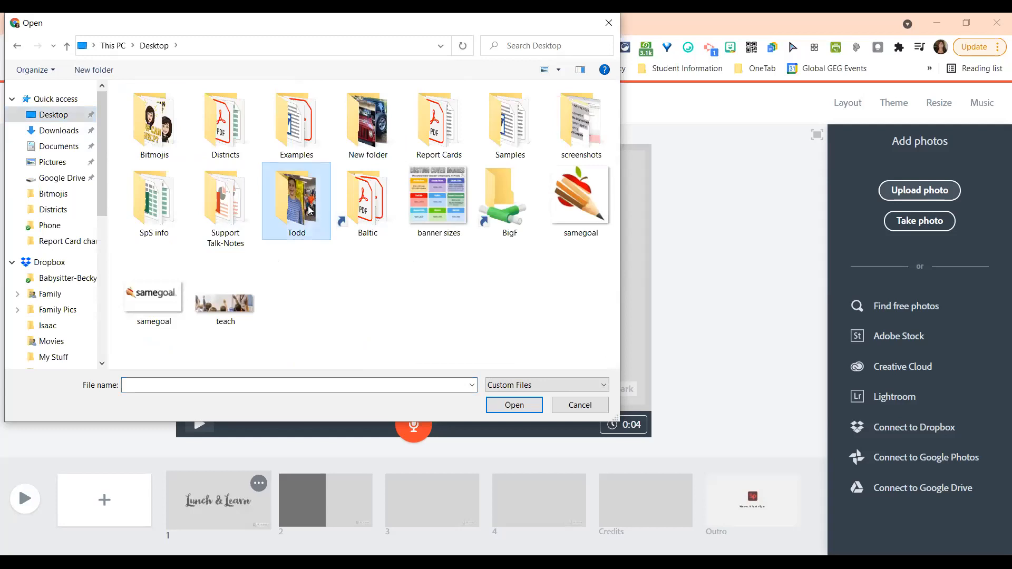
{"action": "double_click", "coordinate": [292, 199]}
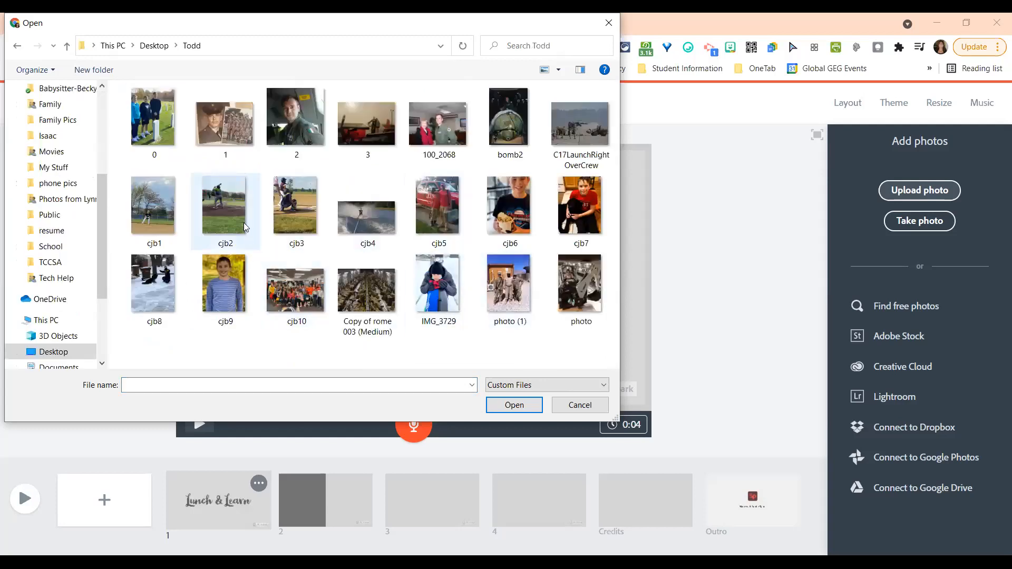
{"action": "left_click", "coordinate": [293, 211]}
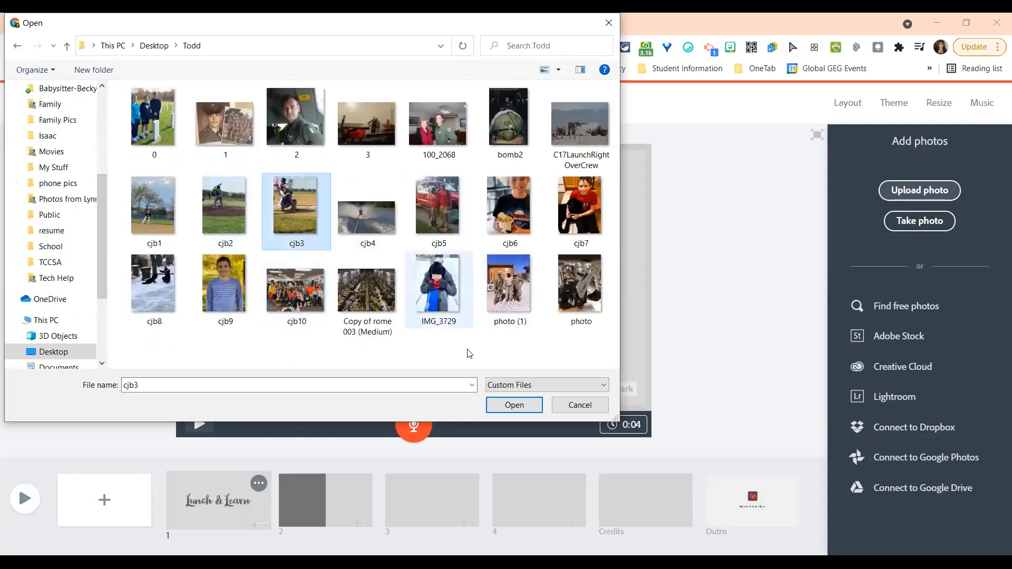
{"action": "left_click", "coordinate": [515, 407]}
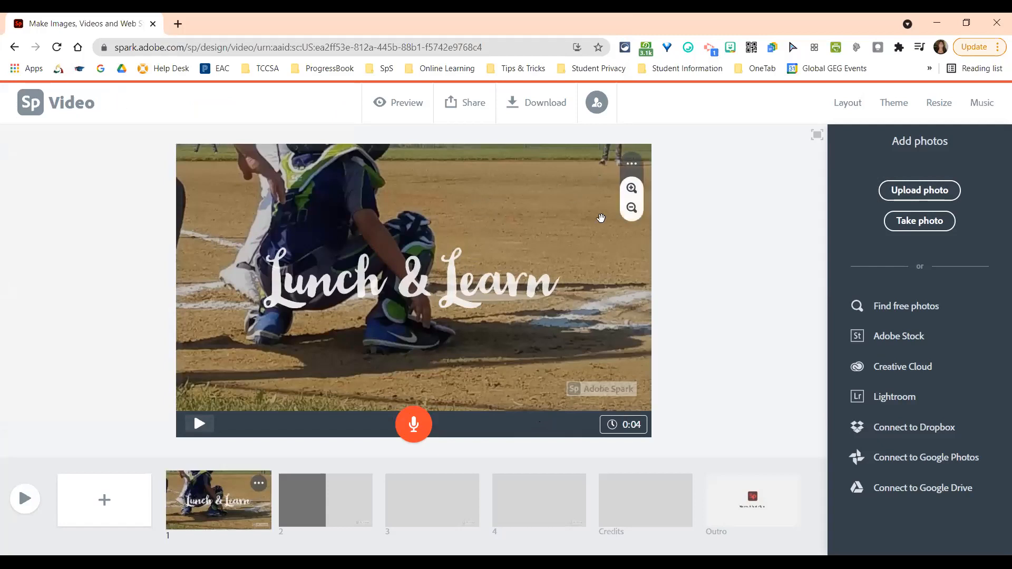
Step: Rescale and reposition the background photo so the catcher's head and helmet show and the image fills the slide
{"action": "left_click", "coordinate": [643, 207]}
{"action": "left_click", "coordinate": [643, 207]}
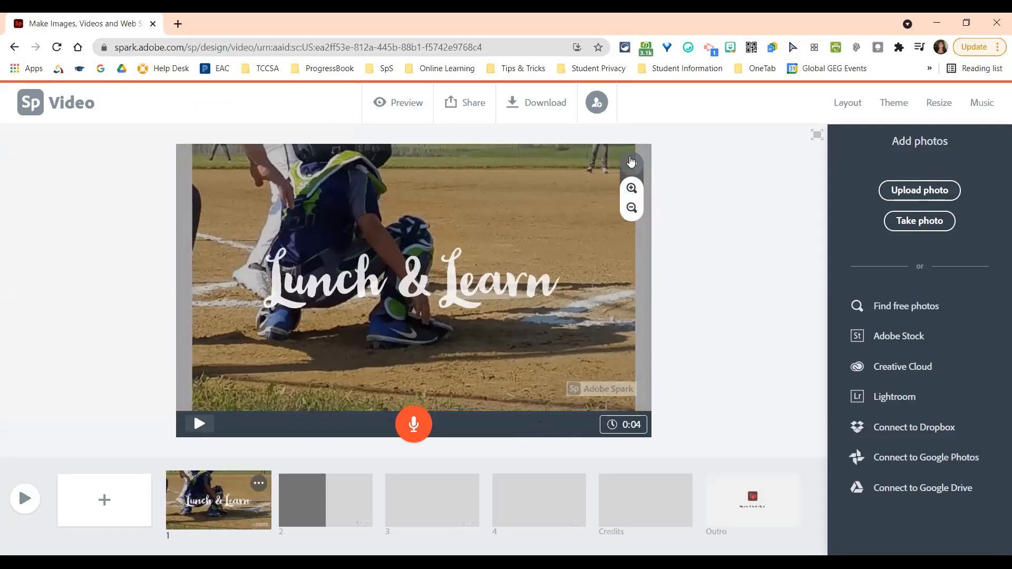
{"action": "left_click", "coordinate": [631, 166]}
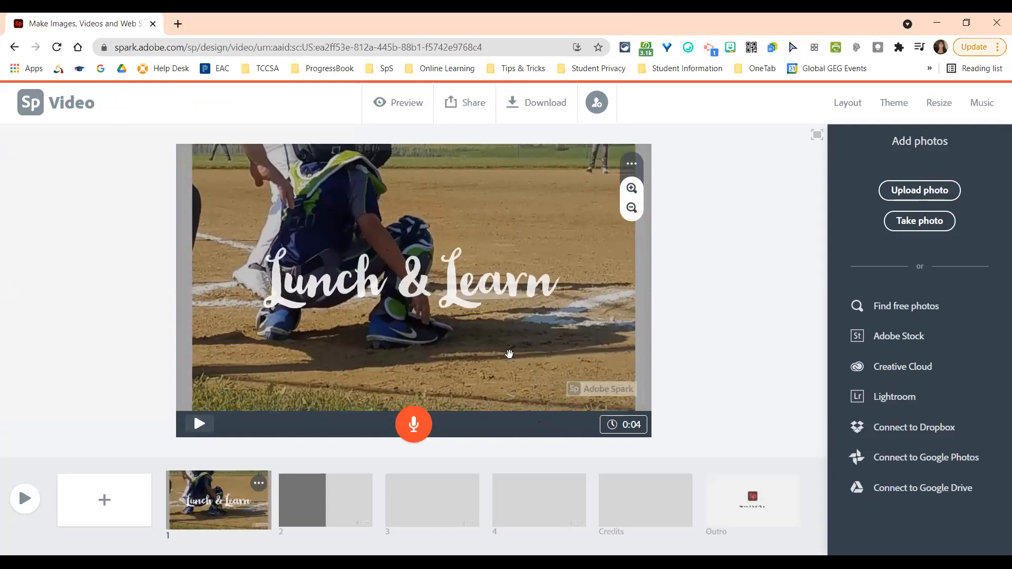
{"action": "left_click_drag", "start_coordinate": [510, 380], "coordinate": [512, 214]}
{"action": "left_click", "coordinate": [633, 196]}
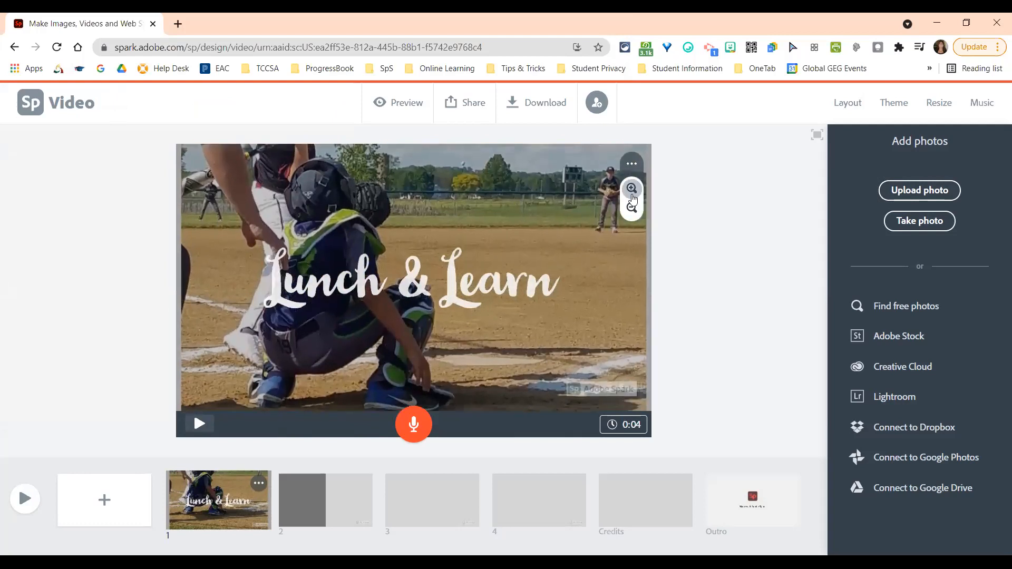
{"action": "left_click", "coordinate": [632, 196]}
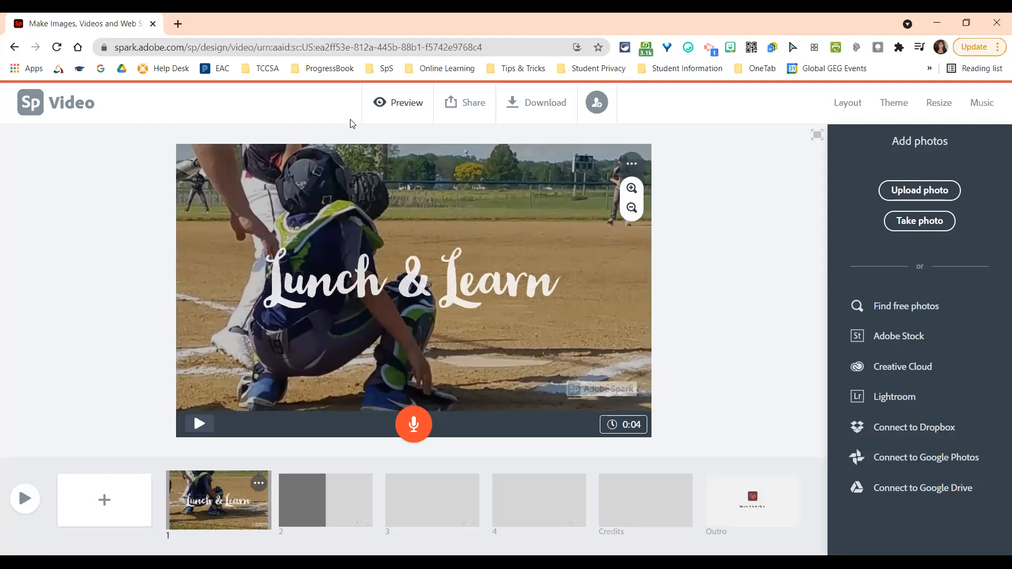
Step: Move the "Lunch & Learn" text to the lower-right corner of the first slide
{"action": "left_click", "coordinate": [368, 290]}
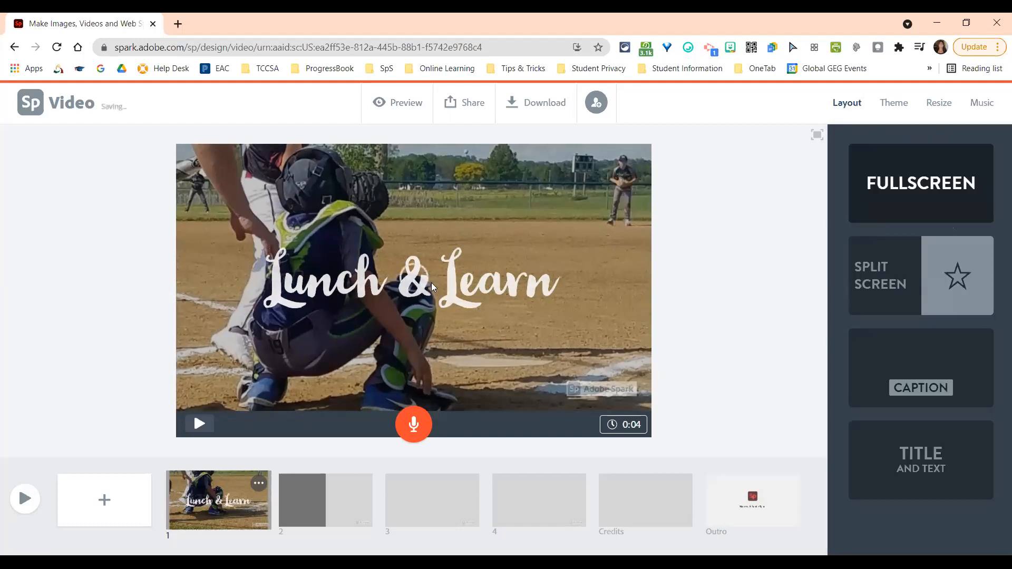
{"action": "left_click_drag", "start_coordinate": [452, 277], "coordinate": [477, 270]}
{"action": "left_click_drag", "start_coordinate": [495, 356], "coordinate": [557, 392]}
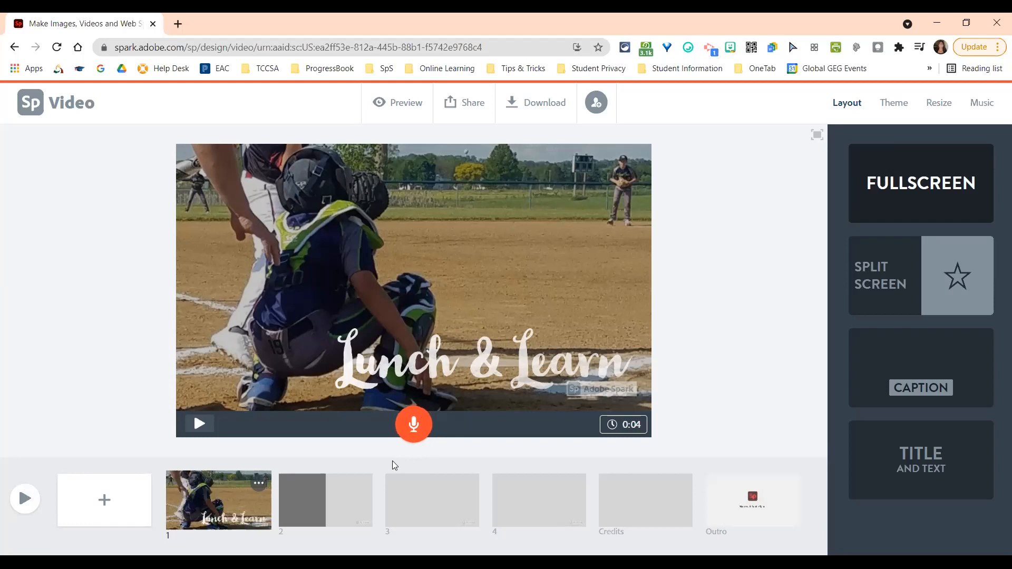
Step: Set the first slide's duration to 8 seconds and play the slide
{"action": "left_click", "coordinate": [414, 425]}
{"action": "left_click", "coordinate": [199, 424]}
{"action": "left_click", "coordinate": [630, 430]}
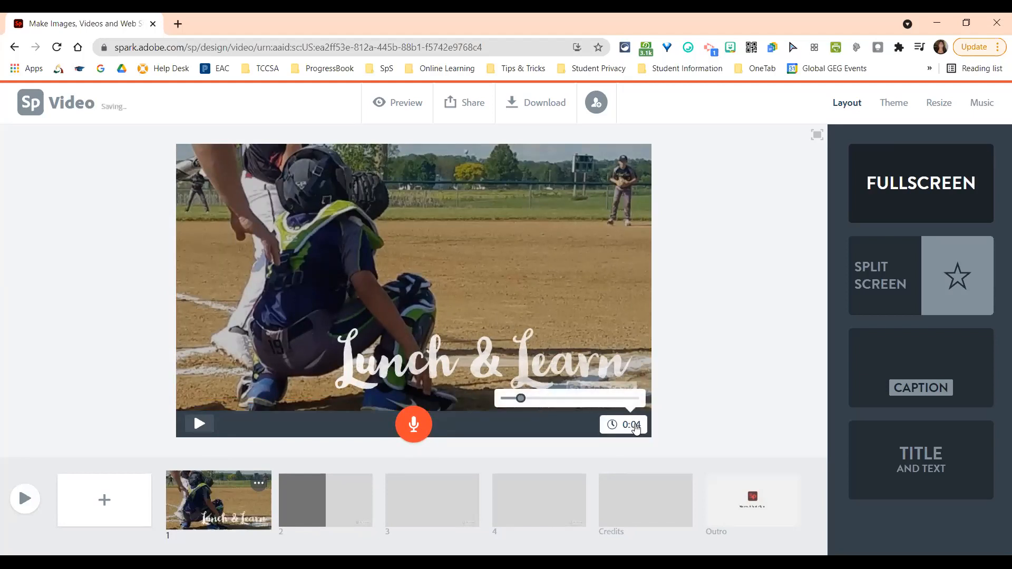
{"action": "left_click_drag", "start_coordinate": [521, 400], "coordinate": [540, 400]}
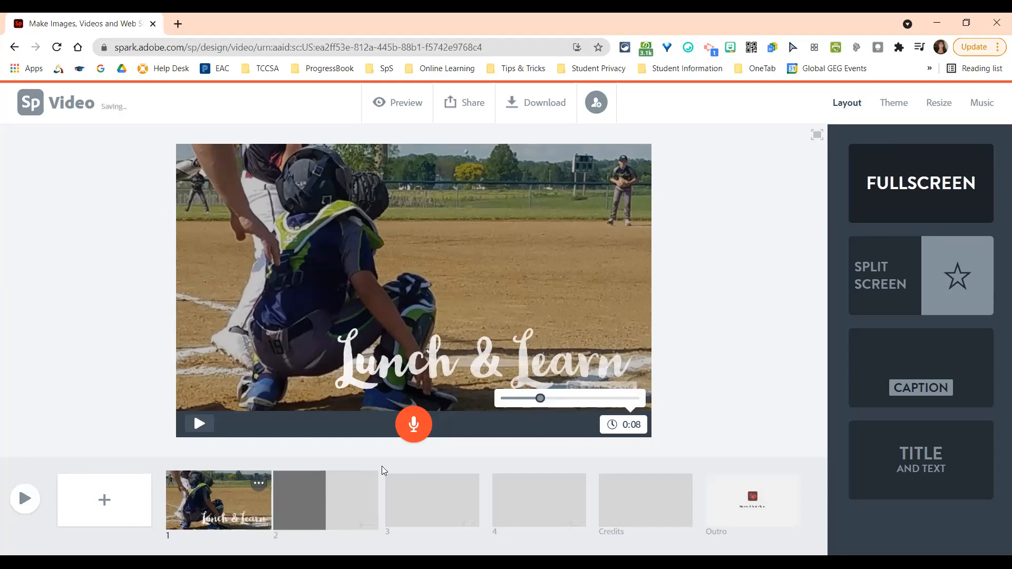
{"action": "left_click", "coordinate": [203, 427]}
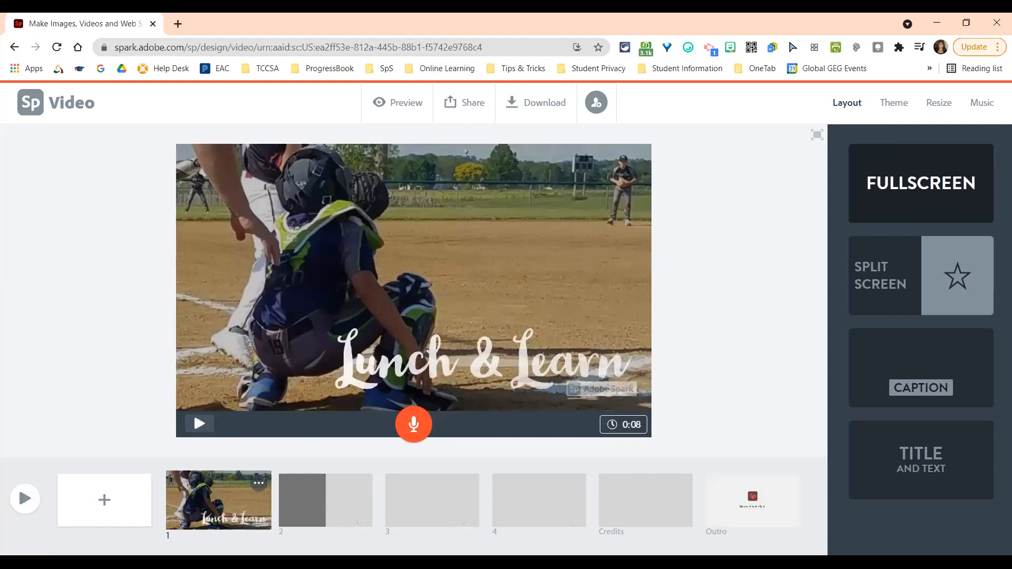
Step: Find a "baseball" icon, place the stitched ball in the second slide's left half and view its source and license information
{"action": "left_click", "coordinate": [331, 498]}
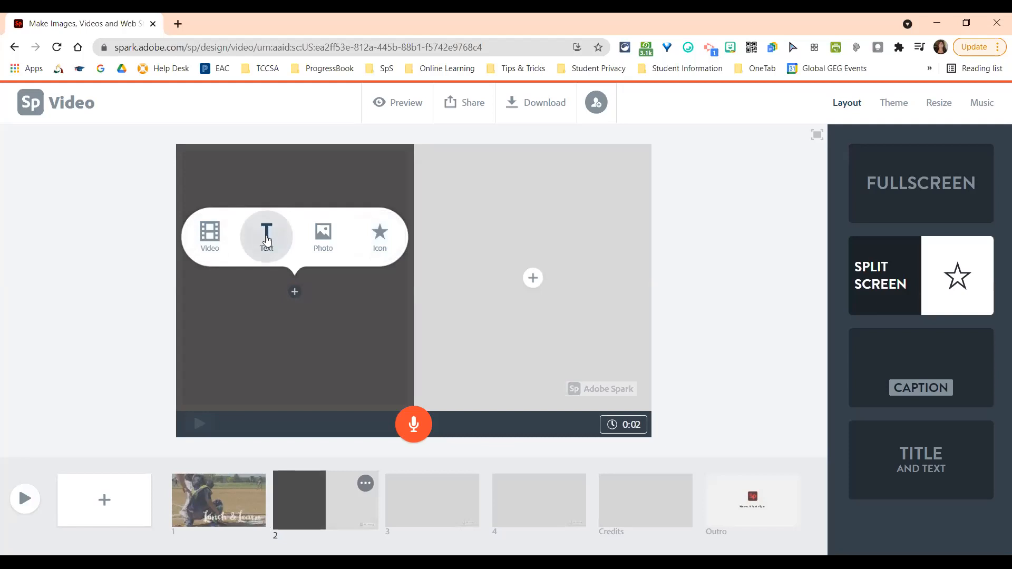
{"action": "left_click", "coordinate": [380, 236]}
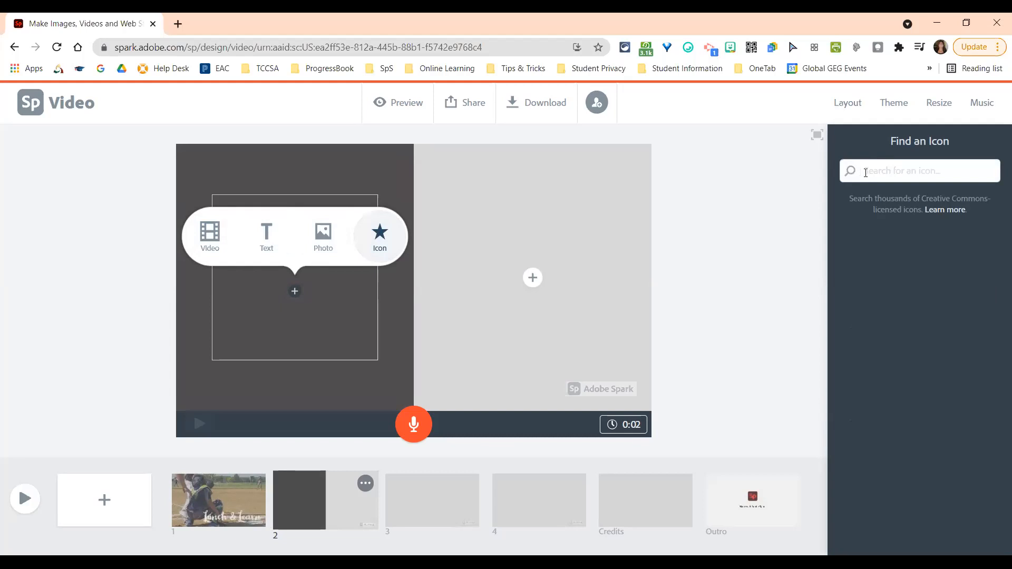
{"action": "type", "text": "baseball"}
{"action": "key", "text": "Return"}
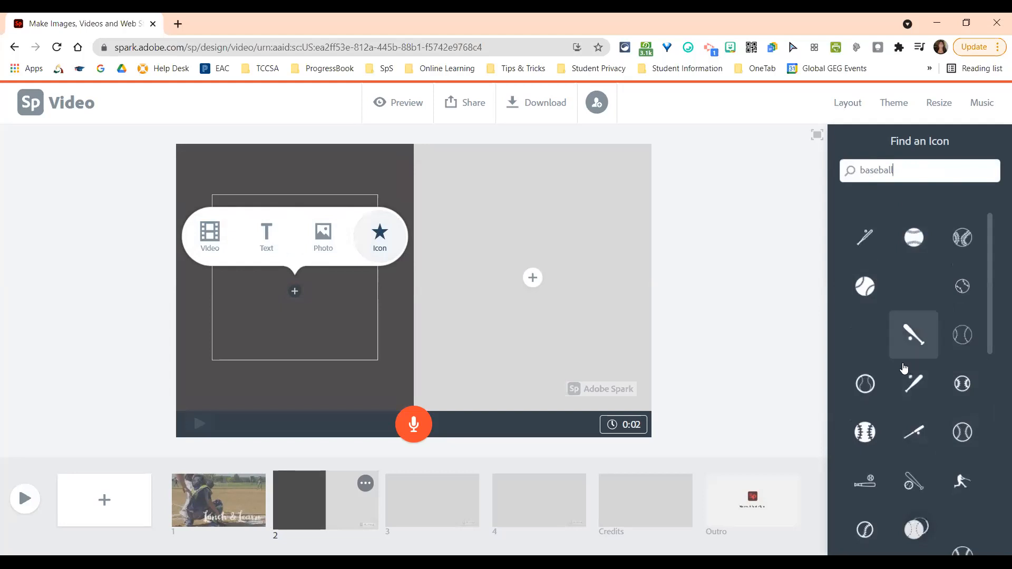
{"action": "left_click", "coordinate": [867, 446]}
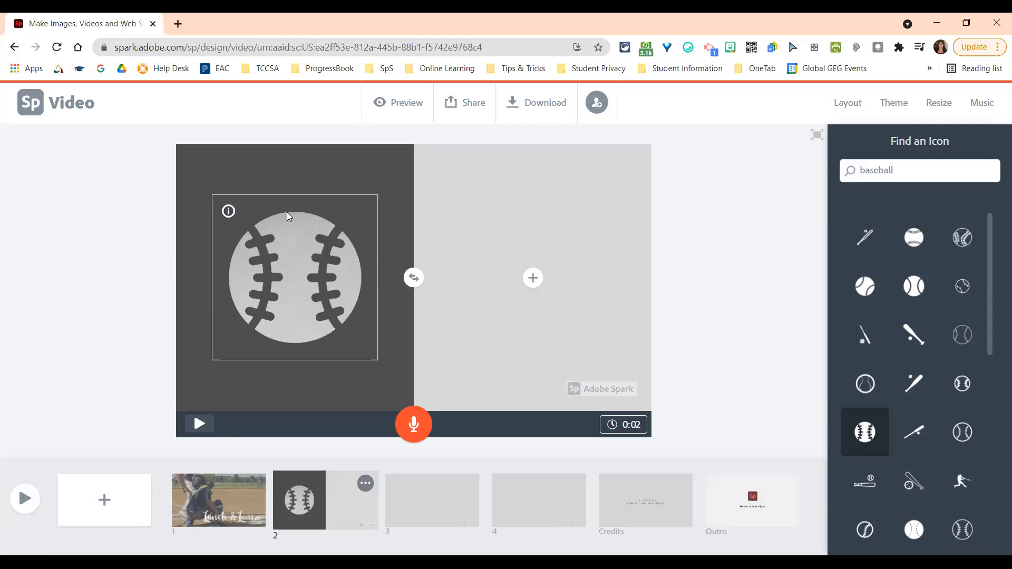
{"action": "left_click", "coordinate": [228, 212]}
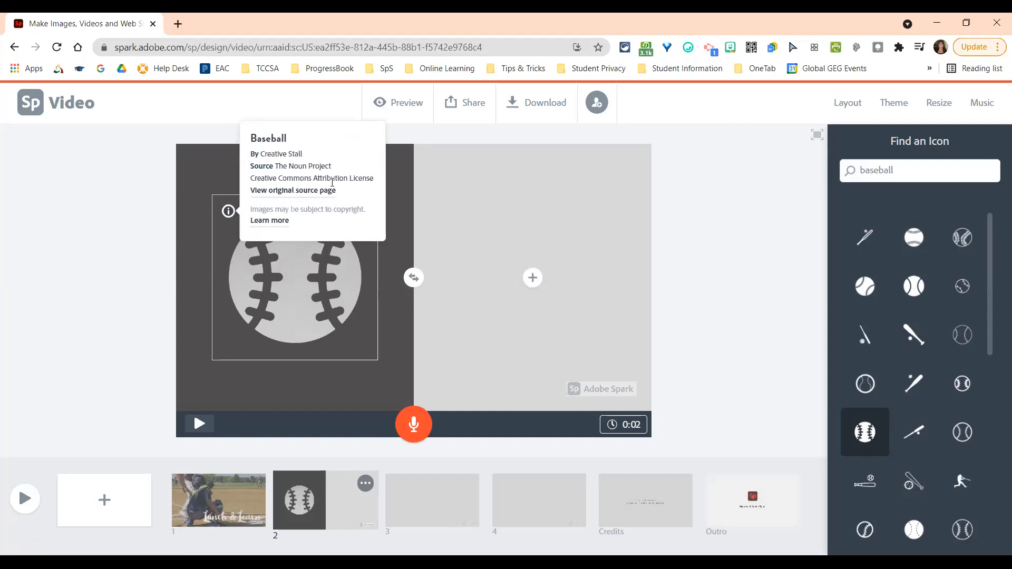
{"action": "left_click", "coordinate": [210, 174]}
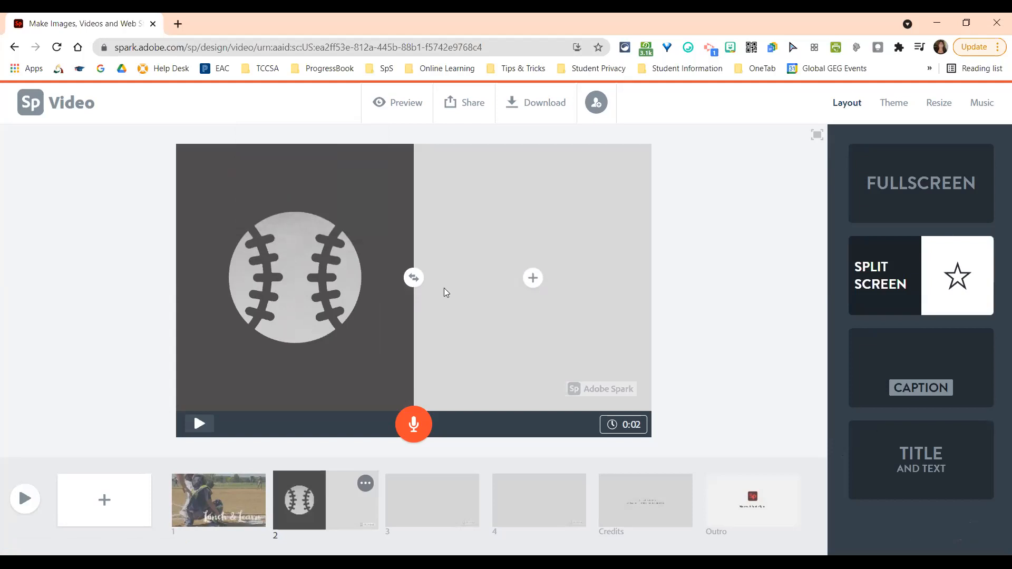
Step: Try swapping the two halves of the second slide, then return them to their original sides
{"action": "left_click", "coordinate": [418, 277]}
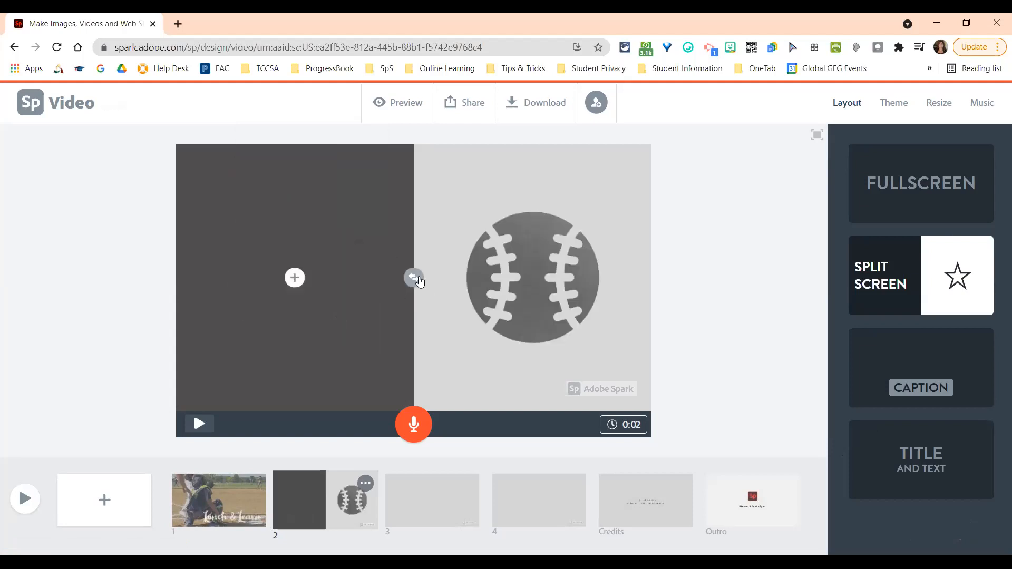
{"action": "left_click", "coordinate": [419, 278]}
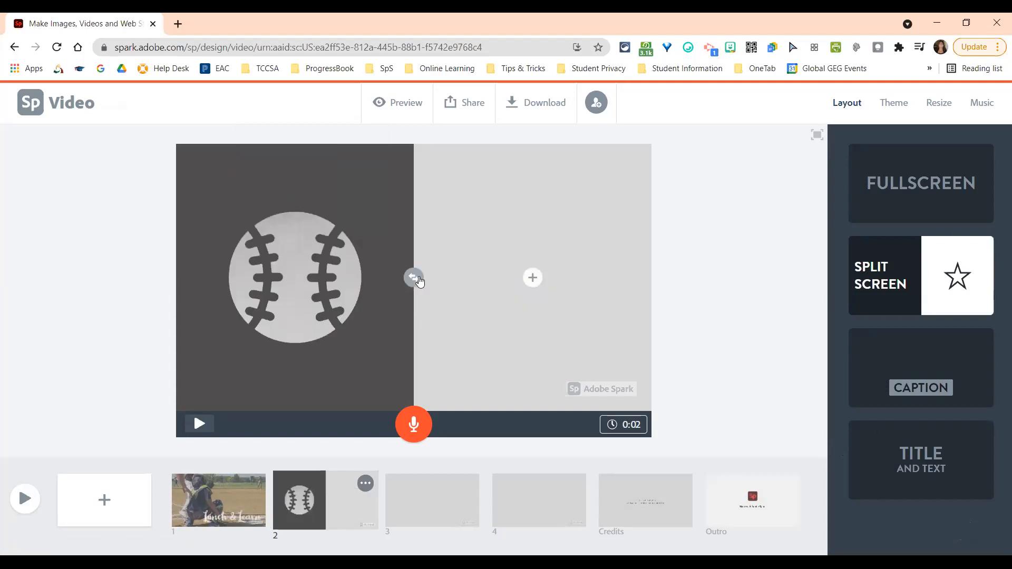
{"action": "left_click", "coordinate": [418, 278]}
{"action": "left_click", "coordinate": [418, 278]}
Step: Add text to the second slide's right half saying that the named player's "favorite position is catcher."
{"action": "left_click", "coordinate": [533, 279]}
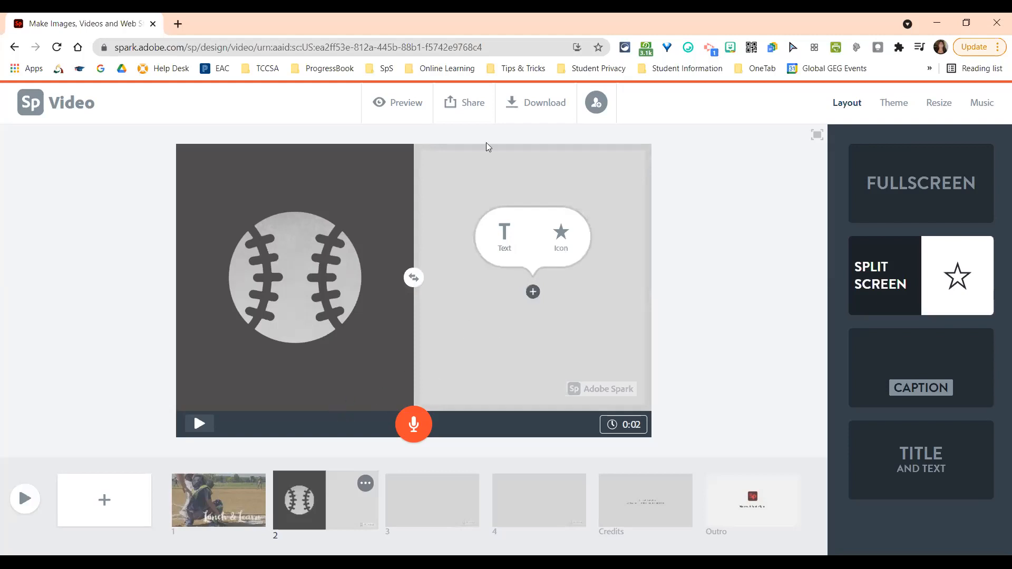
{"action": "left_click", "coordinate": [506, 234]}
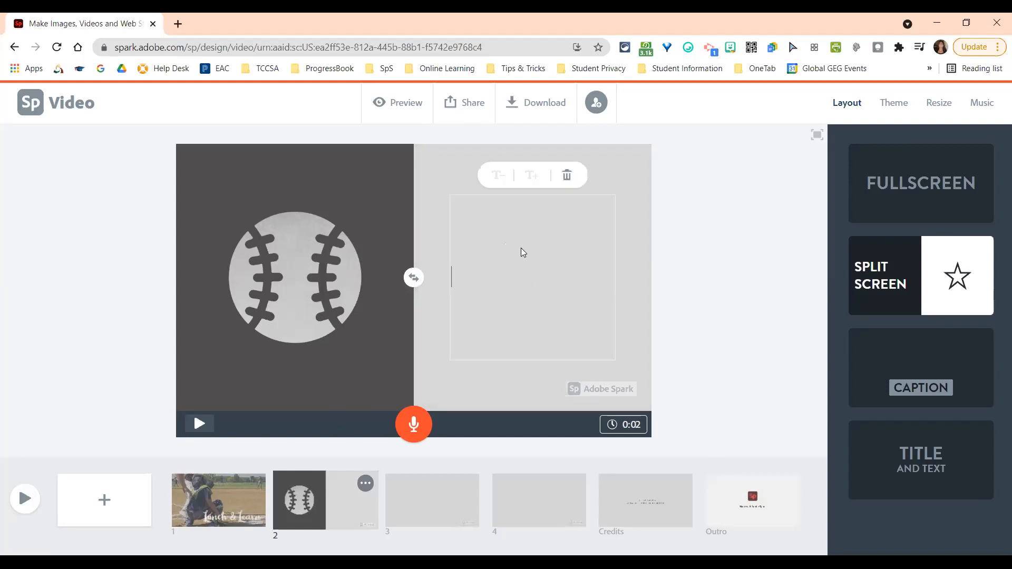
{"action": "type", "text": "Carson's "}
{"action": "type", "text": "favorite "}
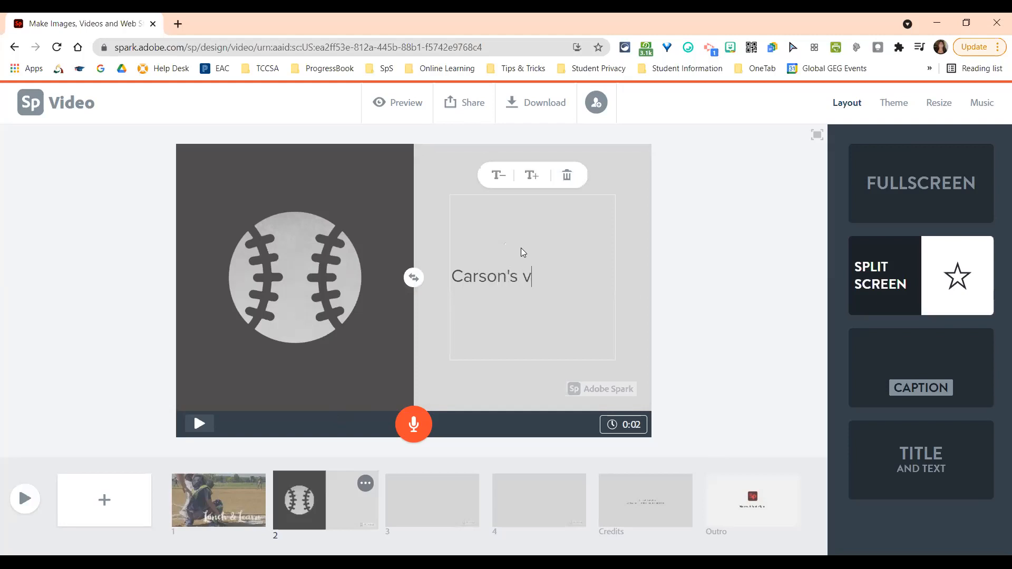
{"action": "type", "text": "position is "}
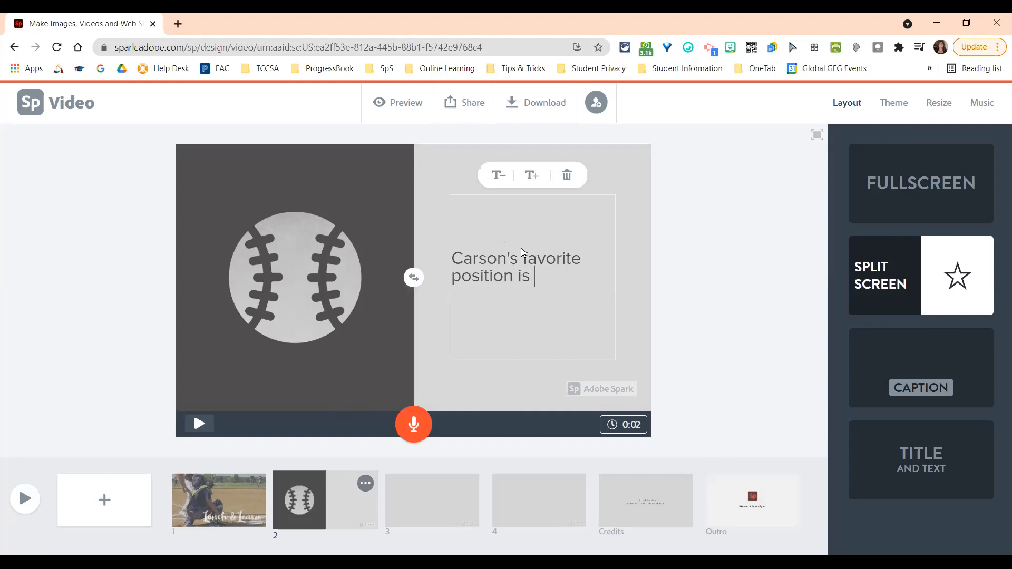
{"action": "type", "text": "catcher."}
Step: Try larger and smaller sizes for the second slide's text
{"action": "left_click", "coordinate": [532, 176]}
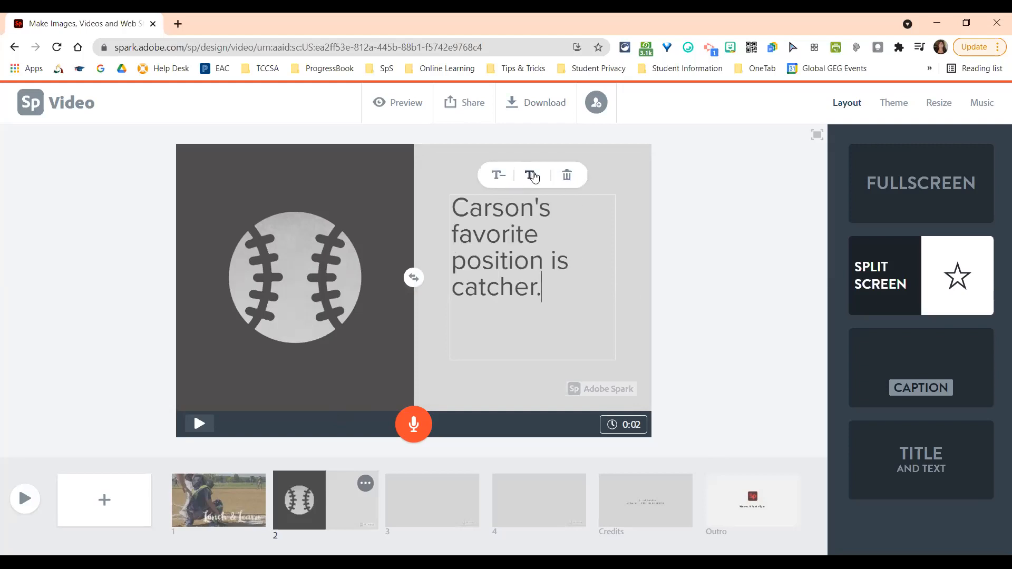
{"action": "left_click", "coordinate": [532, 176]}
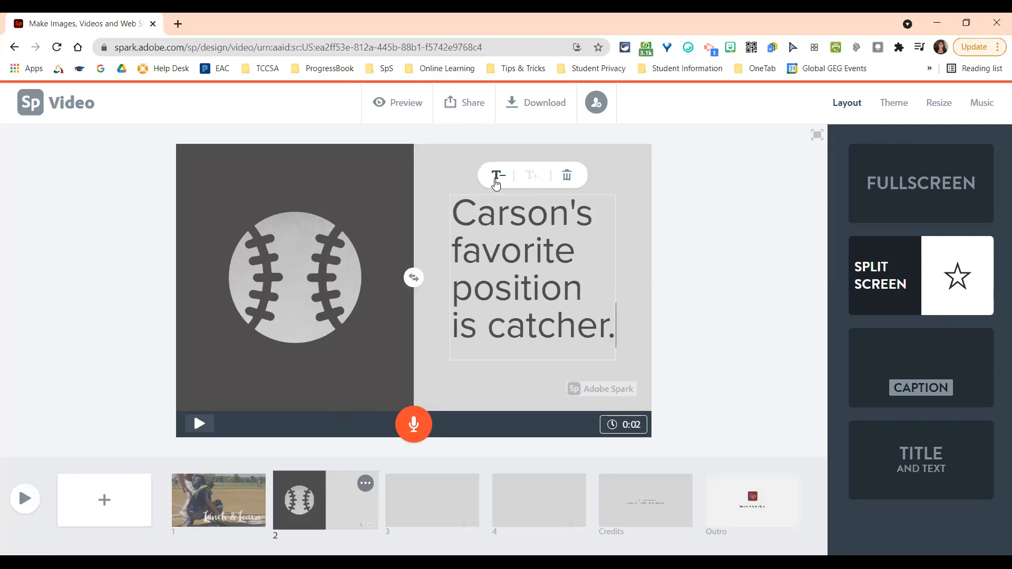
{"action": "left_click", "coordinate": [497, 177]}
{"action": "left_click", "coordinate": [497, 178]}
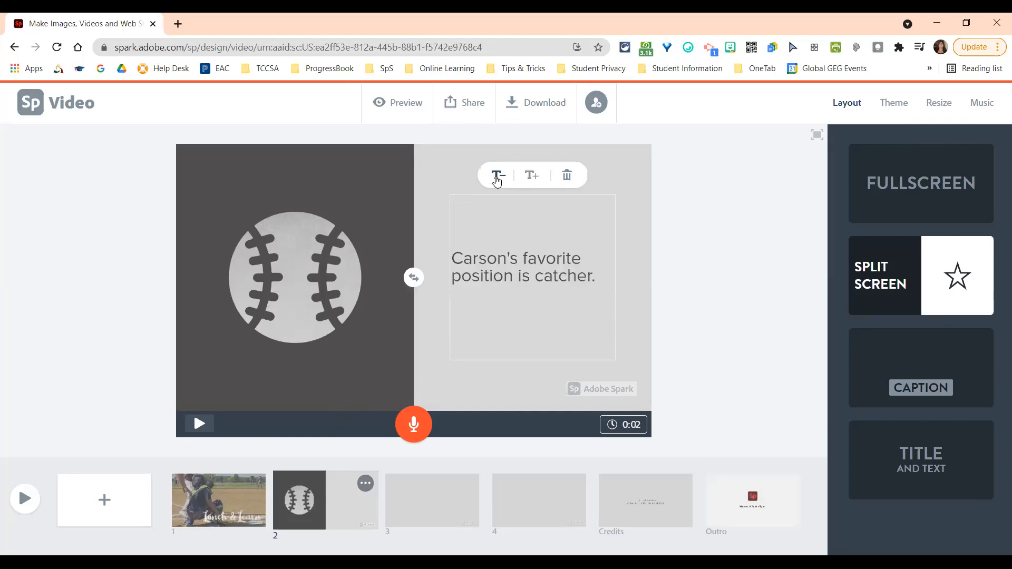
{"action": "left_click", "coordinate": [500, 180]}
{"action": "left_click", "coordinate": [501, 181]}
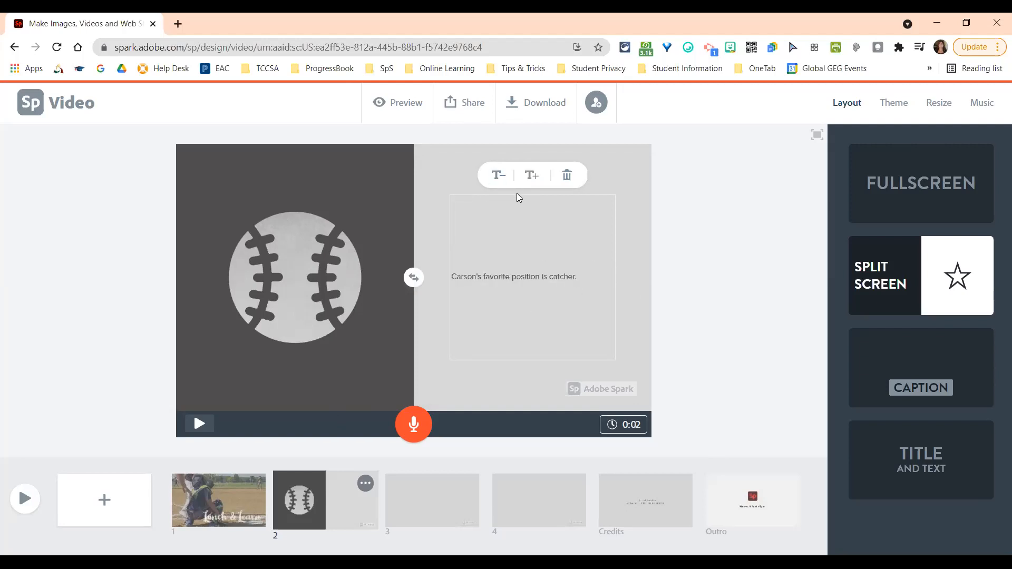
Step: Enlarge the second slide's text until it wraps onto four lines, and center it in the right half
{"action": "left_click", "coordinate": [532, 175]}
{"action": "left_click", "coordinate": [531, 175]}
{"action": "left_click", "coordinate": [531, 176]}
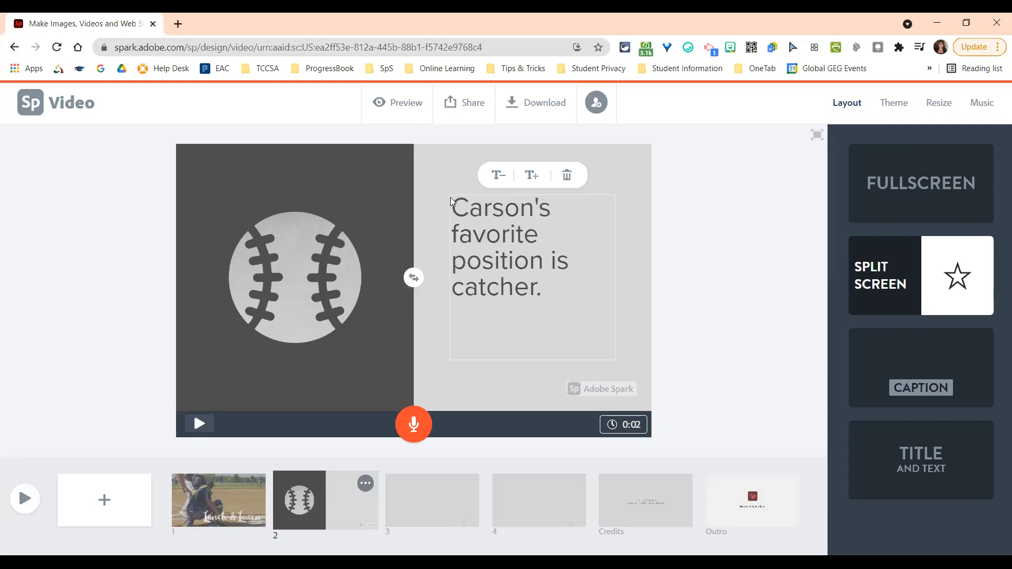
{"action": "left_click", "coordinate": [547, 264]}
{"action": "left_click", "coordinate": [624, 283]}
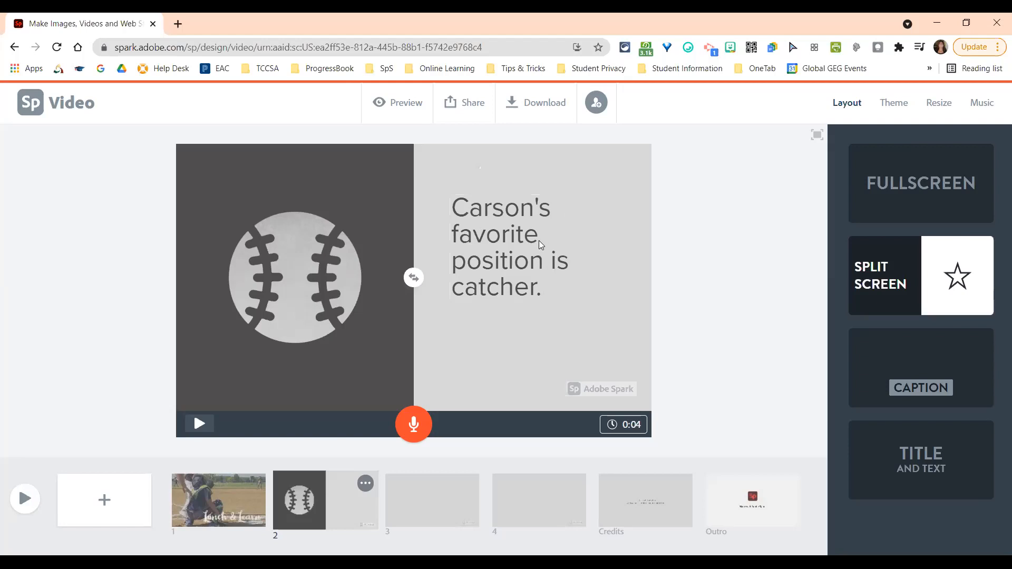
{"action": "left_click_drag", "start_coordinate": [506, 269], "coordinate": [478, 254]}
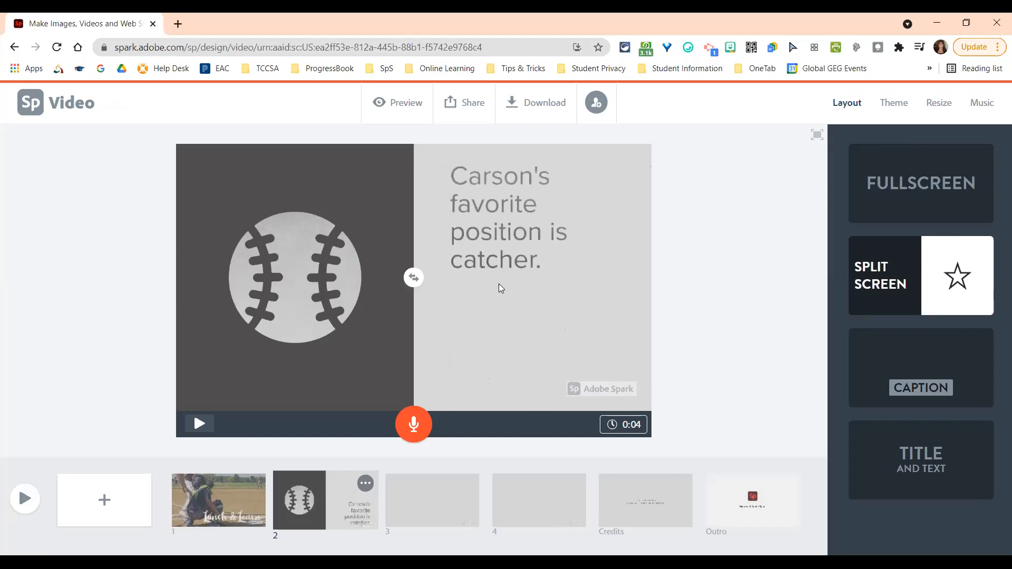
{"action": "left_click_drag", "start_coordinate": [481, 221], "coordinate": [504, 281]}
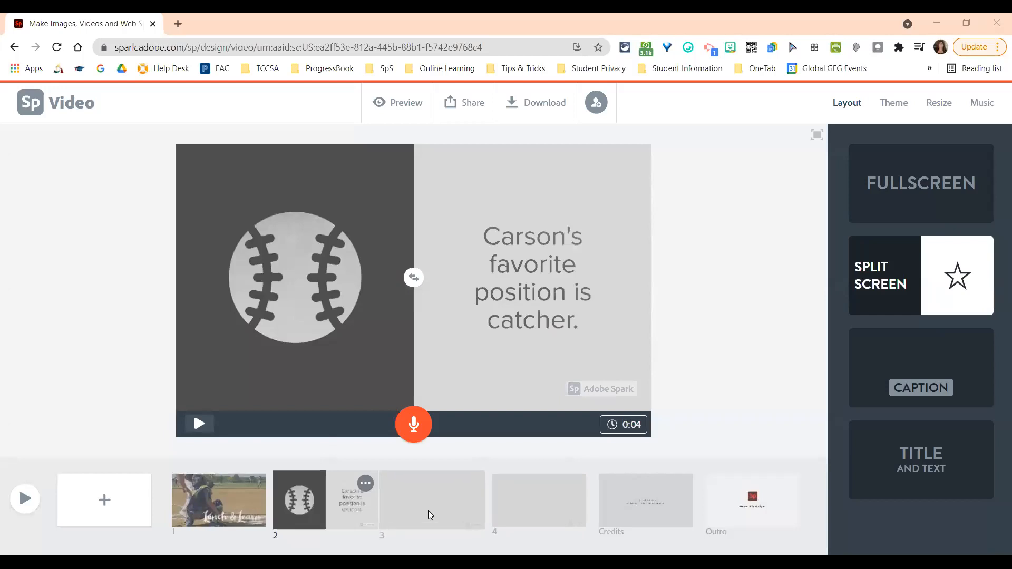
Step: Insert the player's "finalized SOM" MP4 from Downloads into the third slide and extend the clip selection to 30 seconds
{"action": "left_click", "coordinate": [428, 510]}
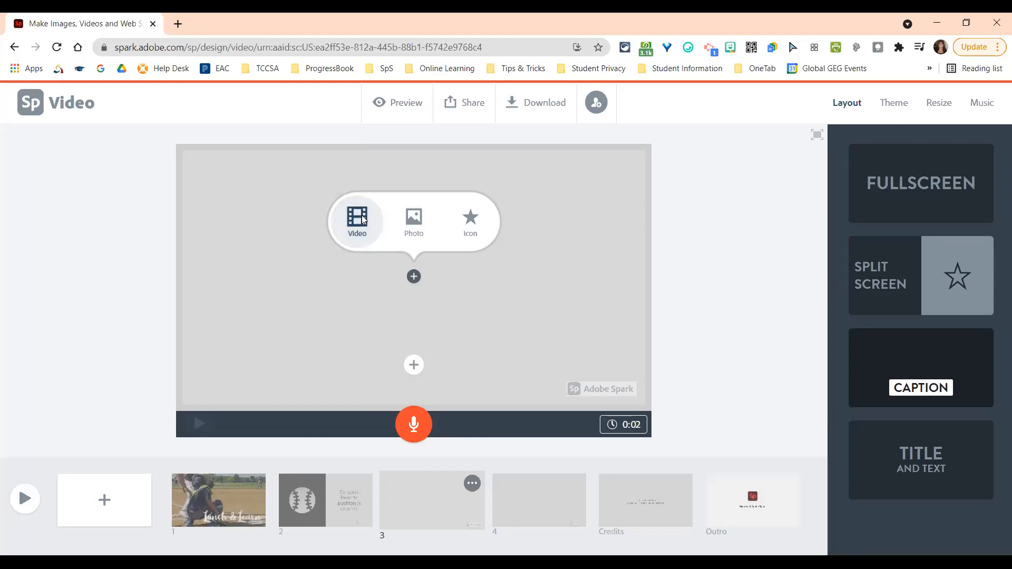
{"action": "left_click", "coordinate": [363, 220]}
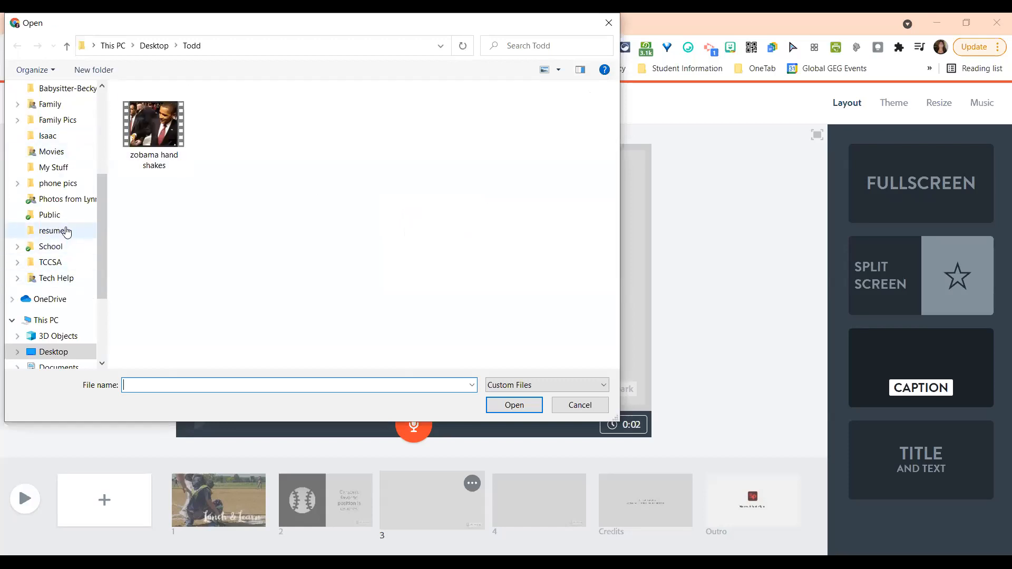
{"action": "scroll", "coordinate": [67, 232], "scroll_direction": "up", "scroll_amount": 3}
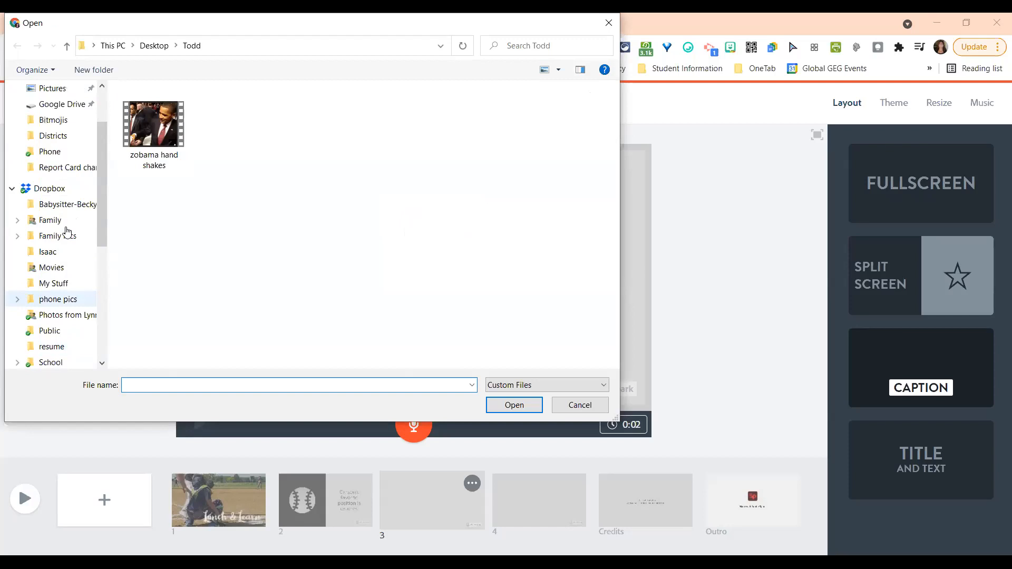
{"action": "scroll", "coordinate": [67, 232], "scroll_direction": "up", "scroll_amount": 1}
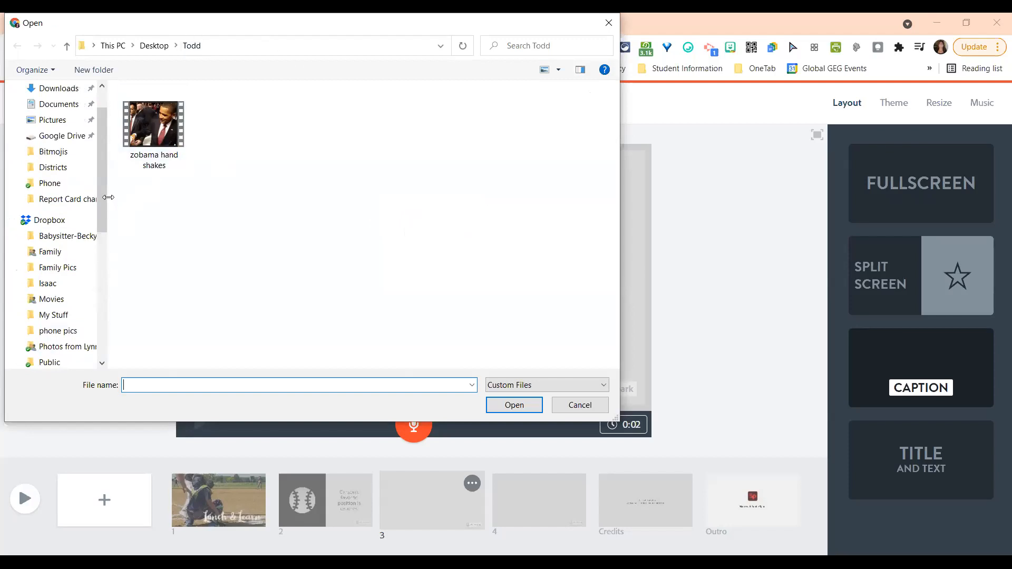
{"action": "scroll", "coordinate": [107, 196], "scroll_direction": "up", "scroll_amount": 1}
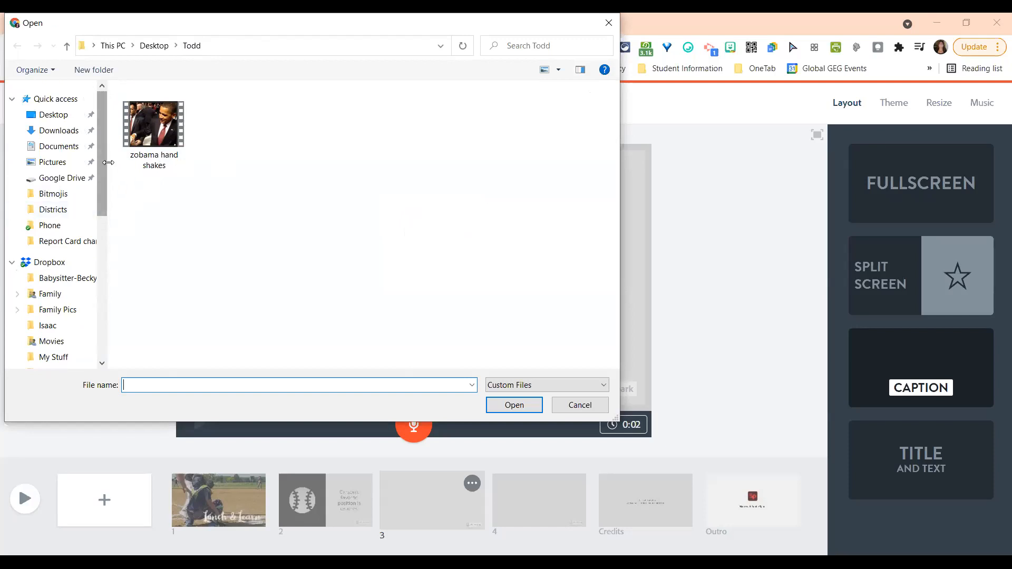
{"action": "left_click", "coordinate": [62, 130]}
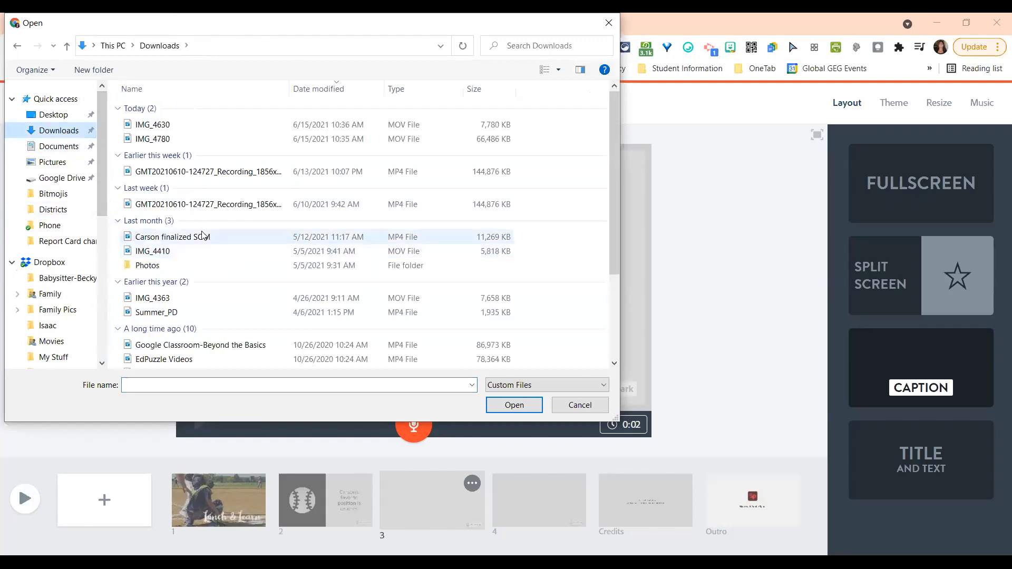
{"action": "left_click", "coordinate": [204, 238]}
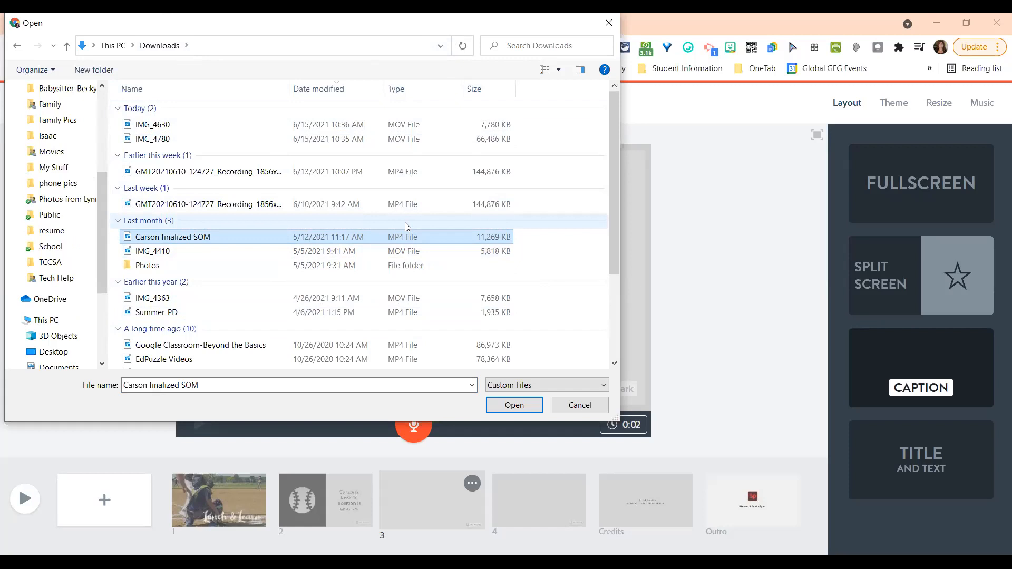
{"action": "left_click", "coordinate": [174, 235]}
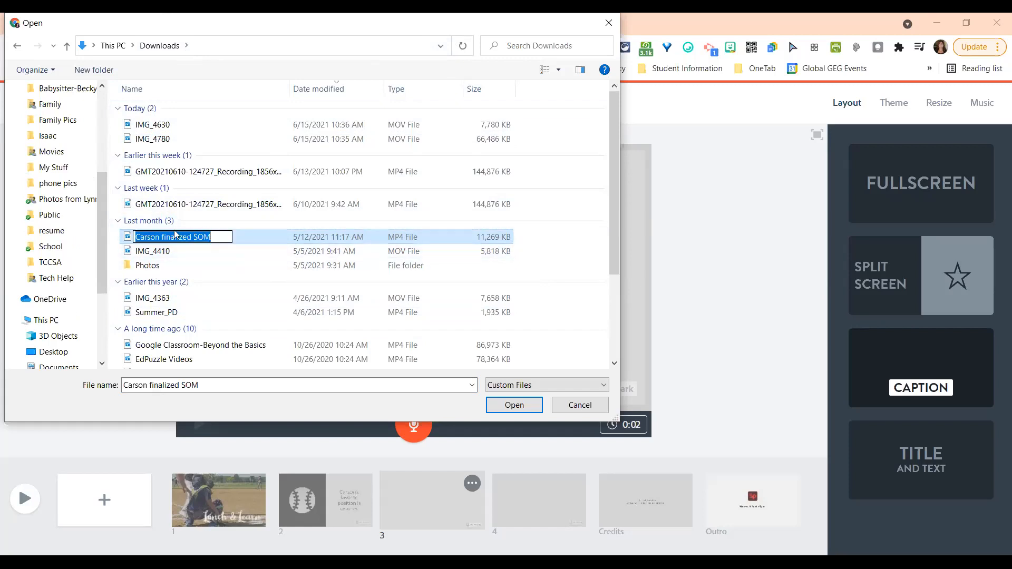
{"action": "left_click", "coordinate": [129, 243]}
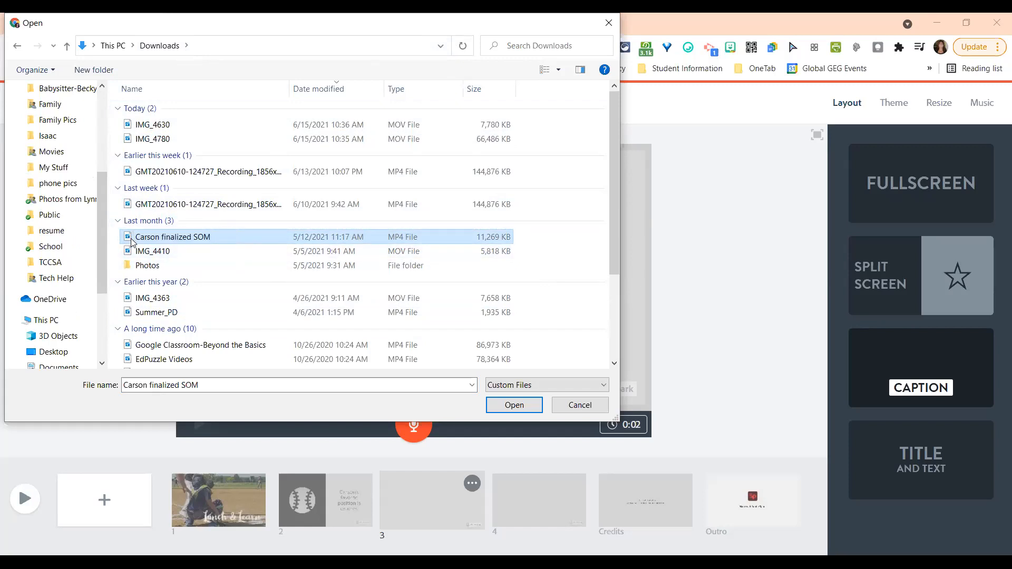
{"action": "left_click", "coordinate": [525, 405]}
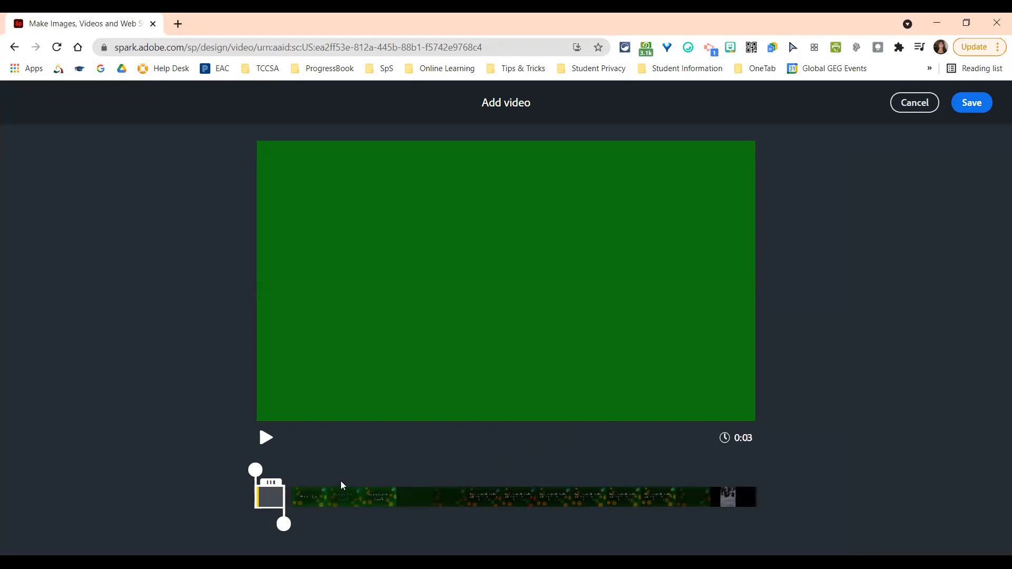
{"action": "left_click_drag", "start_coordinate": [287, 526], "coordinate": [541, 521]}
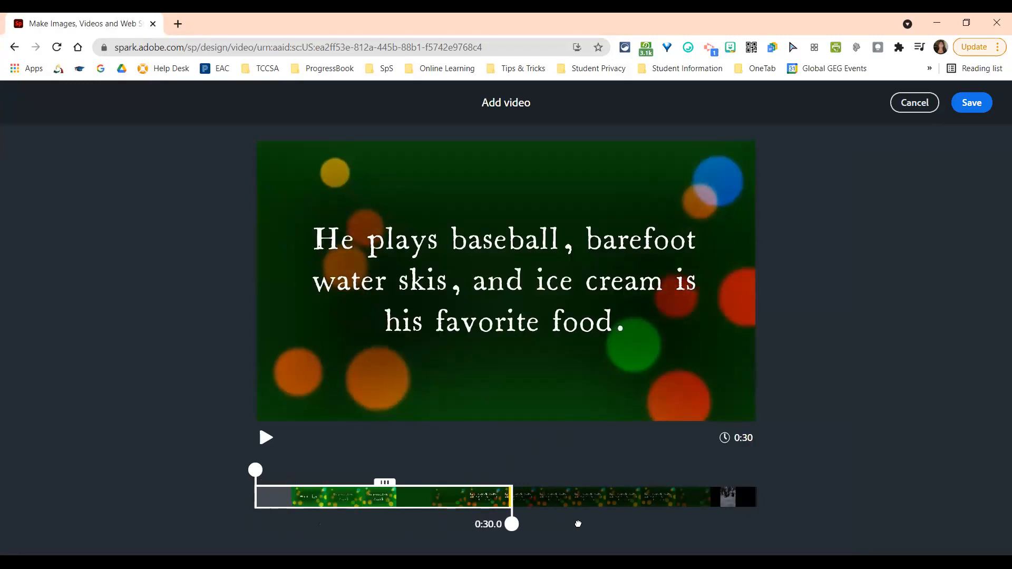
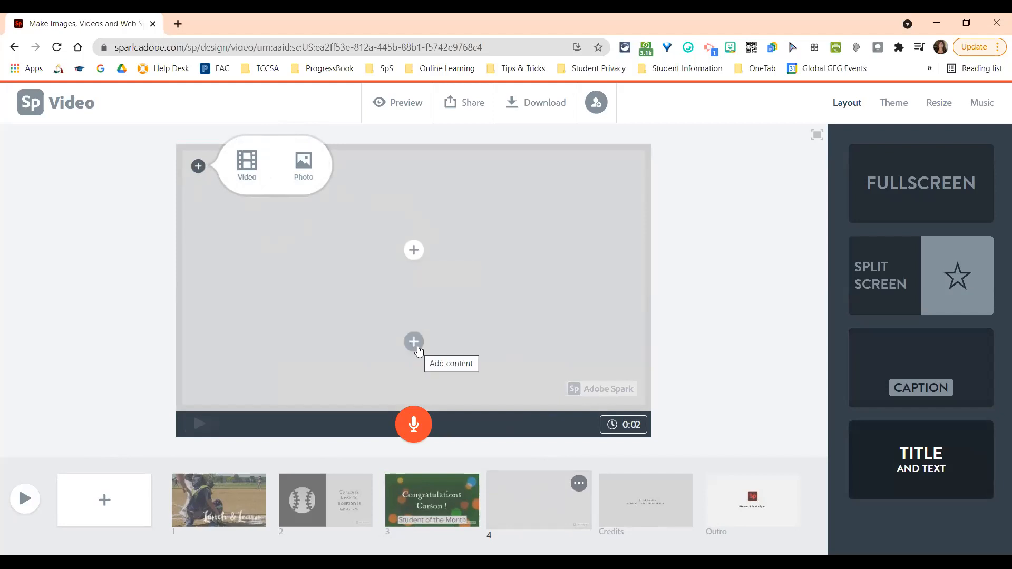
Step: Fill the fourth slide's background with the free "baseball" photo showing a close-up of a worn ball in a leather glove
{"action": "left_click", "coordinate": [301, 168]}
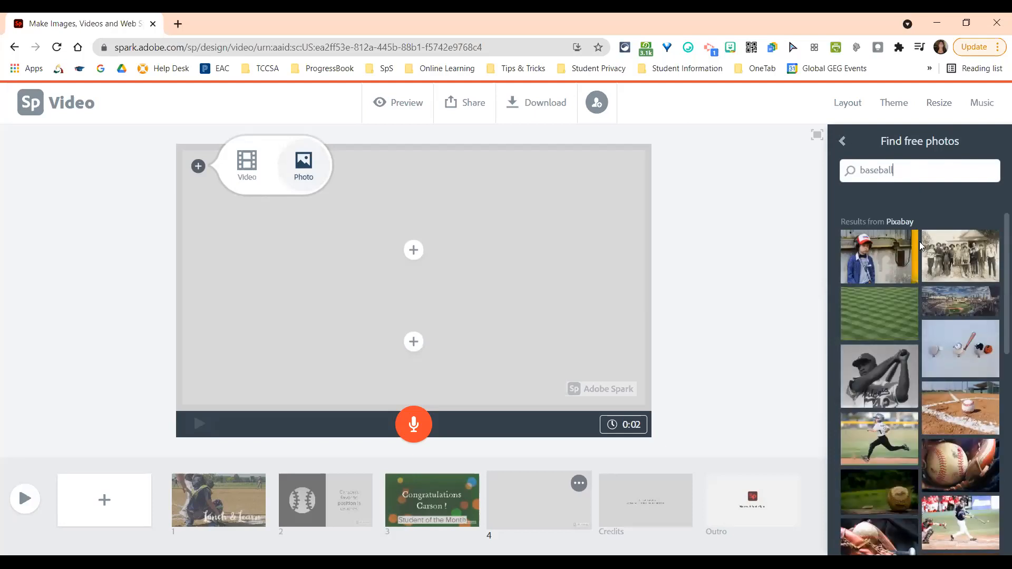
{"action": "left_click", "coordinate": [960, 484]}
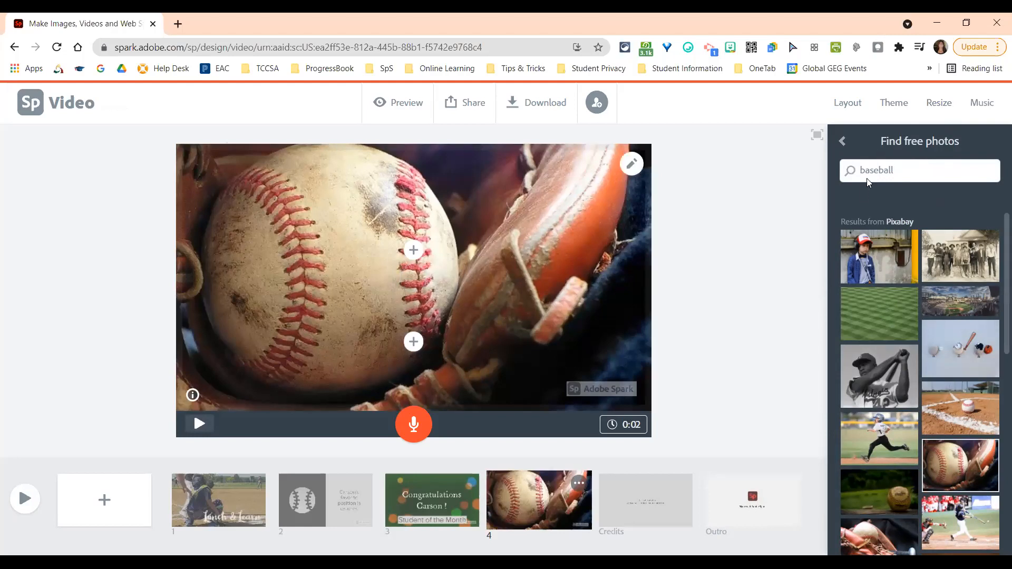
{"action": "left_click", "coordinate": [842, 142]}
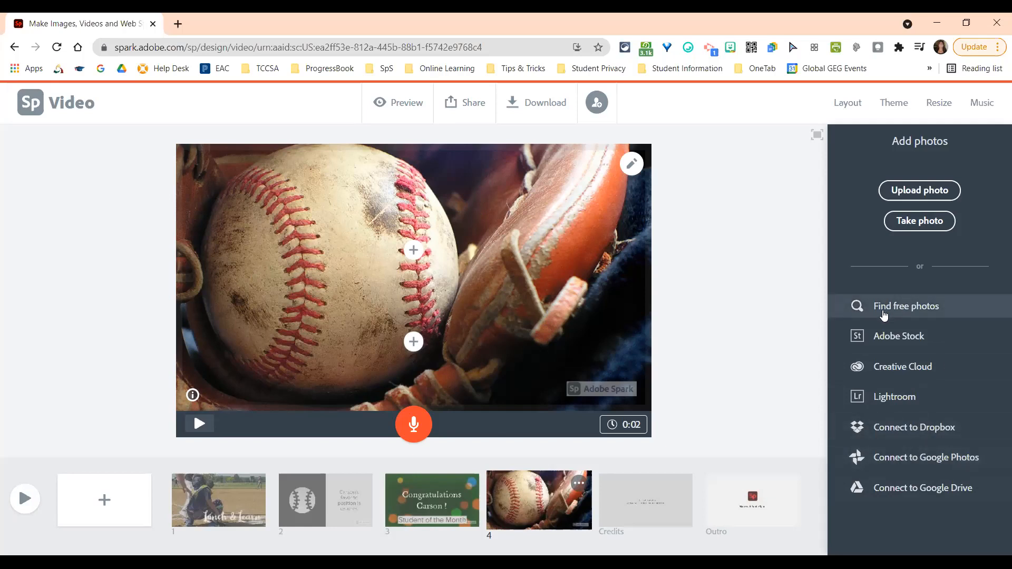
Step: Add the title "Play Ball" to the fourth slide
{"action": "left_click", "coordinate": [415, 342]}
{"action": "left_click", "coordinate": [411, 251]}
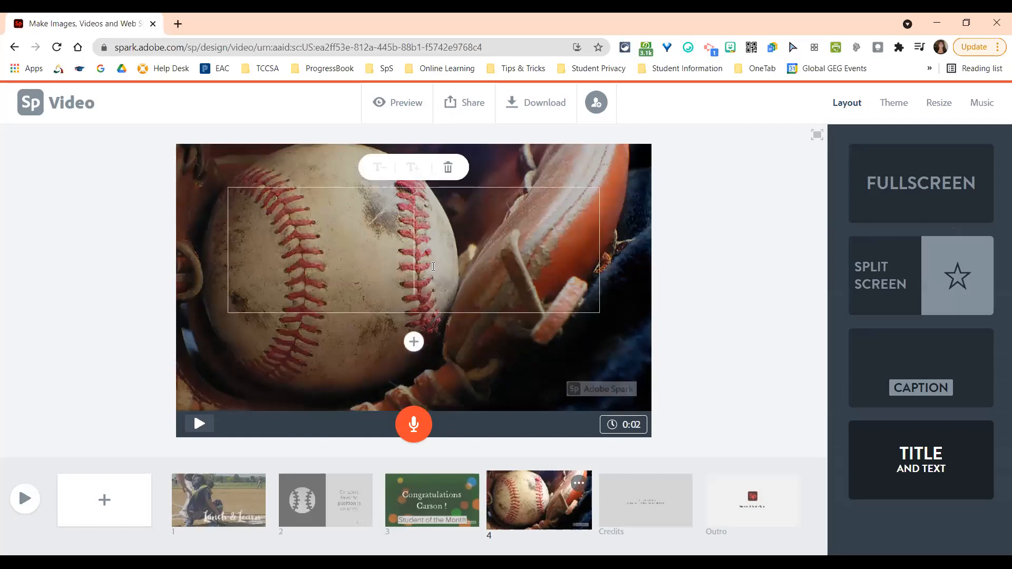
{"action": "type", "text": "Play Ball"}
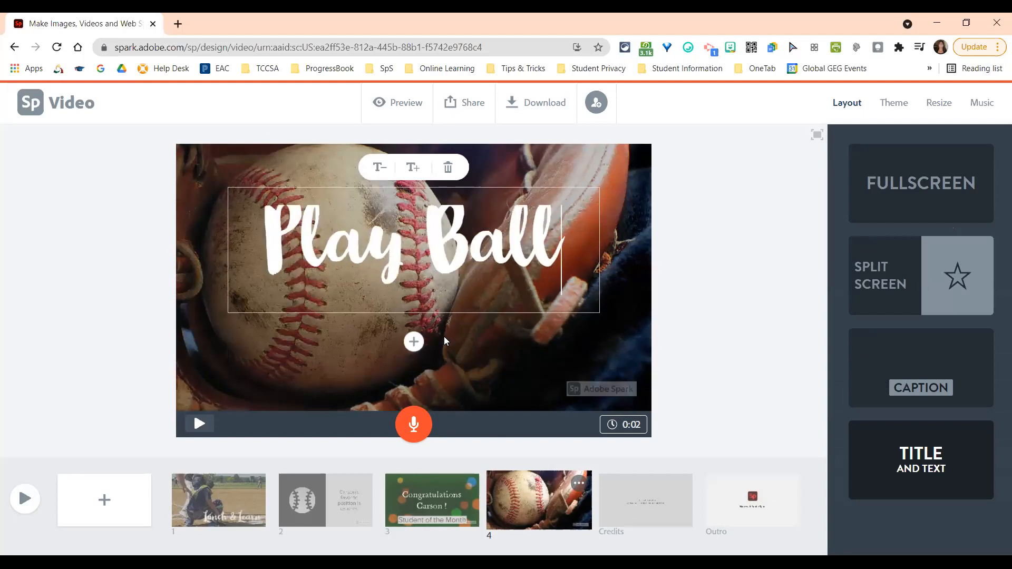
Step: Add the subtitle "Wayne County Curve" beneath the fourth slide's title and enlarge it by two sizes
{"action": "left_click", "coordinate": [413, 341]}
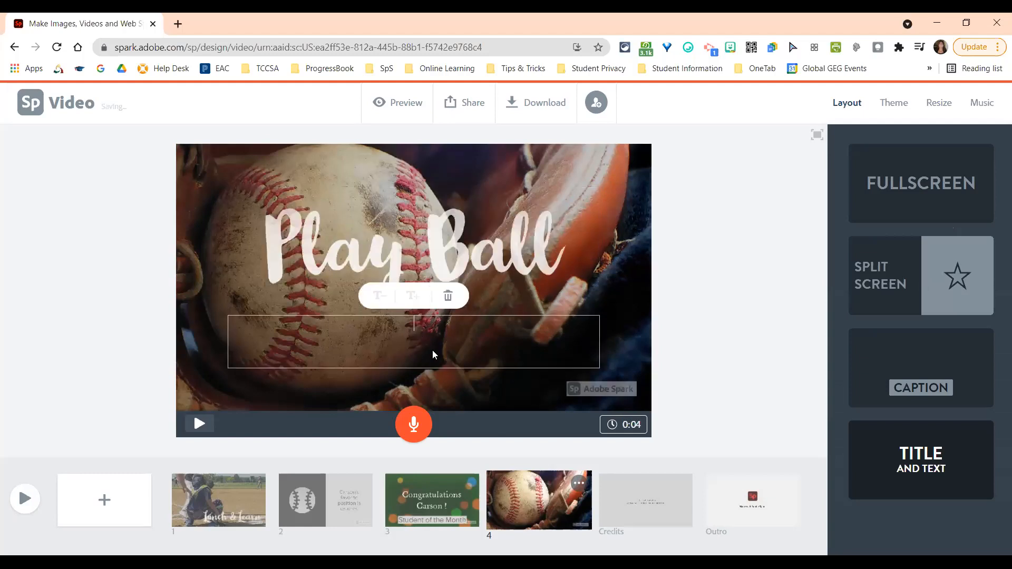
{"action": "type", "text": "Way"}
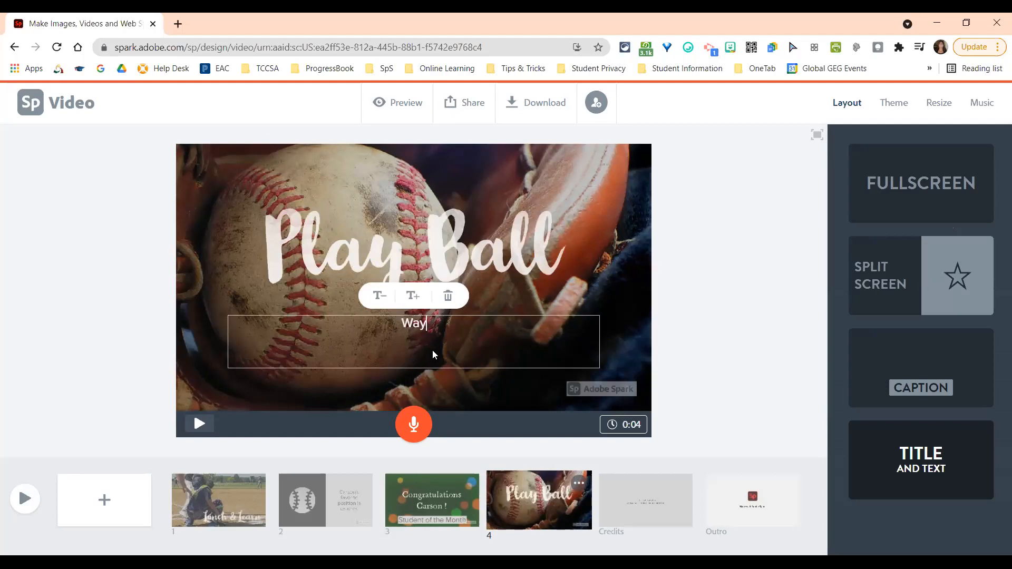
{"action": "type", "text": "ne County Curve"}
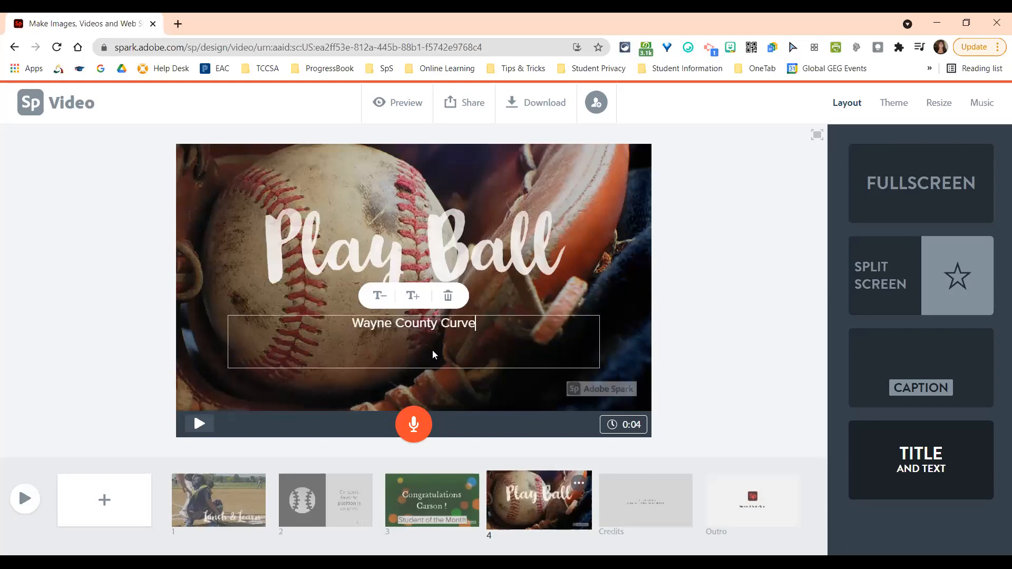
{"action": "left_click", "coordinate": [412, 295]}
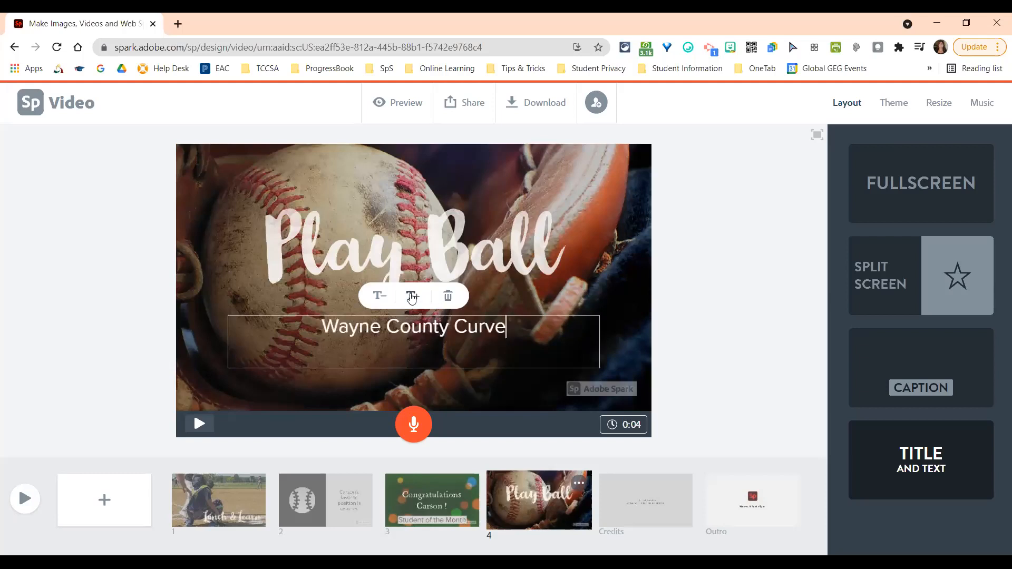
{"action": "left_click", "coordinate": [412, 296]}
{"action": "left_click", "coordinate": [701, 316]}
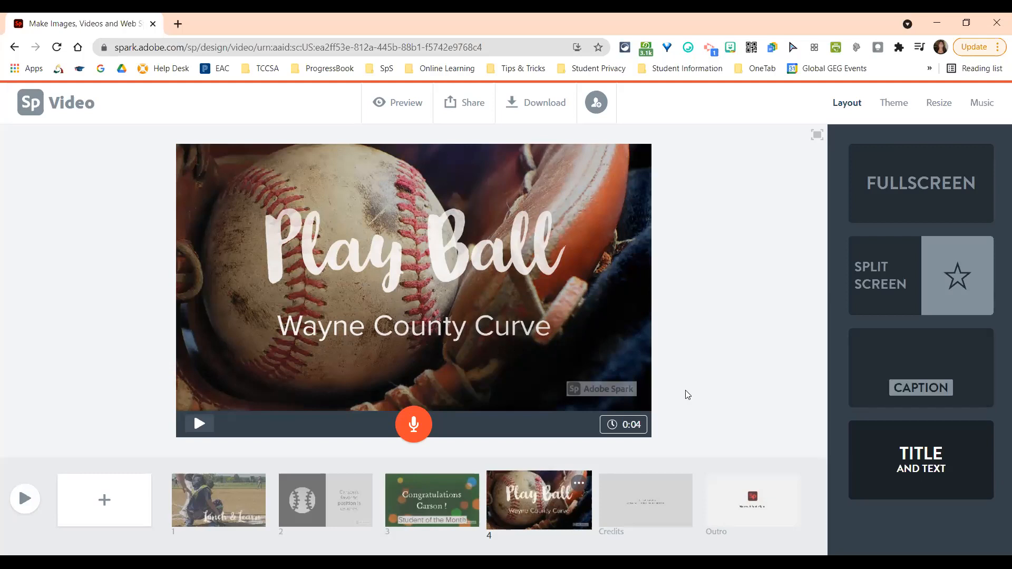
Step: Try moving the fourth slide's title and subtitle lower on the photo, then return them to their original position
{"action": "left_click", "coordinate": [425, 327]}
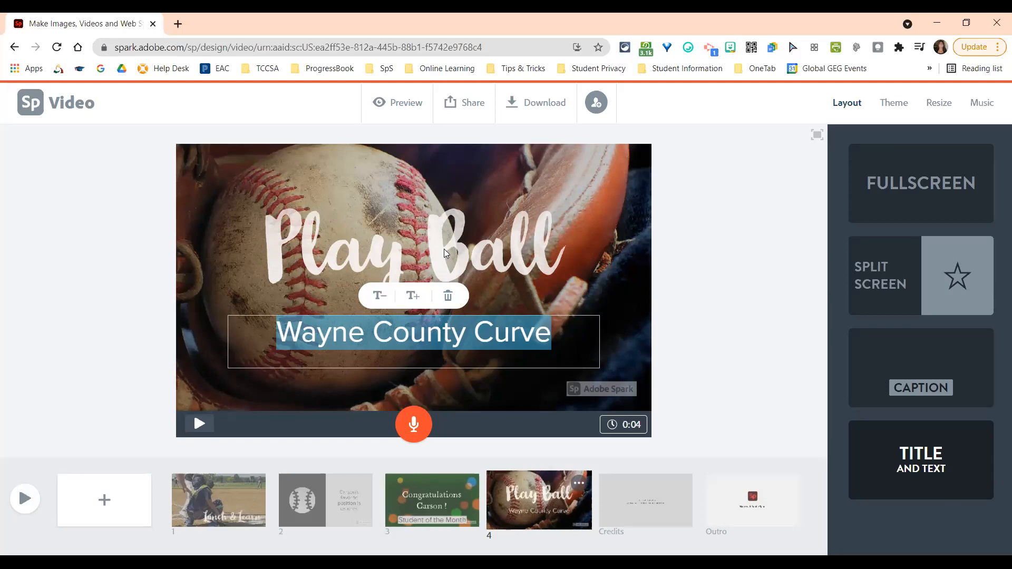
{"action": "left_click", "coordinate": [733, 227]}
{"action": "left_click_drag", "start_coordinate": [443, 240], "coordinate": [481, 311]}
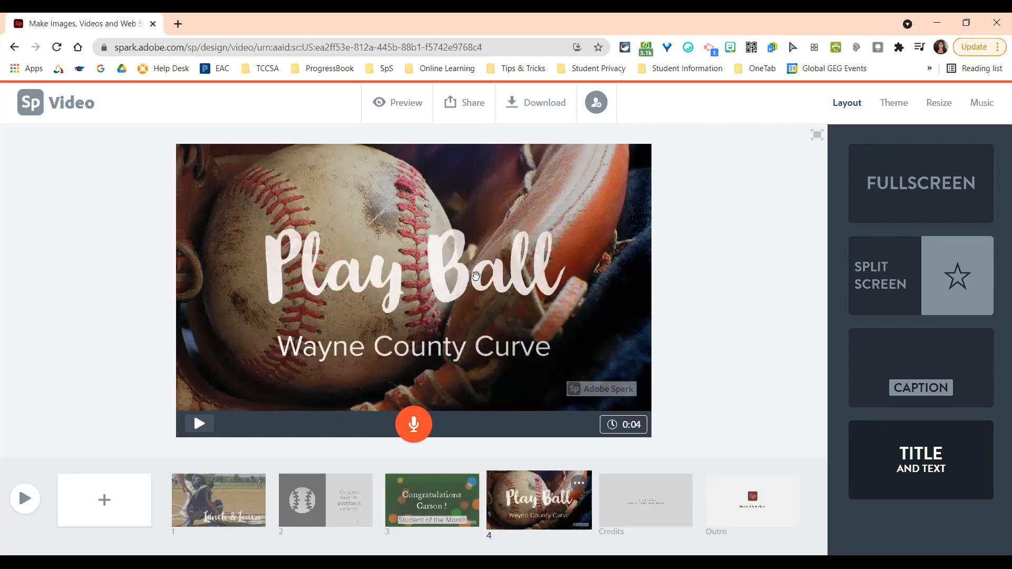
{"action": "left_click_drag", "start_coordinate": [472, 275], "coordinate": [459, 242]}
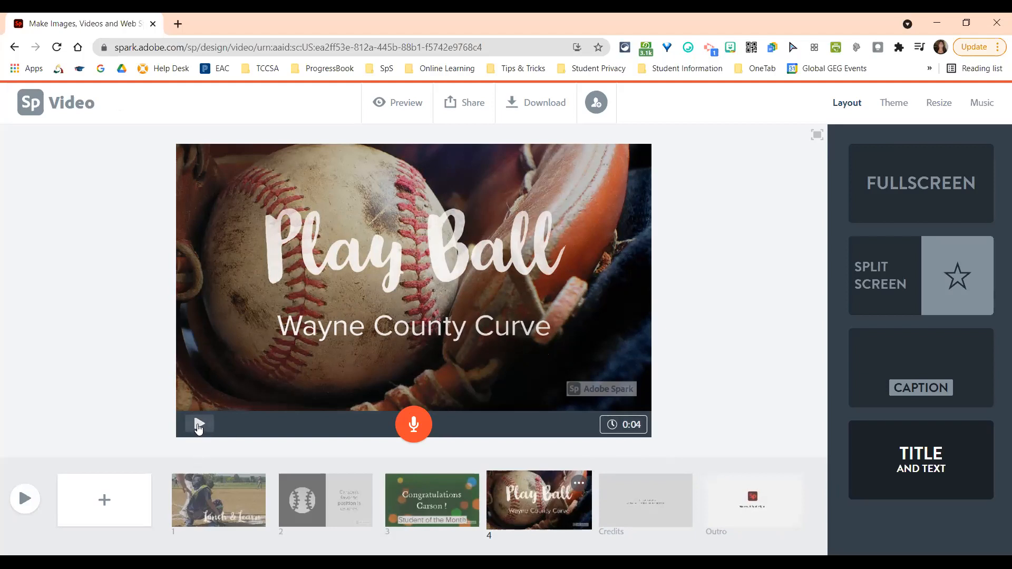
Step: Play the fourth slide, then preview the whole video from the start and close the preview
{"action": "left_click", "coordinate": [199, 425]}
{"action": "left_click", "coordinate": [21, 498]}
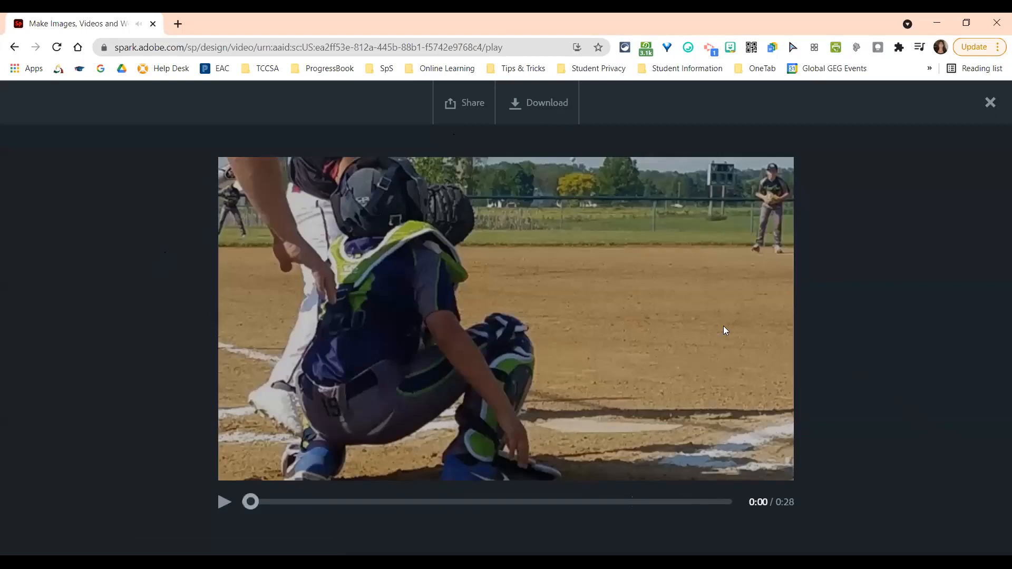
{"action": "left_click", "coordinate": [988, 104]}
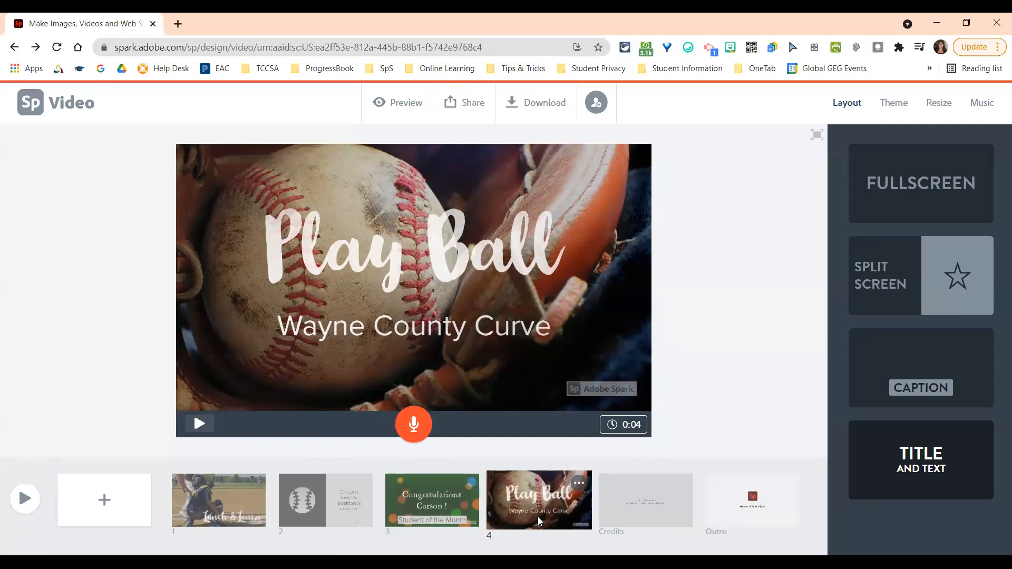
Step: Move the "Play Ball" slide to second place in the sequence, and open the "Student of the Month" slide
{"action": "left_click_drag", "start_coordinate": [540, 499], "coordinate": [322, 484]}
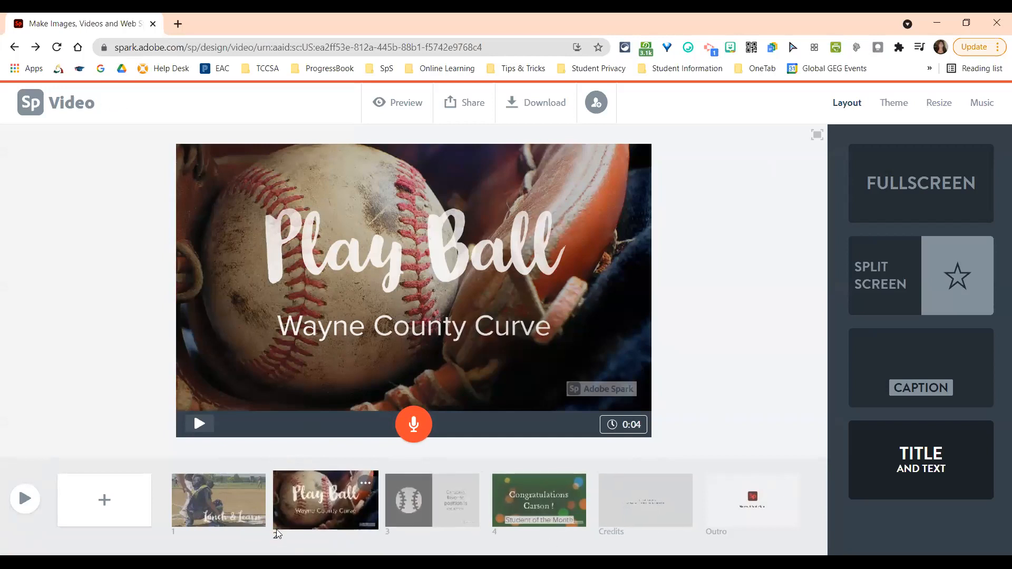
{"action": "left_click_drag", "start_coordinate": [411, 525], "coordinate": [320, 515]}
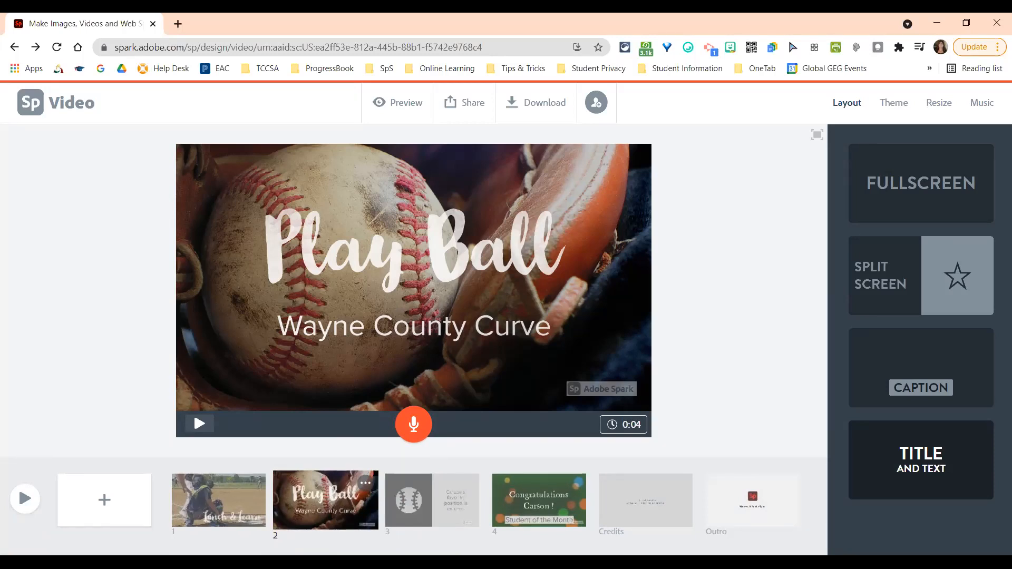
{"action": "left_click", "coordinate": [555, 508]}
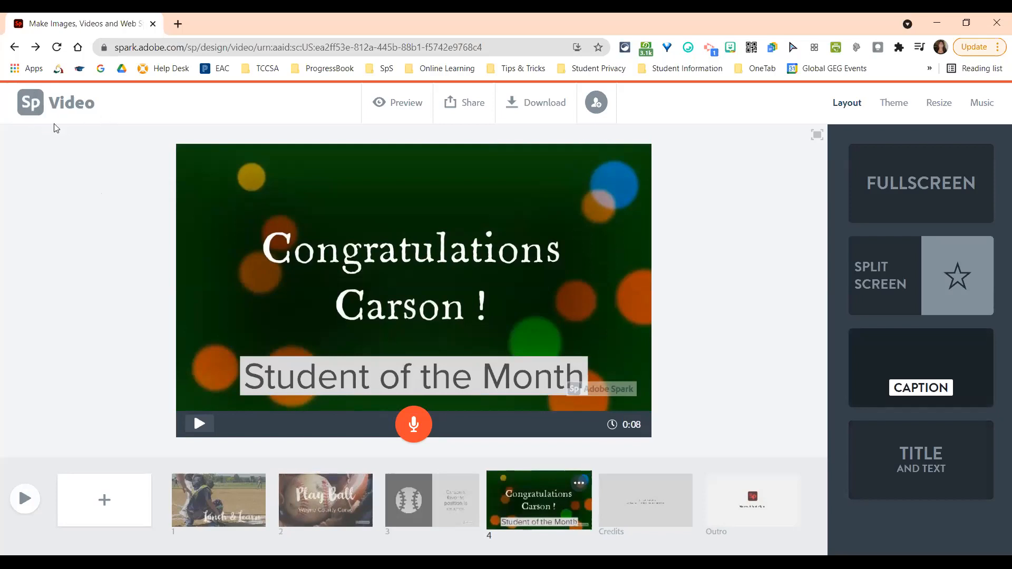
Step: Return to the Spark home page and open the options for the recent "Lunch & Learn" video project
{"action": "left_click", "coordinate": [31, 108]}
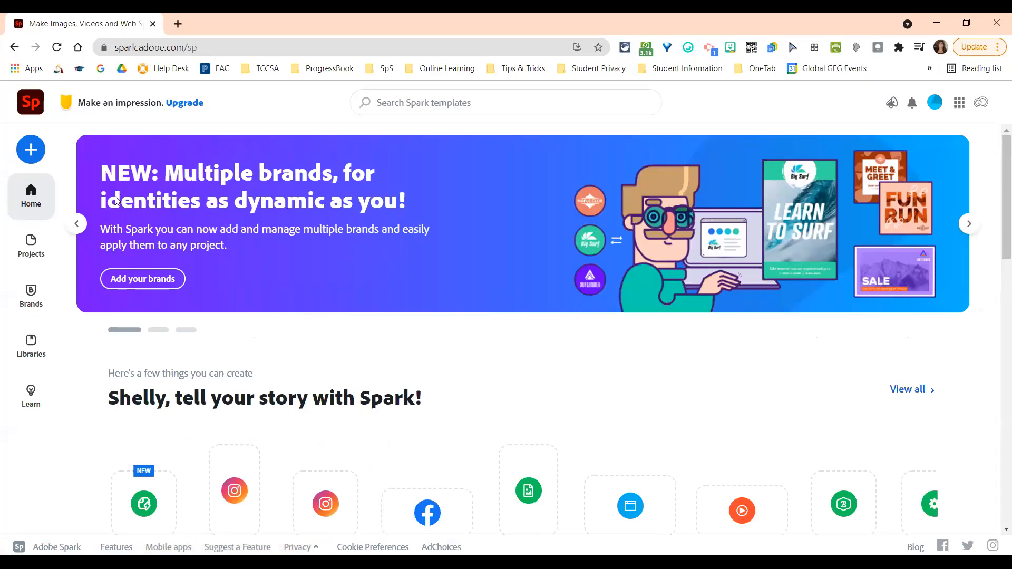
{"action": "scroll", "coordinate": [180, 181], "scroll_direction": "down", "scroll_amount": 3}
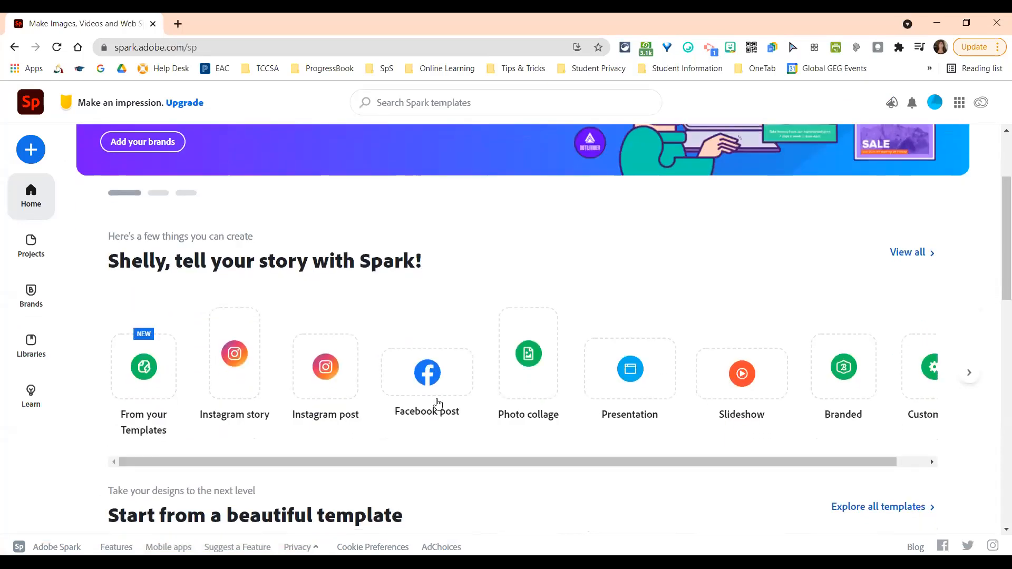
{"action": "scroll", "coordinate": [438, 403], "scroll_direction": "down", "scroll_amount": 3}
{"action": "scroll", "coordinate": [438, 402], "scroll_direction": "down", "scroll_amount": 2}
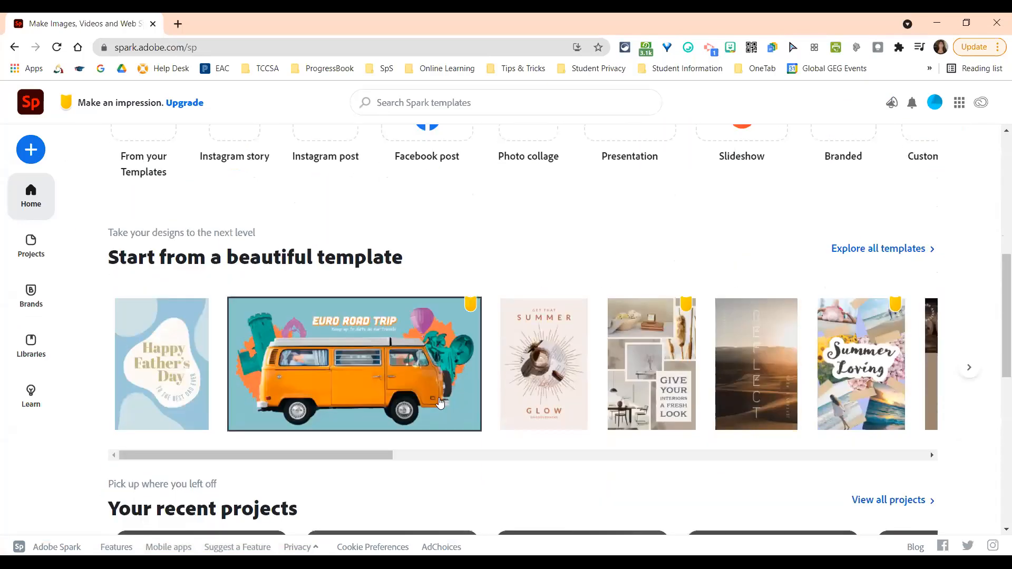
{"action": "scroll", "coordinate": [438, 402], "scroll_direction": "down", "scroll_amount": 5}
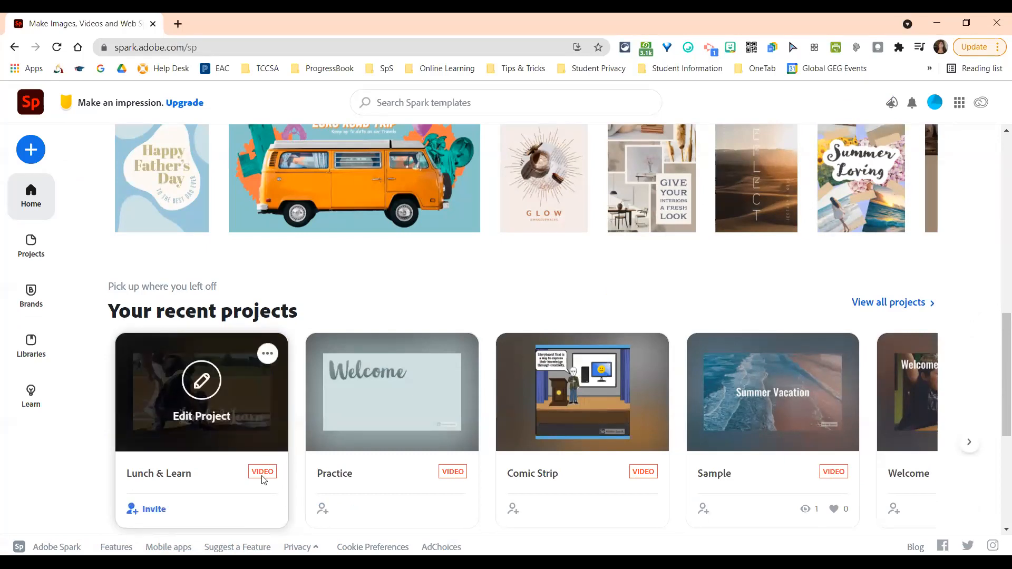
{"action": "left_click", "coordinate": [268, 355]}
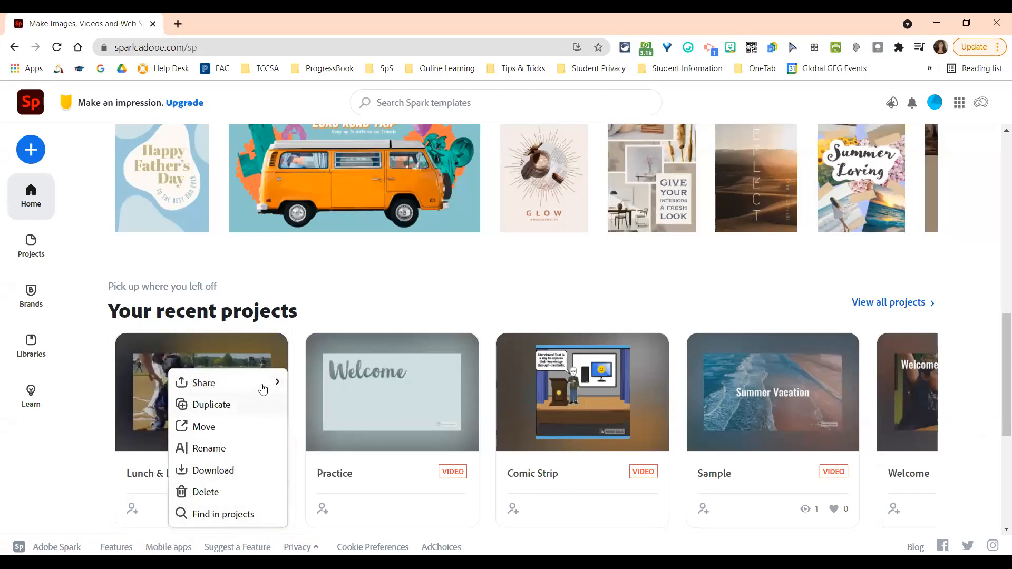
Step: Examine the "Lunch & Learn" project's sharing options, invitation dialog and project options, then close them without inviting anyone
{"action": "left_click", "coordinate": [130, 462]}
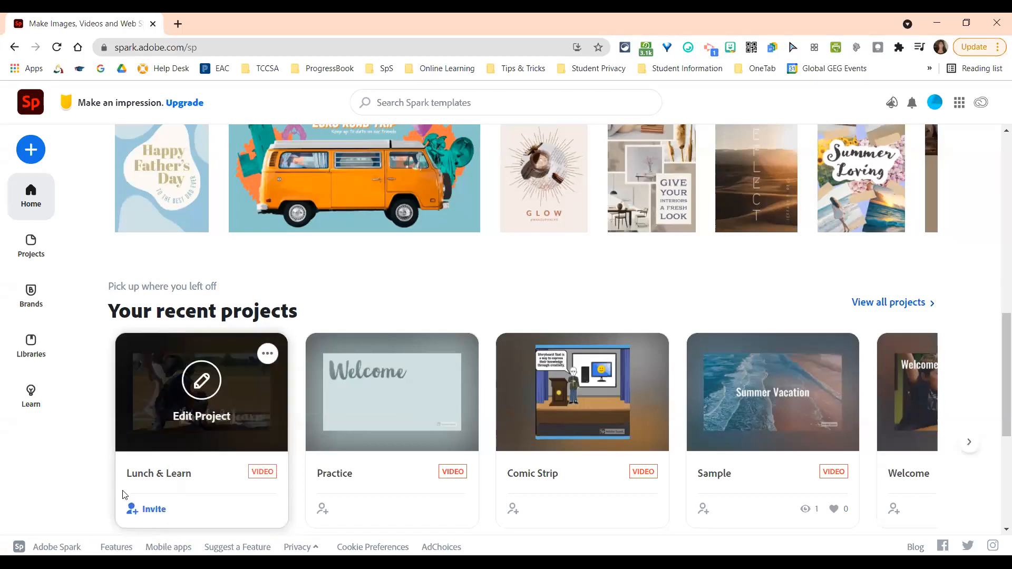
{"action": "left_click", "coordinate": [267, 354]}
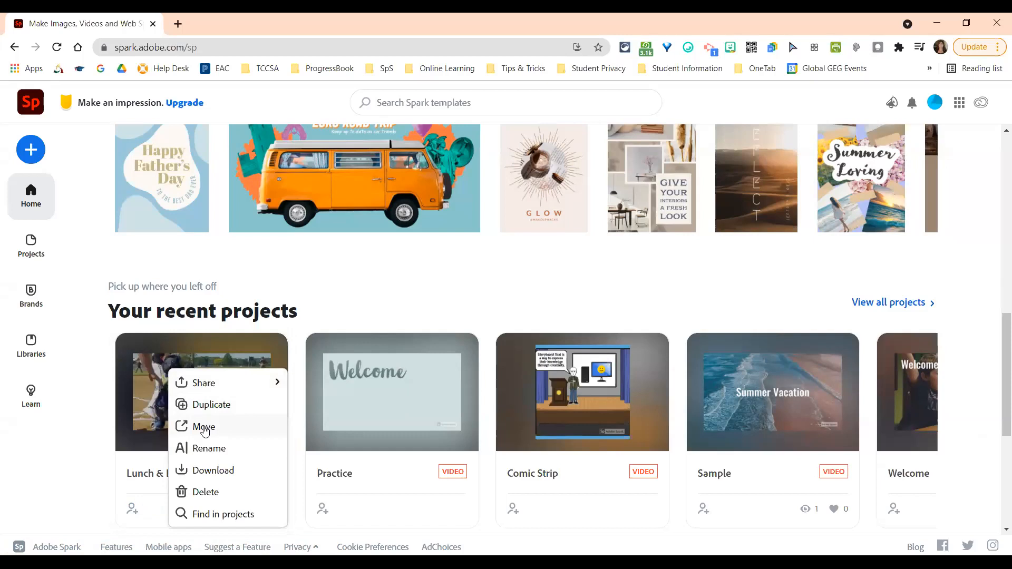
{"action": "mouse_move", "coordinate": [291, 393]}
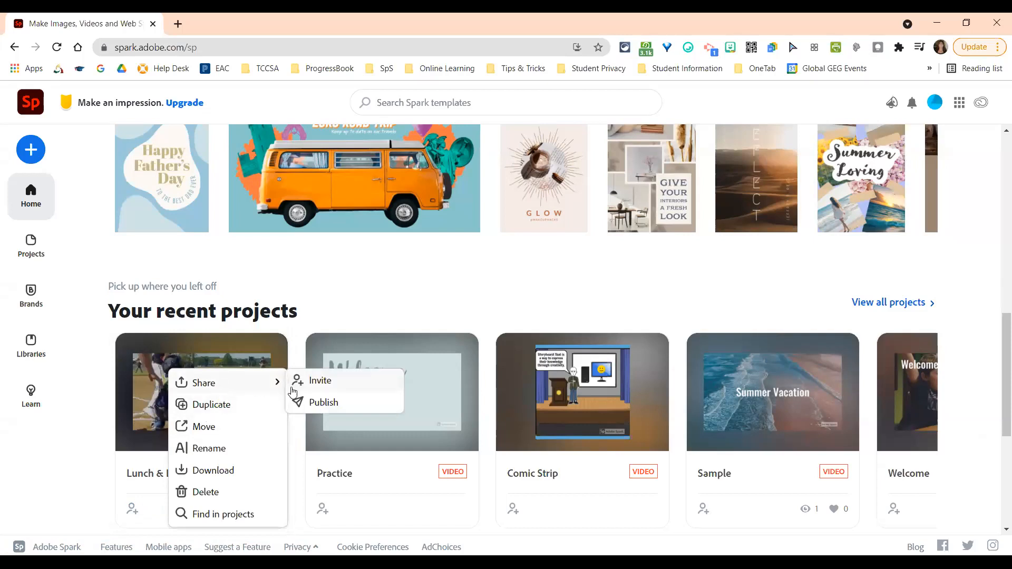
{"action": "left_click", "coordinate": [214, 386]}
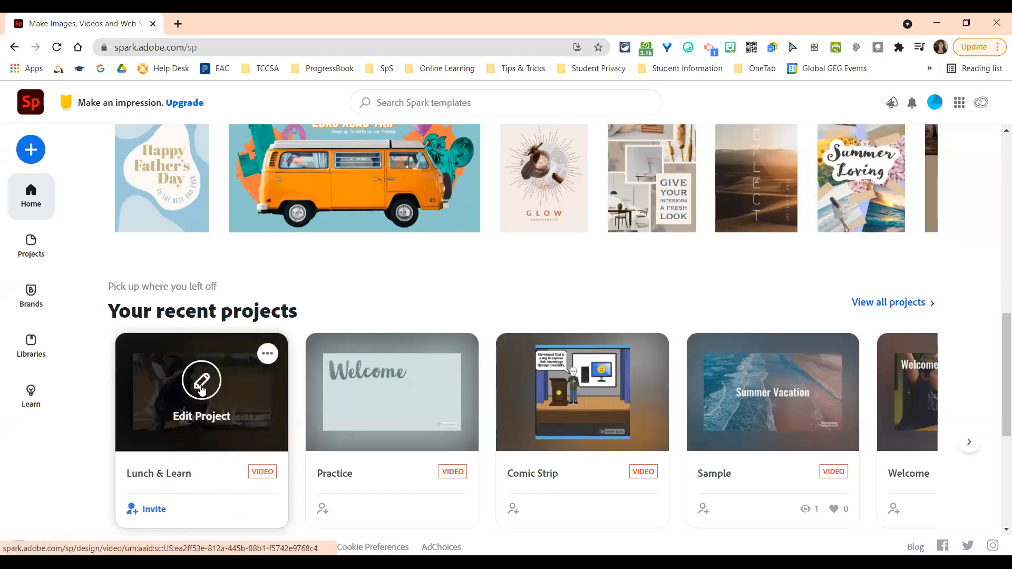
{"action": "left_click", "coordinate": [151, 511]}
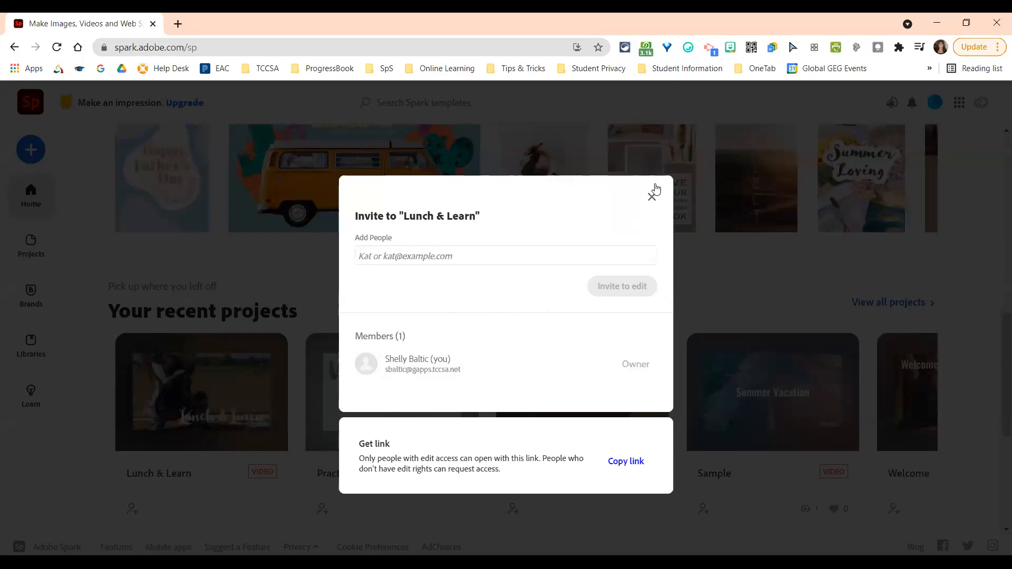
{"action": "left_click", "coordinate": [652, 196]}
{"action": "left_click", "coordinate": [274, 346]}
{"action": "mouse_move", "coordinate": [252, 384]}
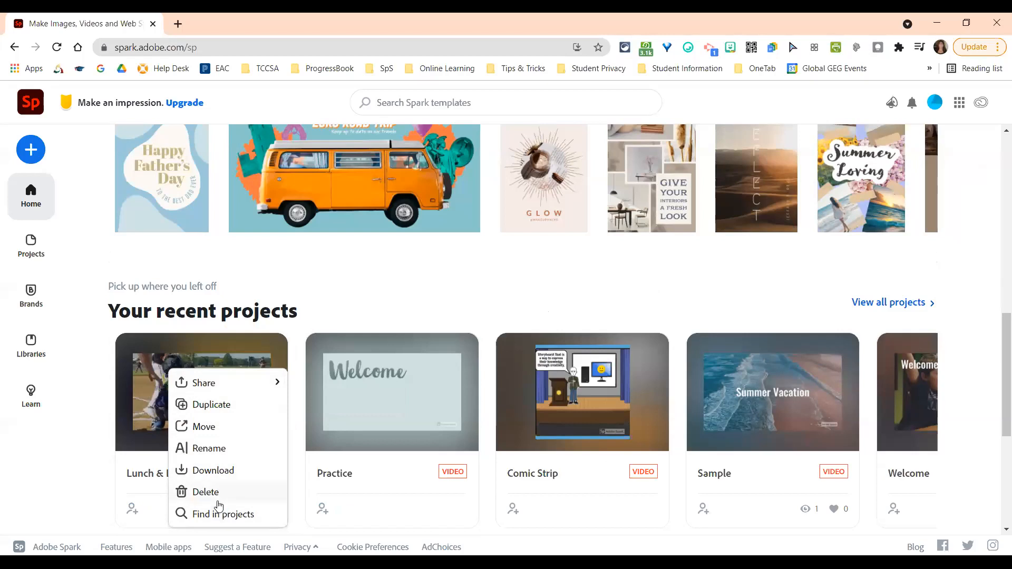
{"action": "left_click", "coordinate": [368, 508]}
Step: Start permanently deleting the "Practice" video project, then cancel the deletion
{"action": "mouse_move", "coordinate": [383, 375]}
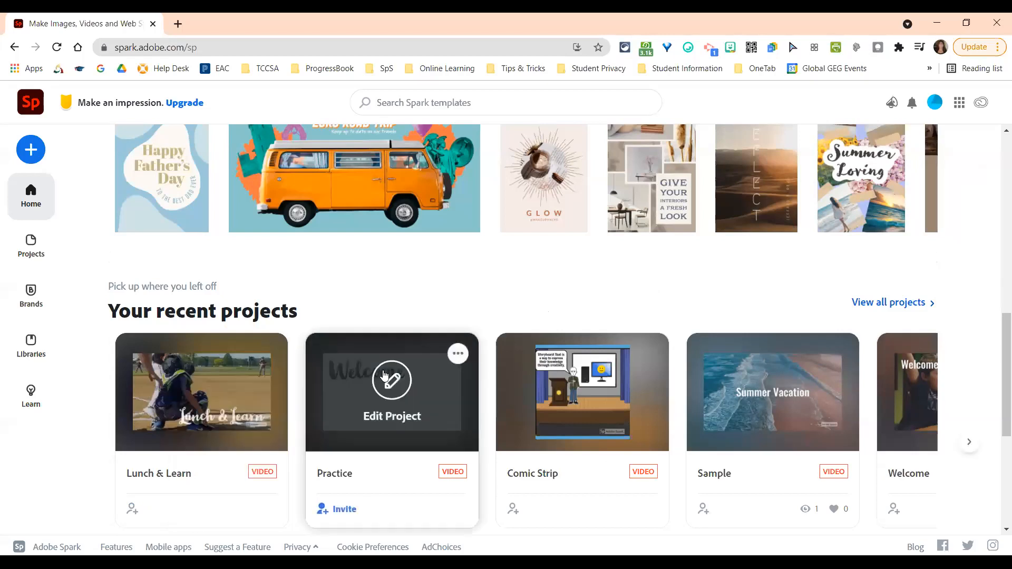
{"action": "left_click", "coordinate": [453, 354]}
{"action": "left_click", "coordinate": [456, 354]}
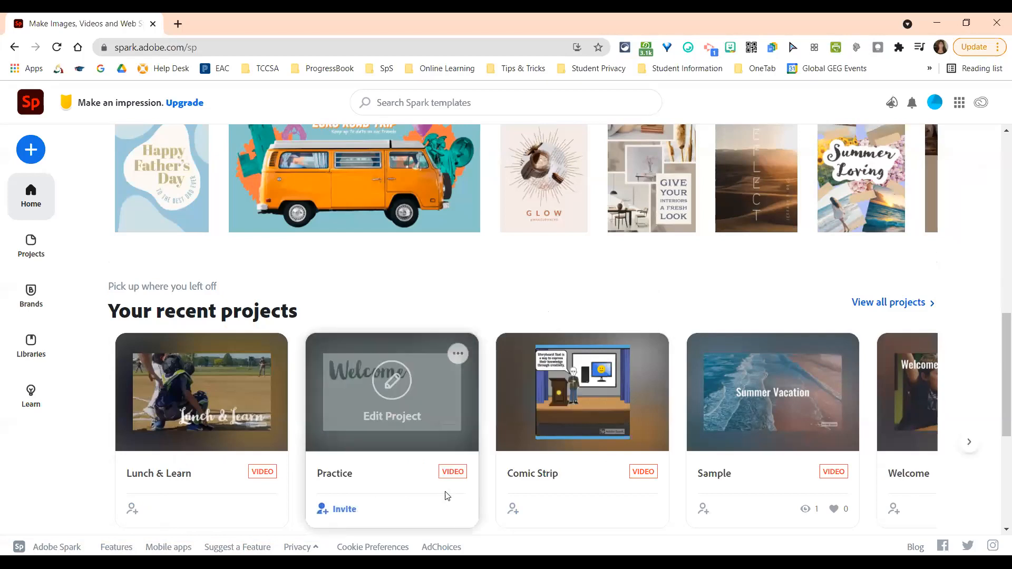
{"action": "left_click", "coordinate": [458, 354]}
{"action": "left_click", "coordinate": [390, 493]}
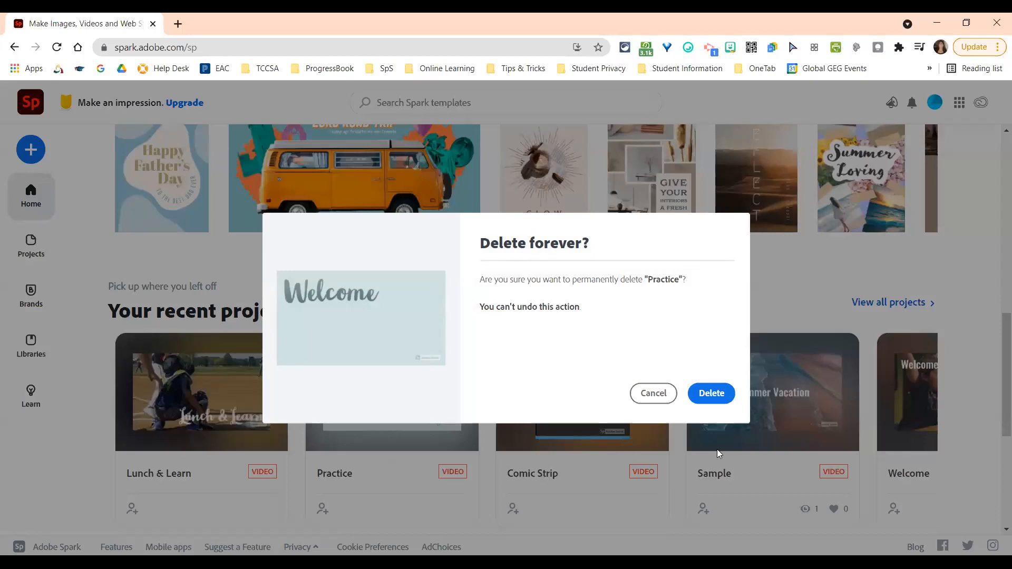
{"action": "left_click", "coordinate": [653, 394]}
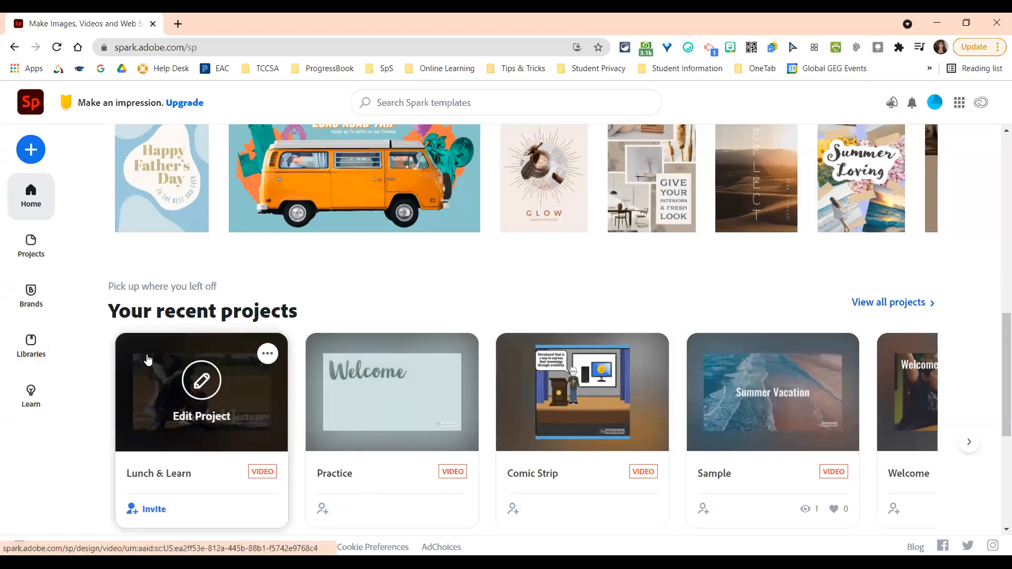
Step: Reopen the "Lunch & Learn" project for editing and add "Put together by the 3rd grade class" as the Credits slide's heading
{"action": "left_click", "coordinate": [202, 380]}
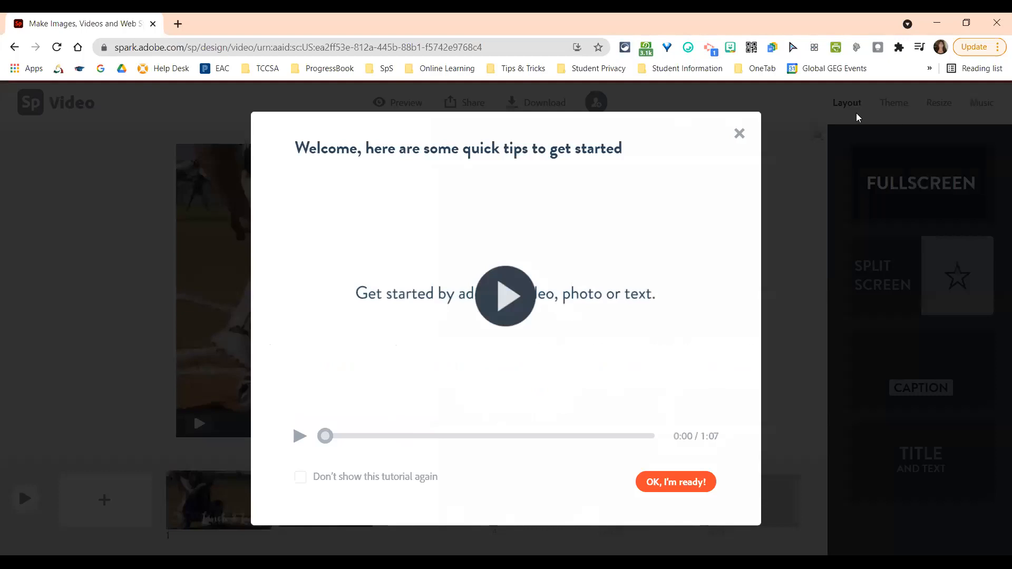
{"action": "left_click", "coordinate": [740, 133]}
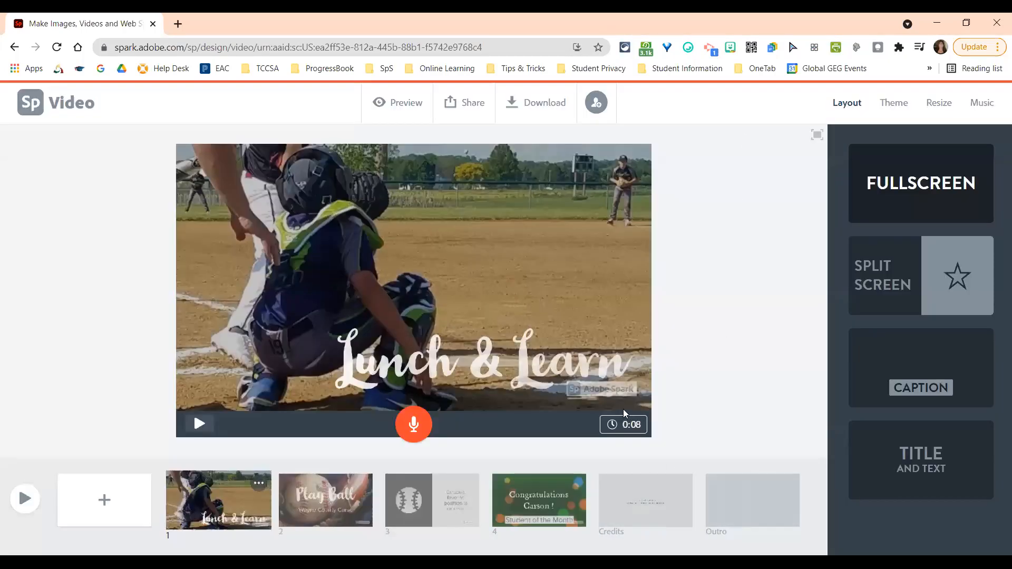
{"action": "left_click", "coordinate": [651, 484]}
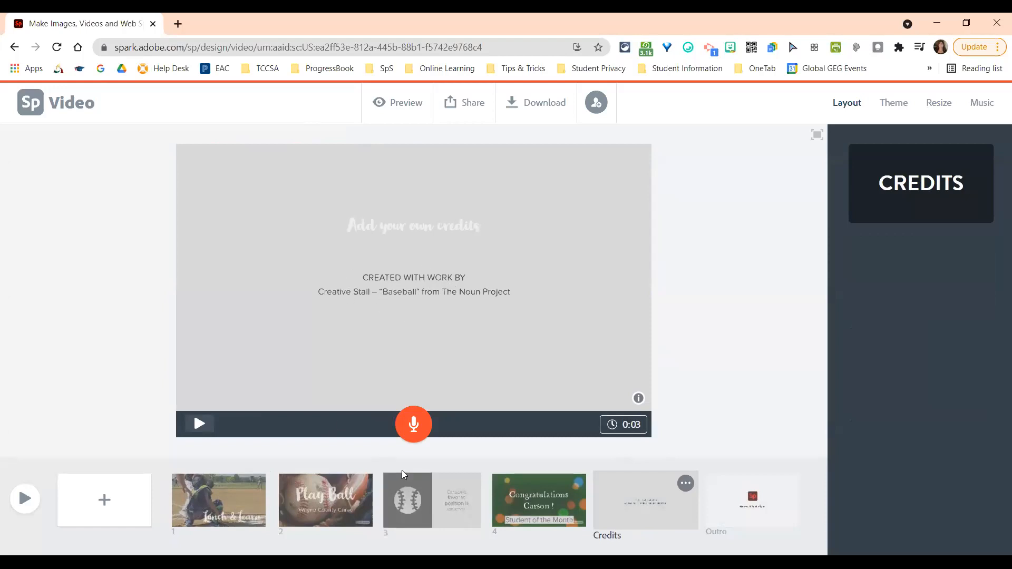
{"action": "left_click", "coordinate": [403, 230]}
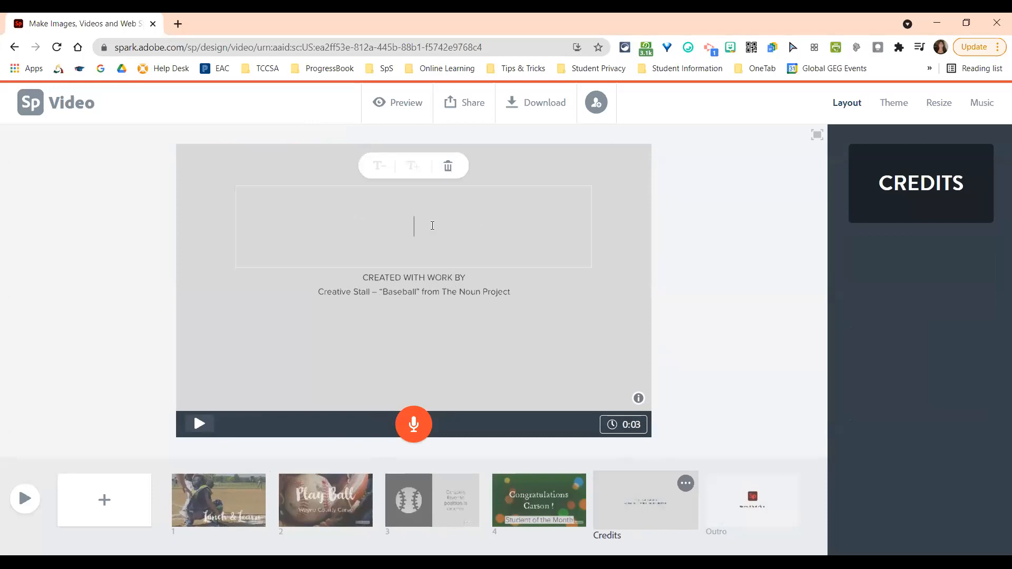
{"action": "type", "text": "Put together by "}
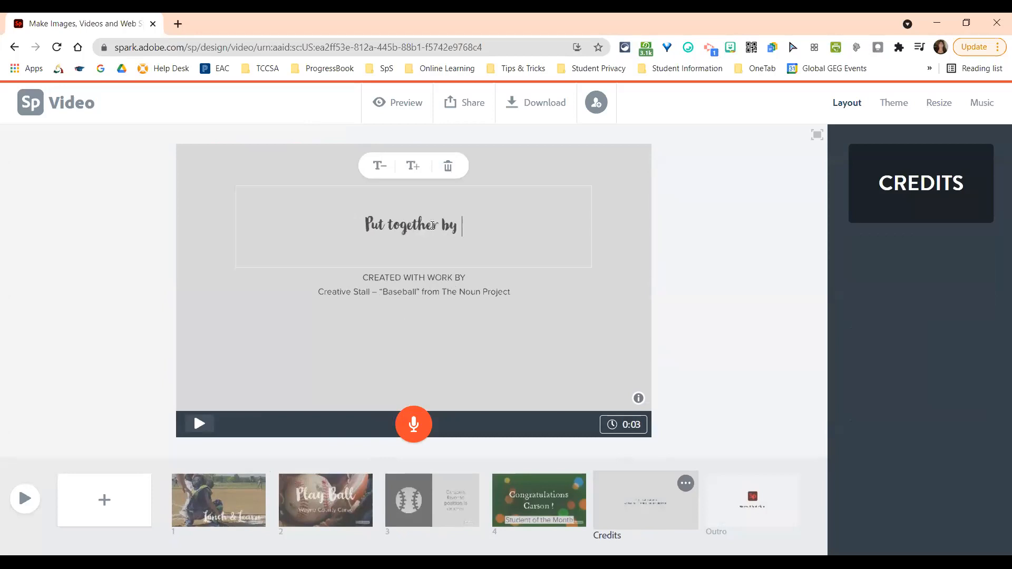
{"action": "type", "text": "the 3"}
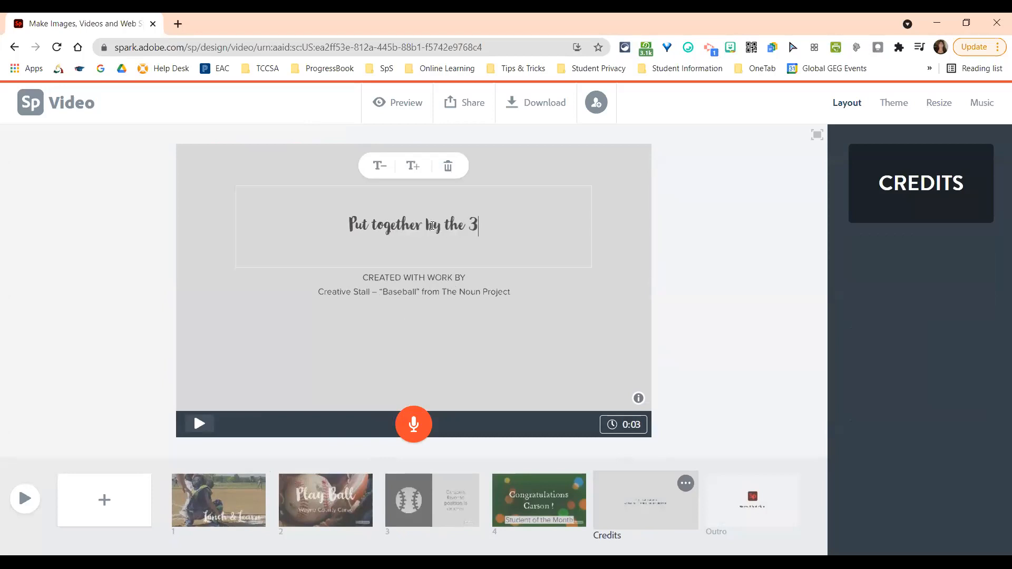
{"action": "type", "text": "rd grade "}
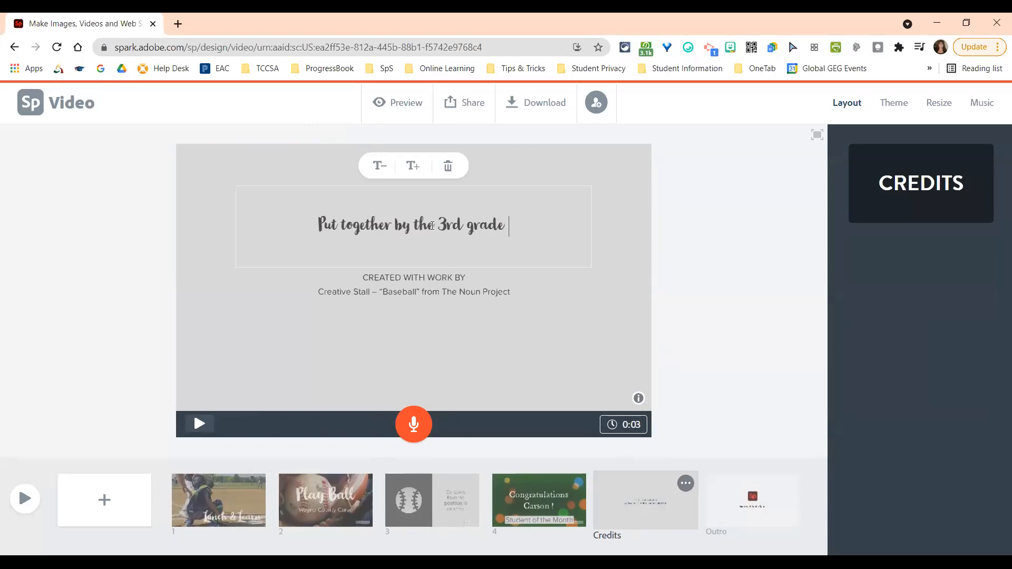
{"action": "type", "text": "class"}
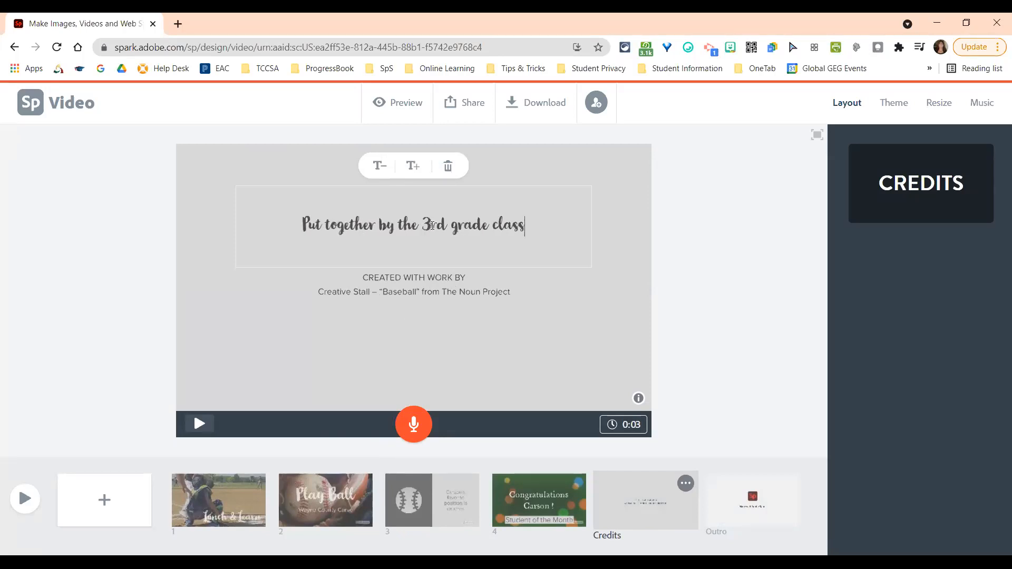
Step: Add a line below the Noun Project attribution on the Credits slide thanking the student by first name "for keeping 'mom' entertained."
{"action": "left_click", "coordinate": [467, 293]}
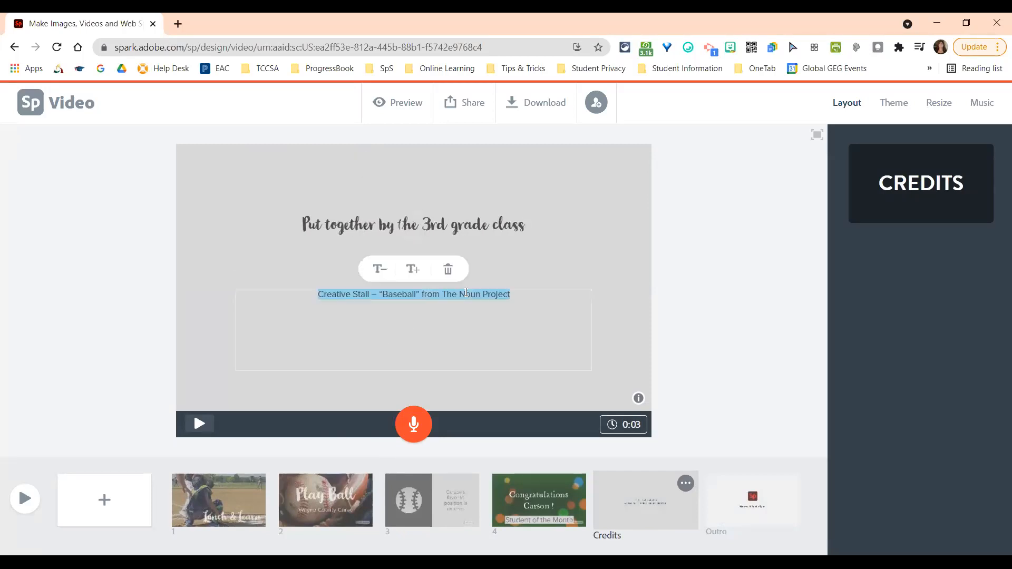
{"action": "left_click", "coordinate": [522, 293]}
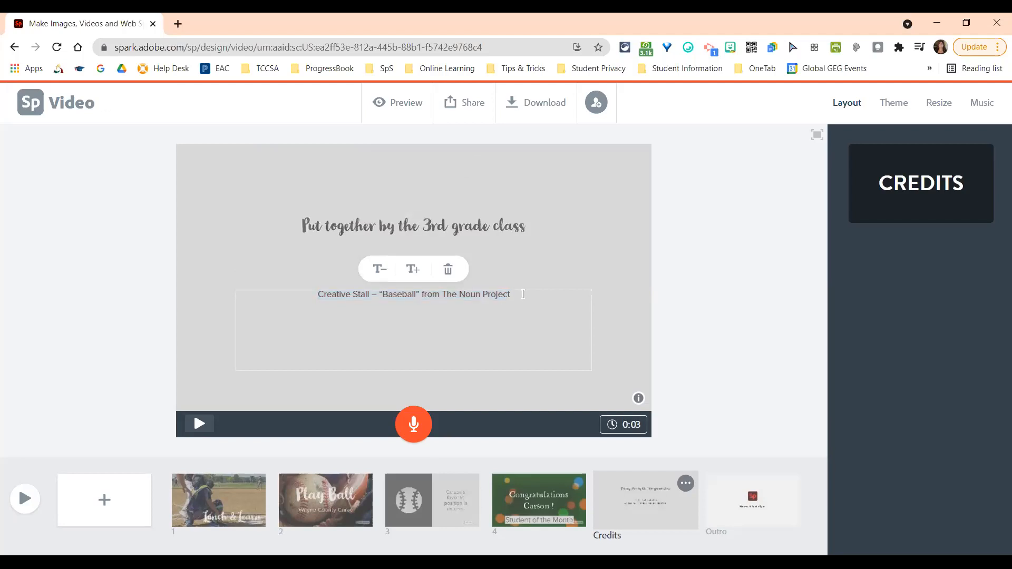
{"action": "key", "text": "Return"}
{"action": "type", "text": "Thanks to Carson for keeping m"}
{"action": "type", "text": "'mom"}
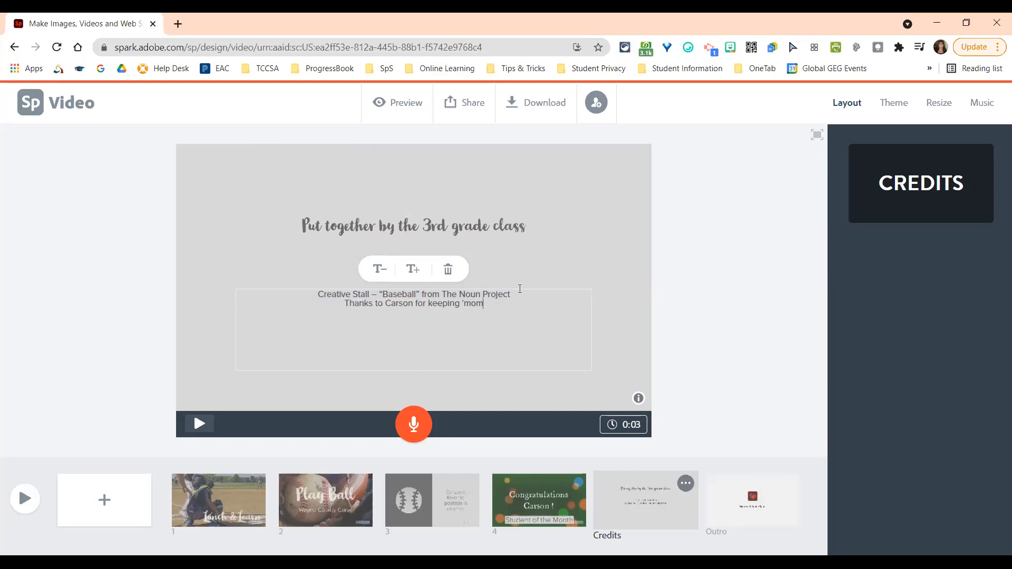
{"action": "type", "text": "' entertained."}
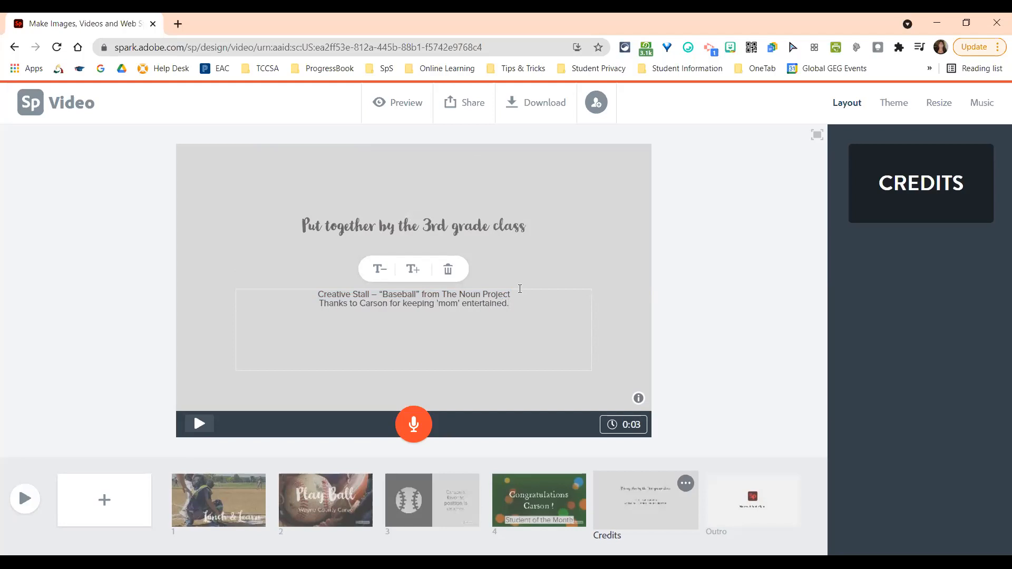
Step: View the Outro slide and its options, then preview the whole video, skipping ahead partway, and close the preview
{"action": "left_click", "coordinate": [754, 516]}
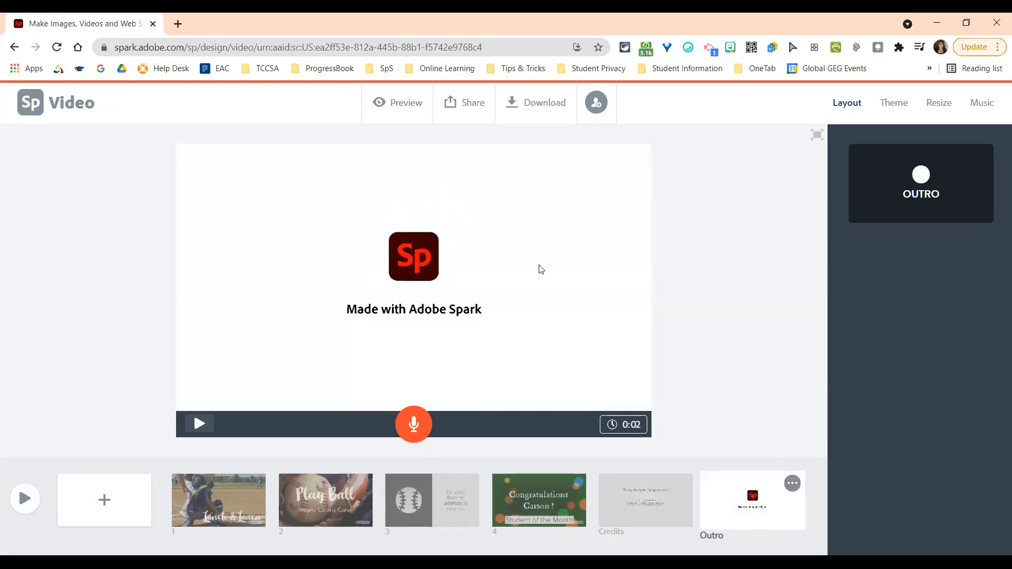
{"action": "left_click", "coordinate": [794, 487]}
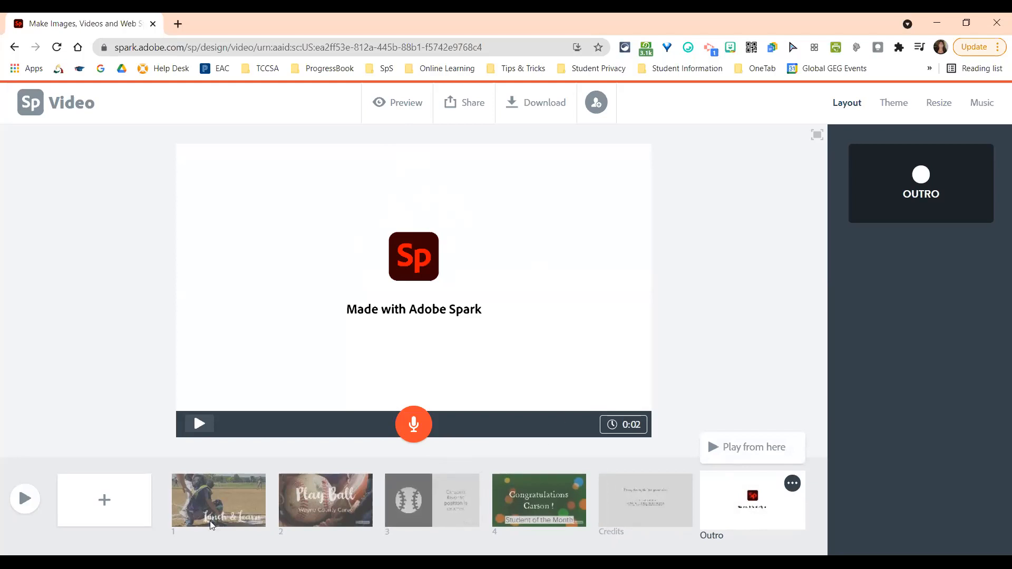
{"action": "left_click", "coordinate": [401, 104]}
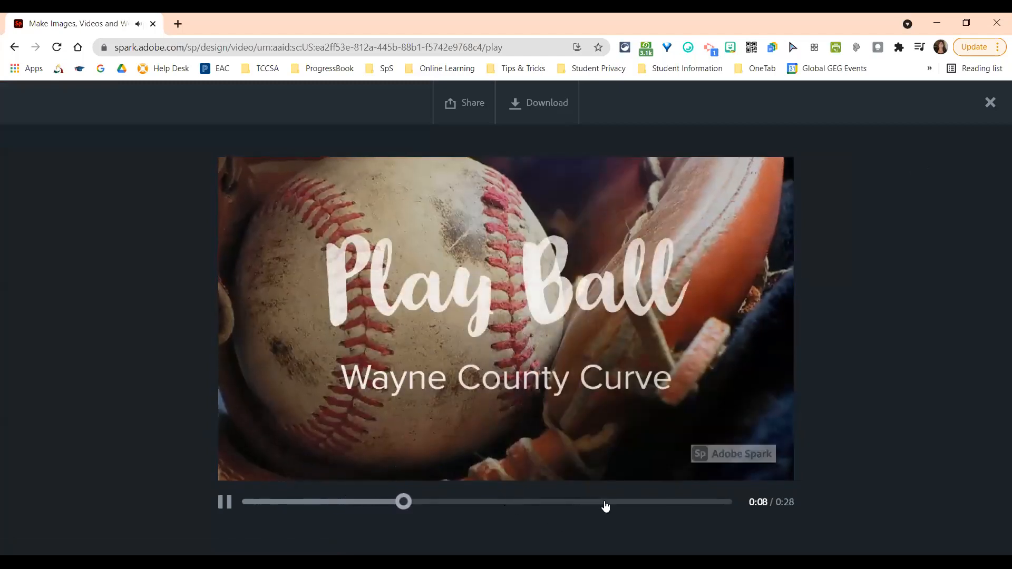
{"action": "left_click", "coordinate": [606, 503]}
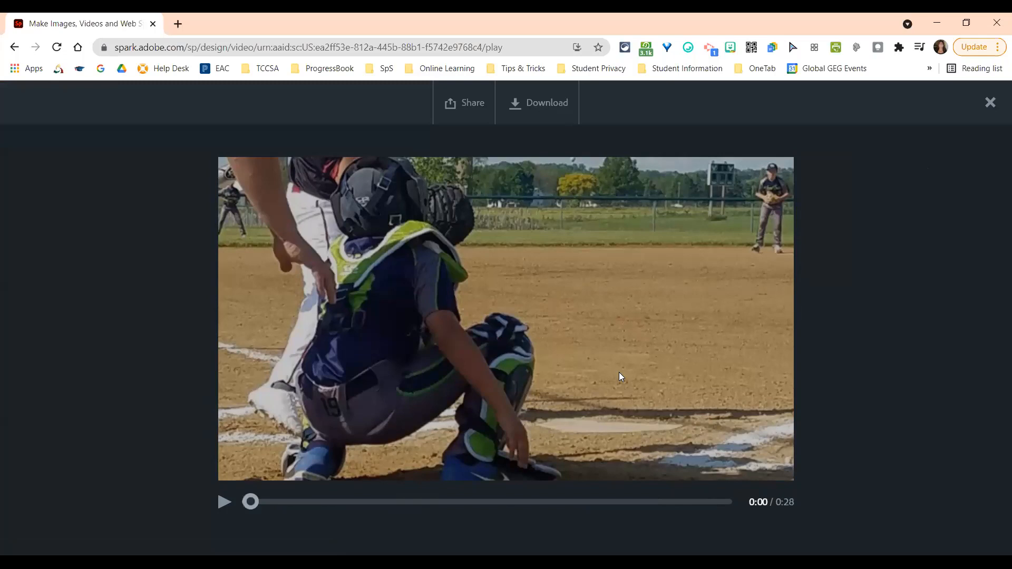
{"action": "left_click", "coordinate": [990, 102]}
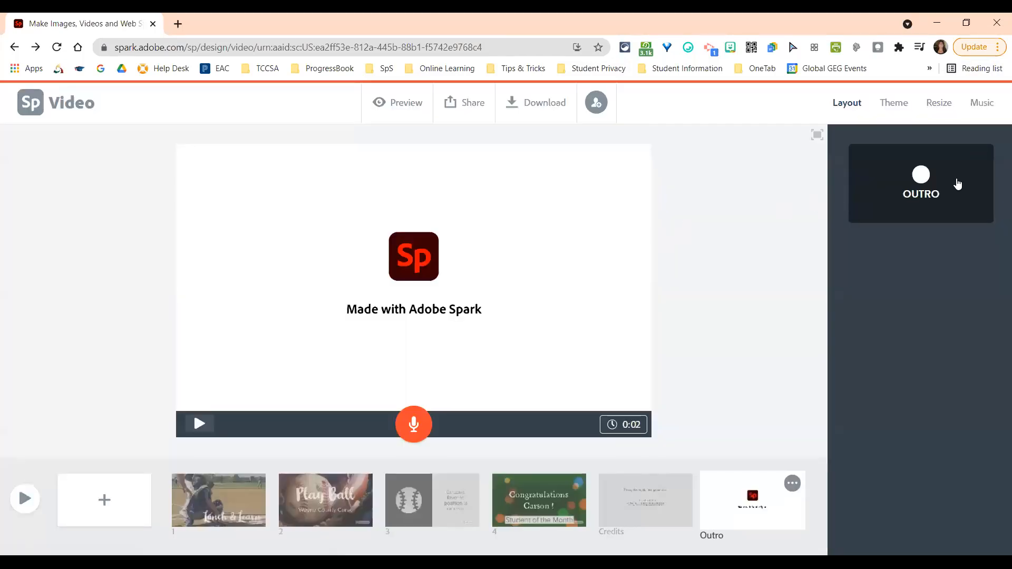
Step: Browse the background music list and audition the Happy tracks "Highway", "Across the Bridge" and "Travelling Buddies"
{"action": "left_click", "coordinate": [993, 106]}
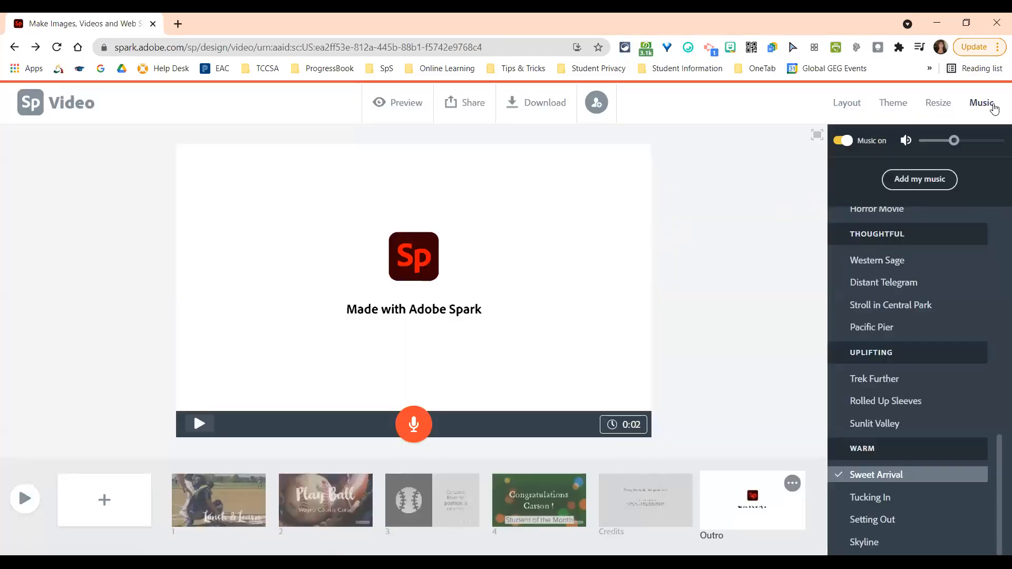
{"action": "scroll", "coordinate": [858, 334], "scroll_direction": "up", "scroll_amount": 10}
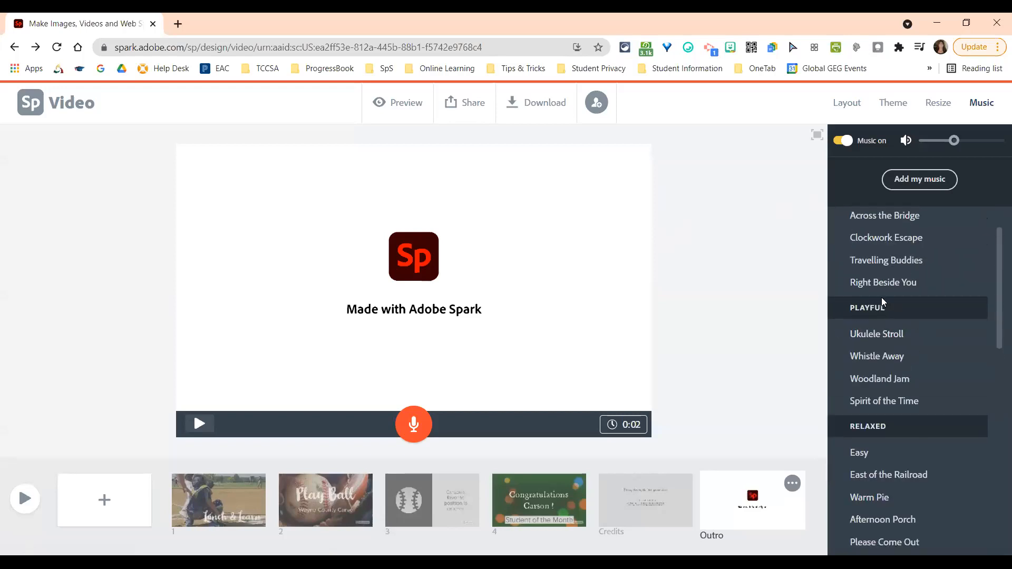
{"action": "scroll", "coordinate": [882, 302], "scroll_direction": "up", "scroll_amount": 2}
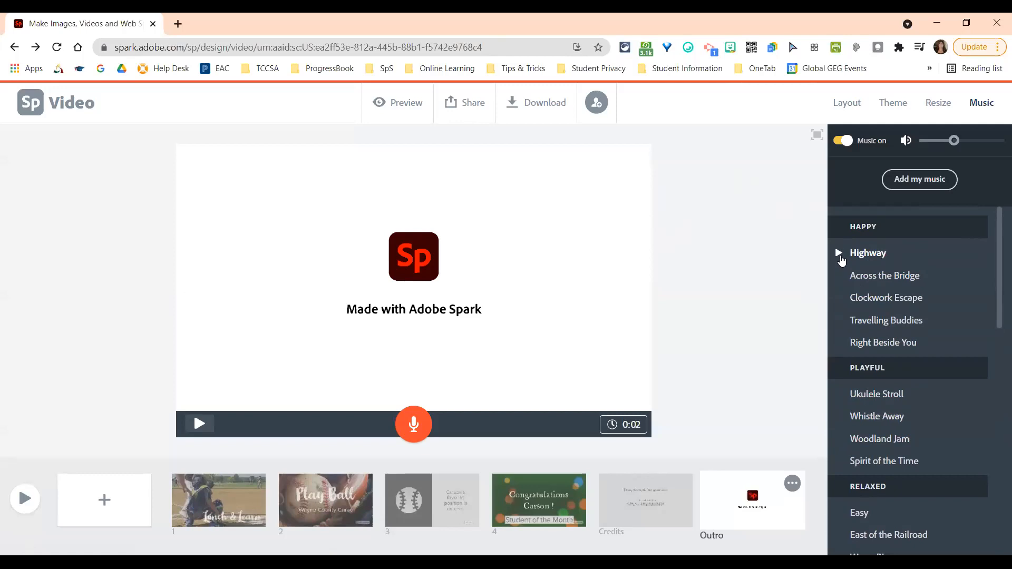
{"action": "left_click", "coordinate": [838, 254]}
{"action": "scroll", "coordinate": [844, 261], "scroll_direction": "down", "scroll_amount": 6}
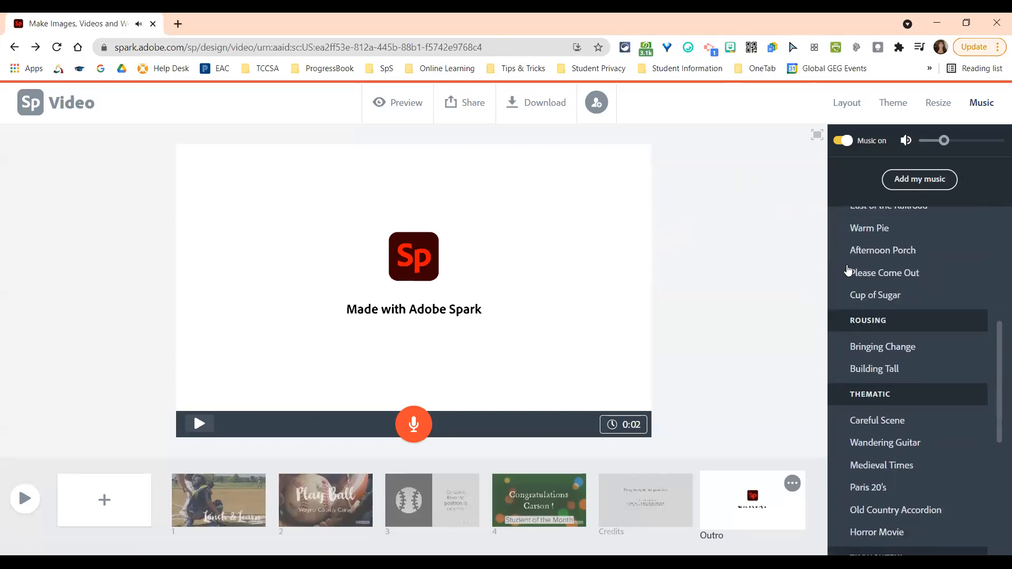
{"action": "scroll", "coordinate": [848, 270], "scroll_direction": "down", "scroll_amount": 5}
{"action": "scroll", "coordinate": [848, 527], "scroll_direction": "down", "scroll_amount": 1}
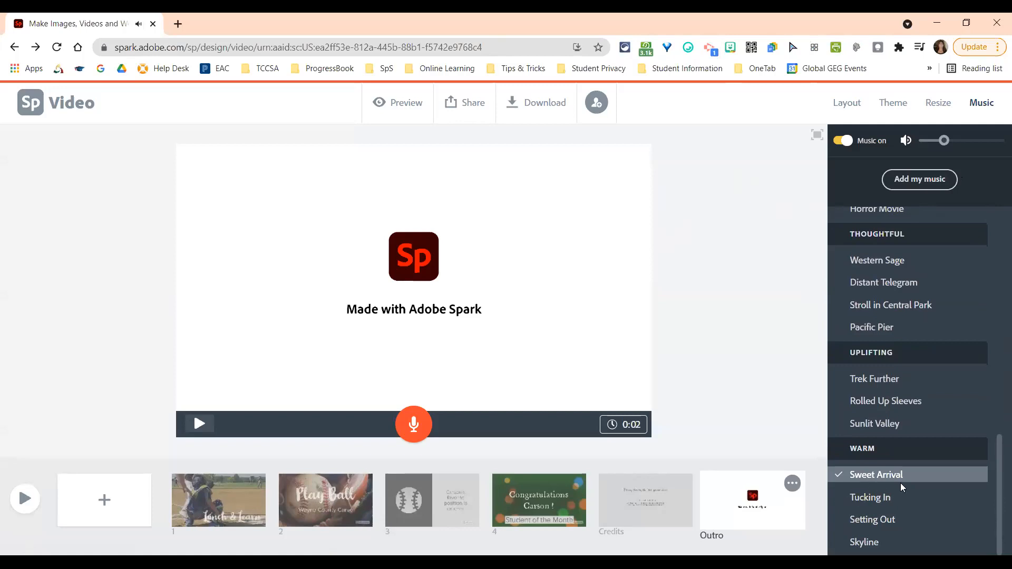
{"action": "scroll", "coordinate": [901, 488], "scroll_direction": "up", "scroll_amount": 6}
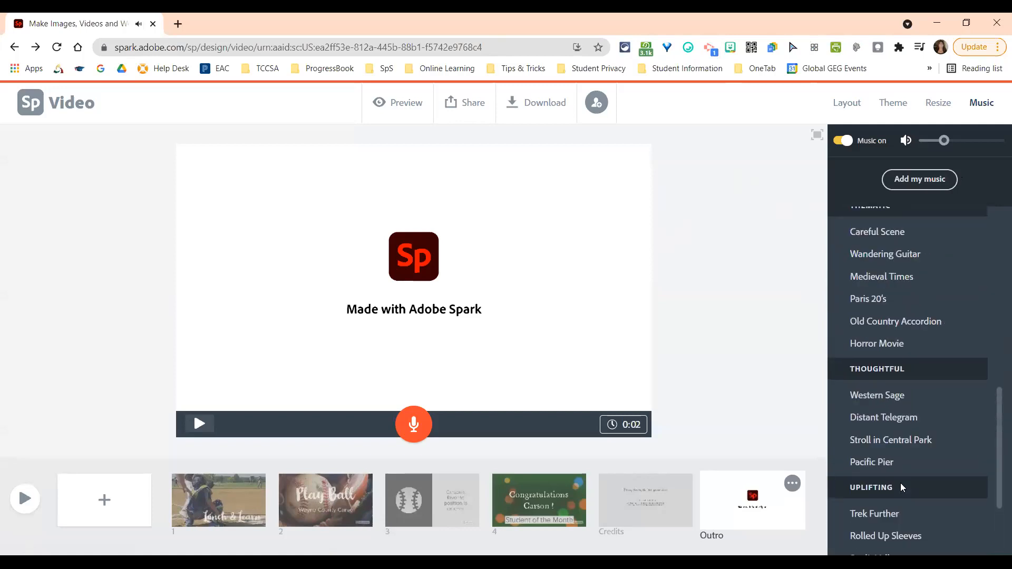
{"action": "scroll", "coordinate": [857, 484], "scroll_direction": "up", "scroll_amount": 6}
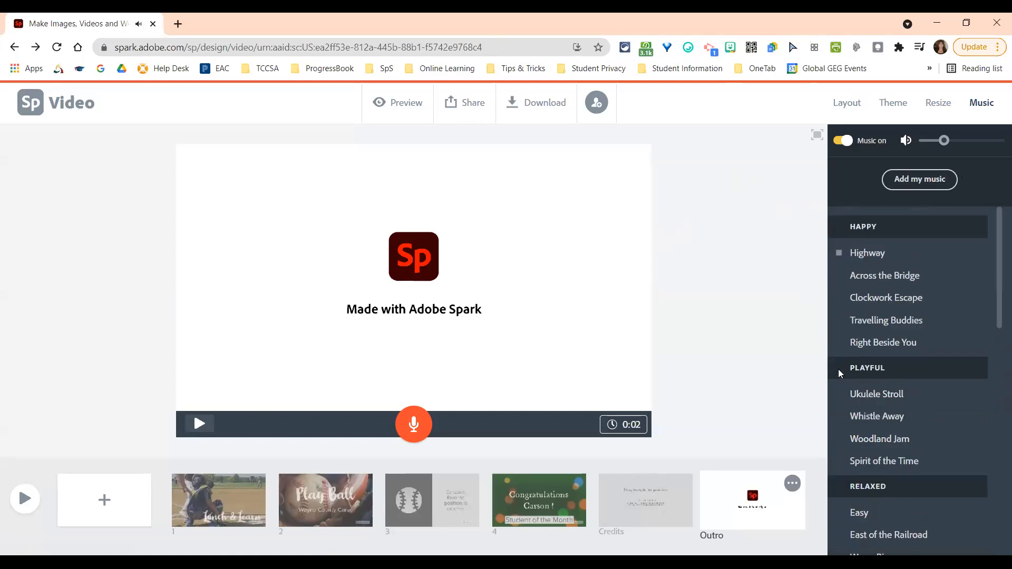
{"action": "left_click", "coordinate": [839, 277]}
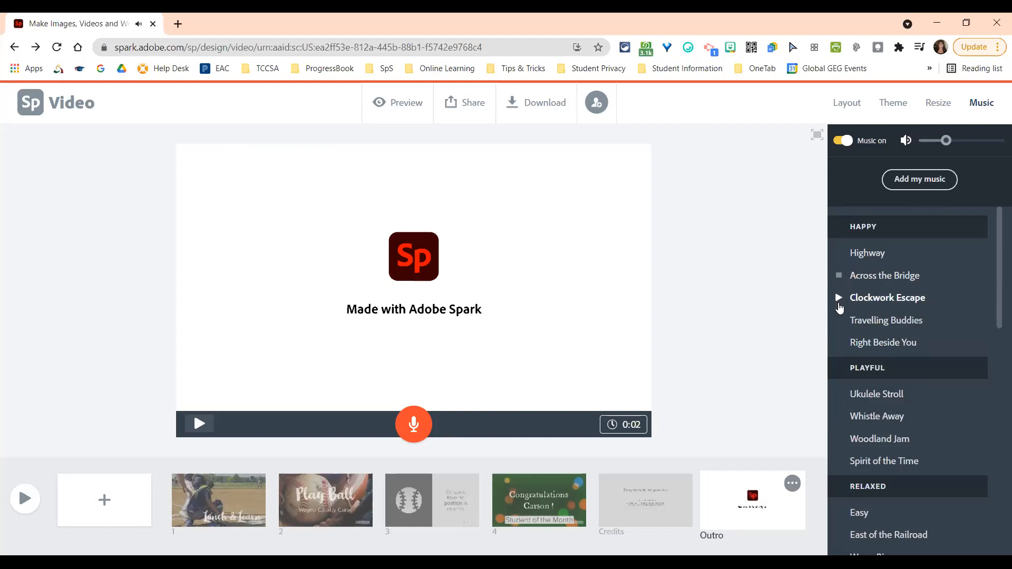
{"action": "left_click", "coordinate": [839, 321]}
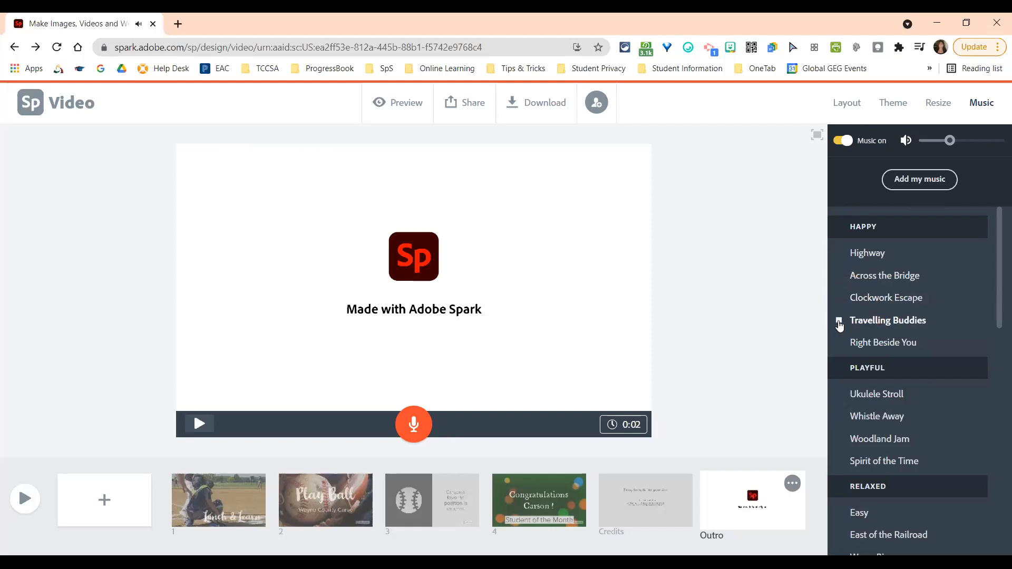
Step: Open the file chooser for adding your own music and close it without selecting a file
{"action": "left_click", "coordinate": [901, 180]}
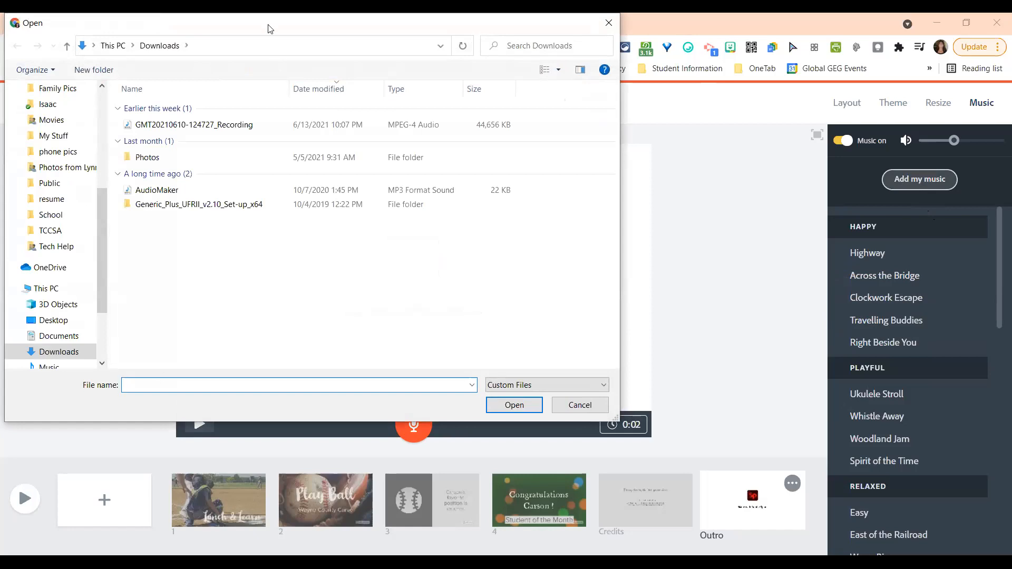
{"action": "left_click_drag", "start_coordinate": [272, 29], "coordinate": [290, 93]}
{"action": "left_click", "coordinate": [629, 87]}
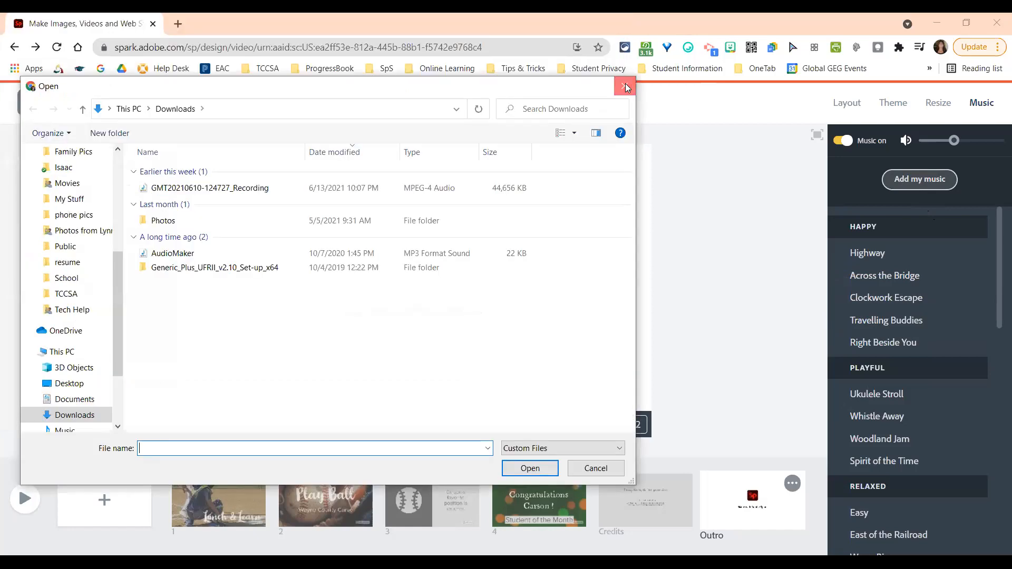
Step: Set "Travelling Buddies" as the video's background music and look through the other tracks in the list
{"action": "left_click", "coordinate": [884, 321]}
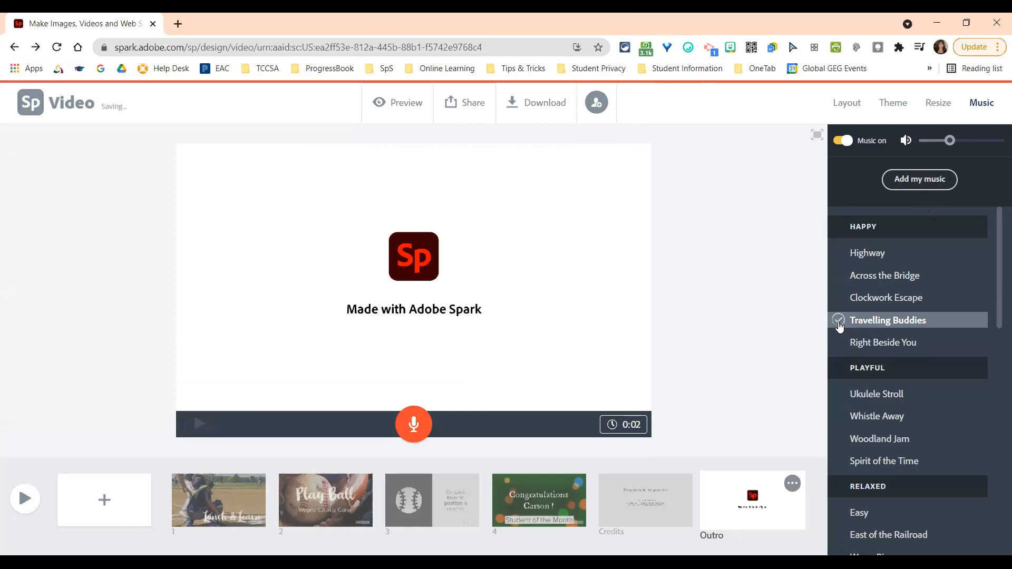
{"action": "scroll", "coordinate": [854, 357], "scroll_direction": "down", "scroll_amount": 4}
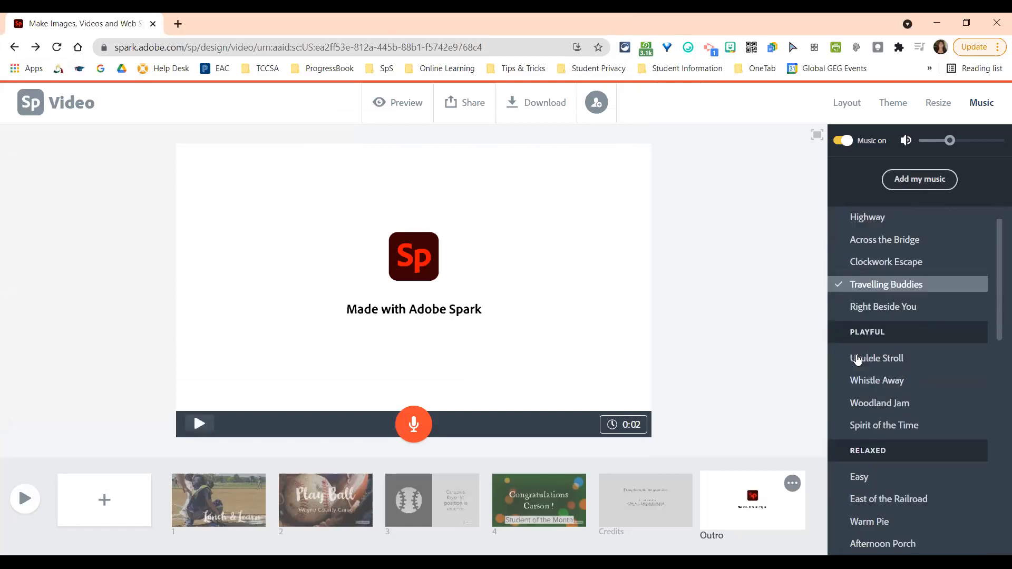
{"action": "scroll", "coordinate": [869, 457], "scroll_direction": "down", "scroll_amount": 5}
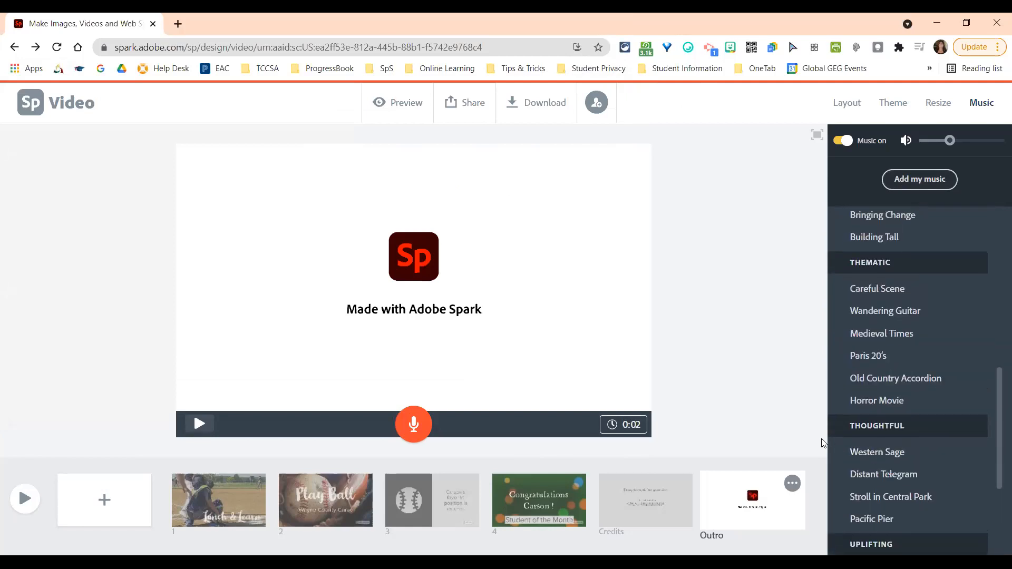
{"action": "scroll", "coordinate": [881, 396], "scroll_direction": "up", "scroll_amount": 2}
{"action": "scroll", "coordinate": [883, 392], "scroll_direction": "down", "scroll_amount": 6}
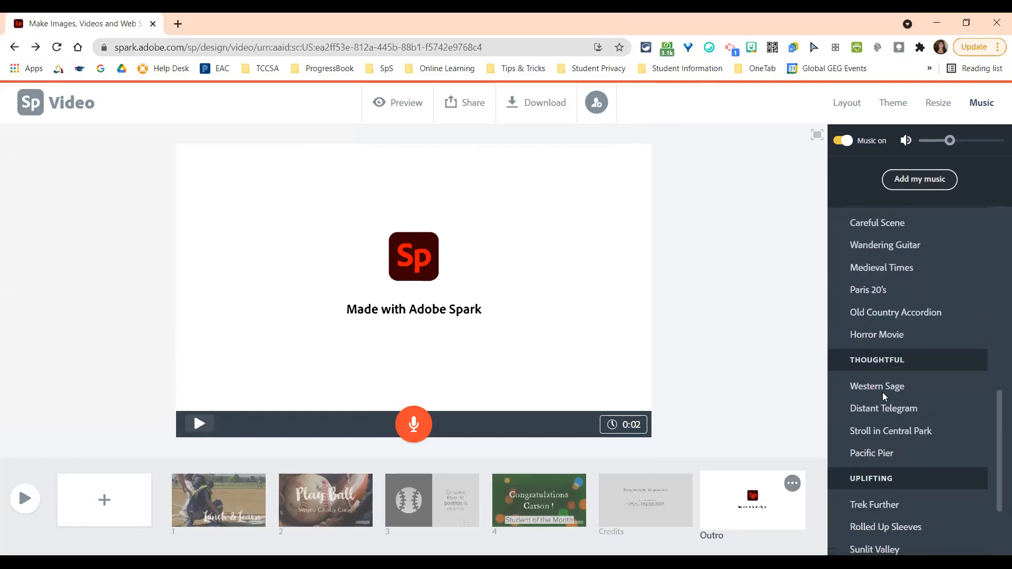
{"action": "scroll", "coordinate": [890, 448], "scroll_direction": "up", "scroll_amount": 14}
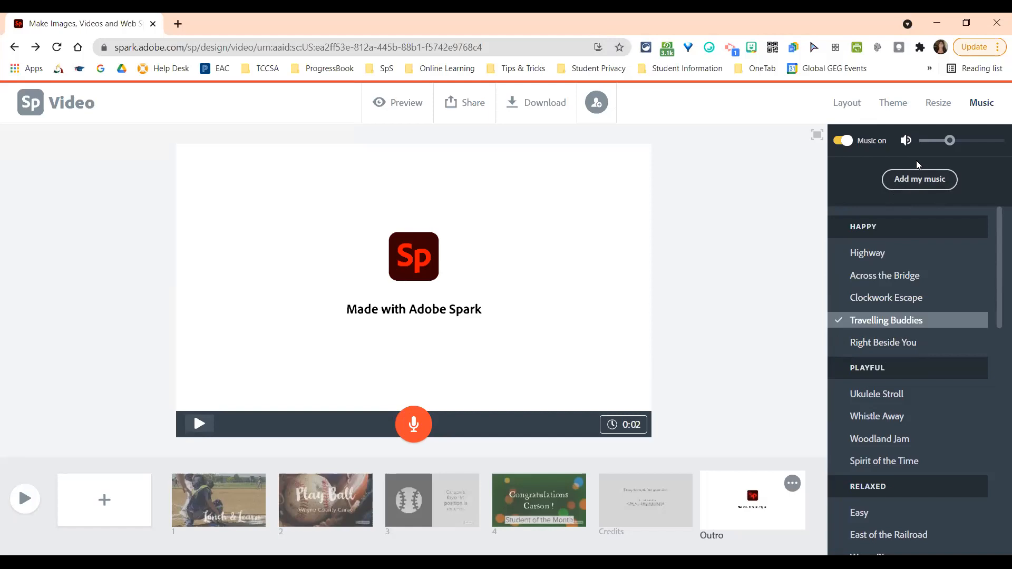
Step: Open and cancel the file chooser for your own music, and switch the background music off and back on
{"action": "left_click", "coordinate": [919, 182]}
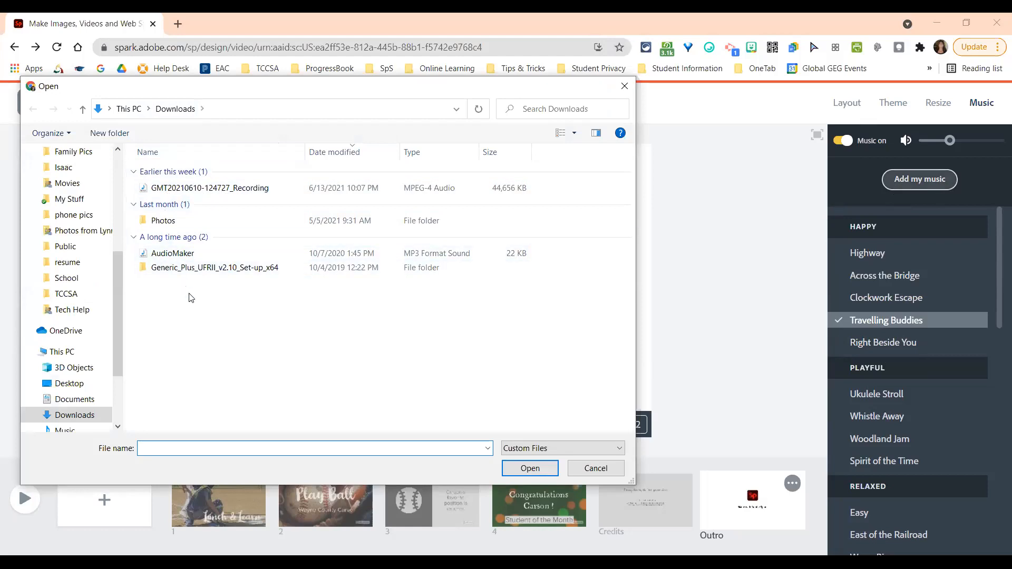
{"action": "left_click", "coordinate": [625, 85]}
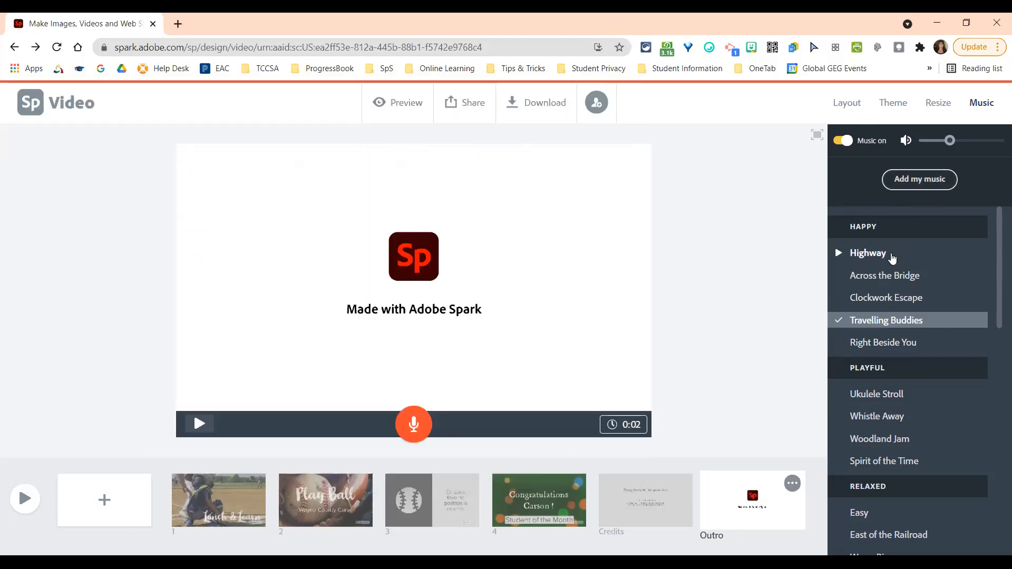
{"action": "left_click", "coordinate": [841, 140]}
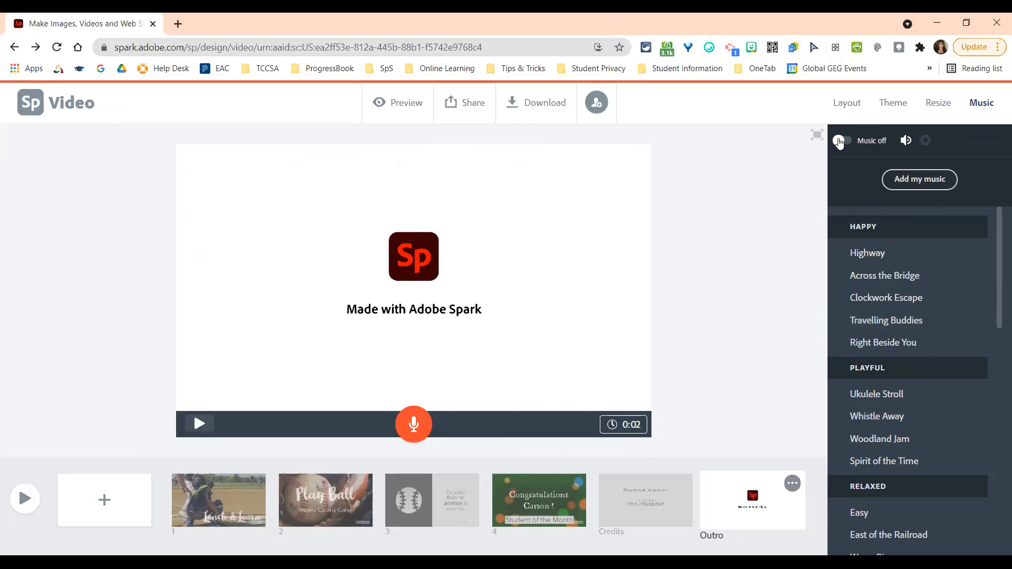
{"action": "left_click", "coordinate": [842, 141]}
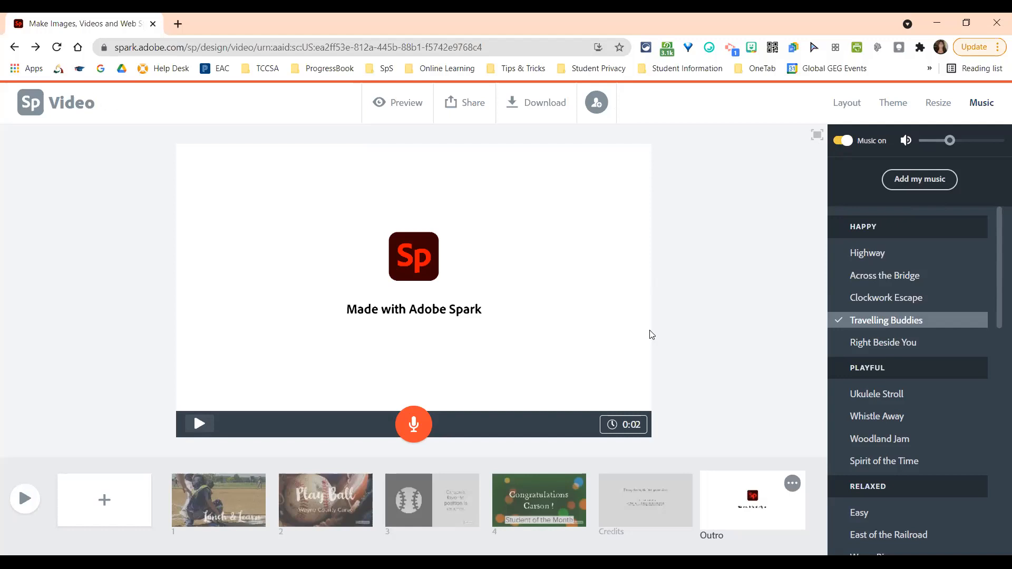
Step: Select the first slide, preview the video with its new music, and close the preview
{"action": "left_click", "coordinate": [735, 39]}
{"action": "left_click", "coordinate": [221, 508]}
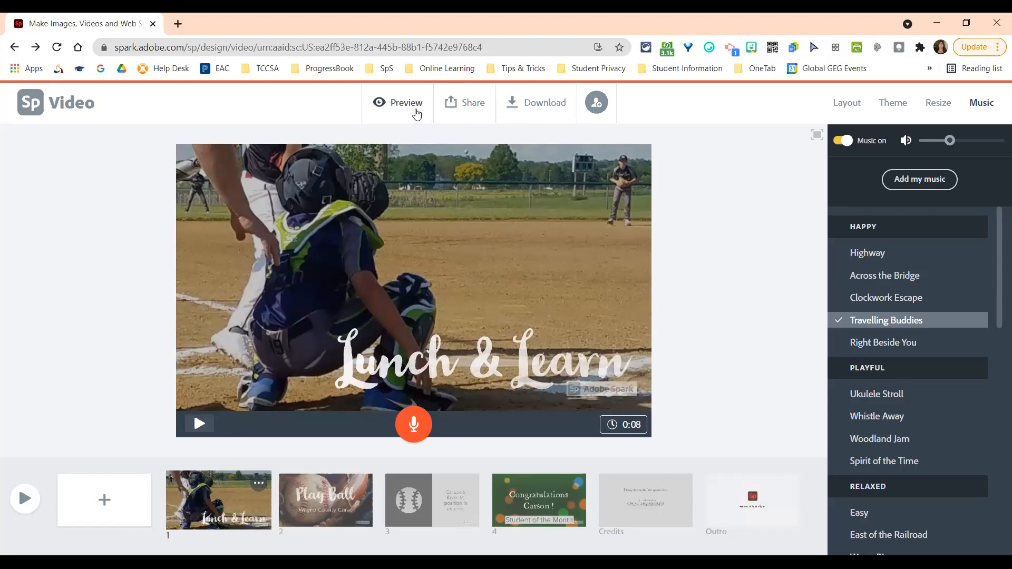
{"action": "left_click", "coordinate": [416, 109]}
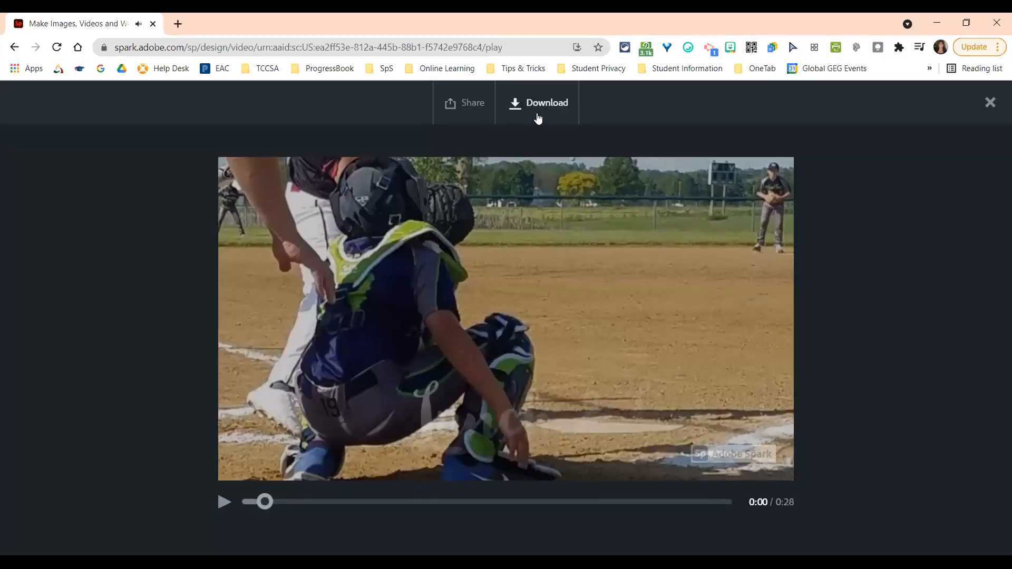
{"action": "left_click", "coordinate": [991, 103]}
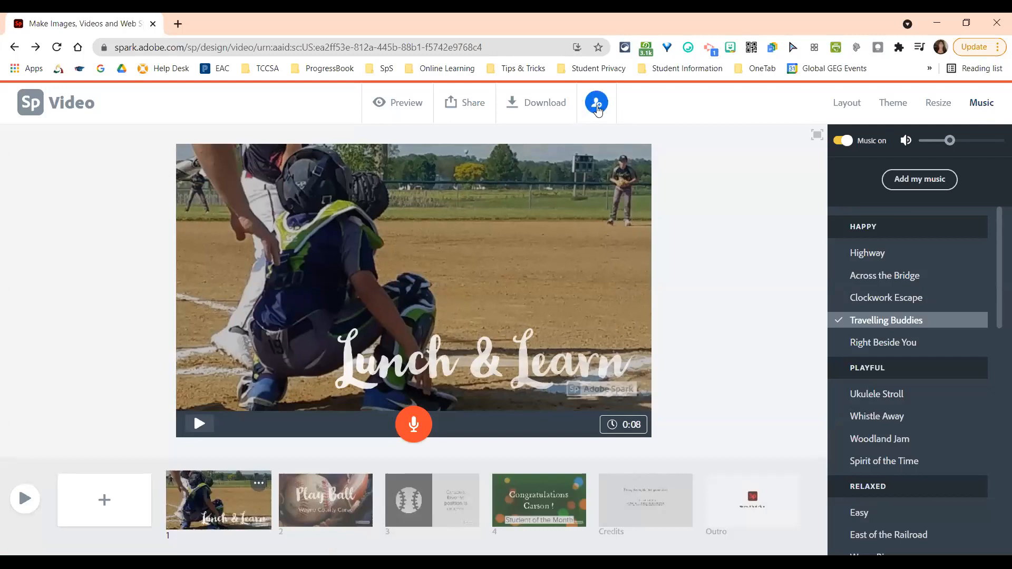
Step: Start an invitation for a collaborator to edit "Lunch & Learn", and close it without sending
{"action": "left_click", "coordinate": [597, 107]}
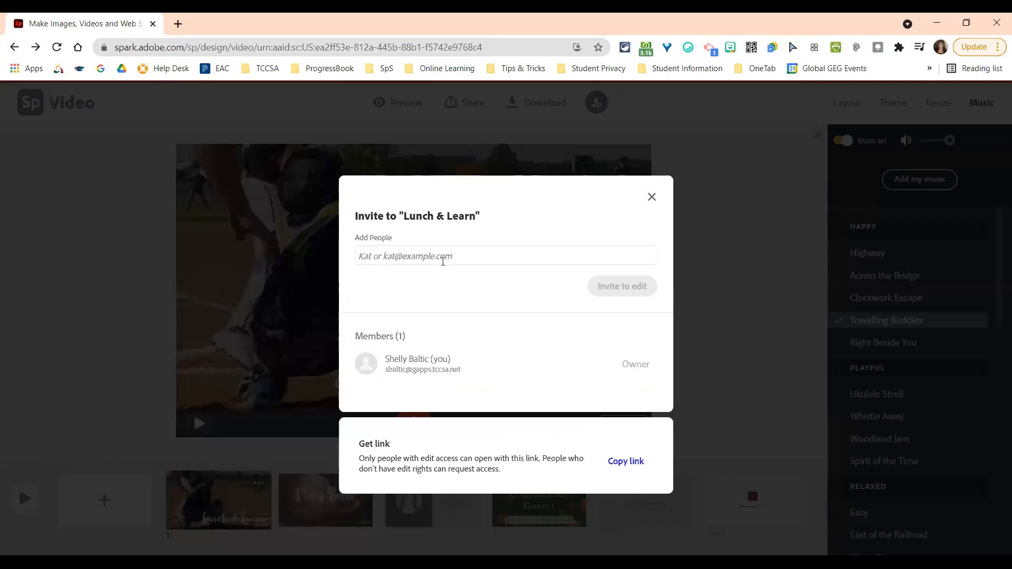
{"action": "left_click", "coordinate": [443, 262]}
{"action": "type", "text": "n"}
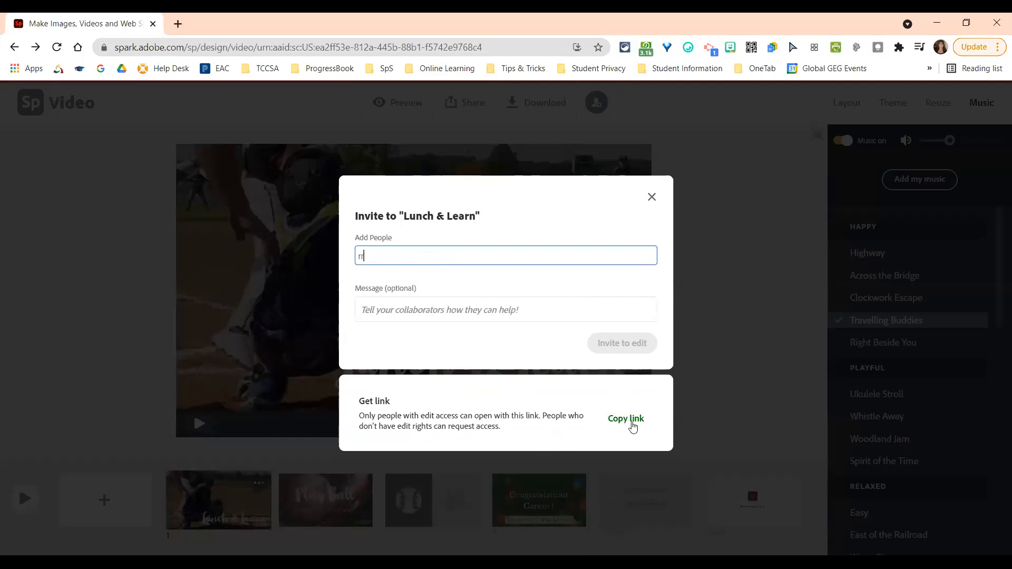
{"action": "type", "text": "r"}
{"action": "left_click", "coordinate": [652, 198]}
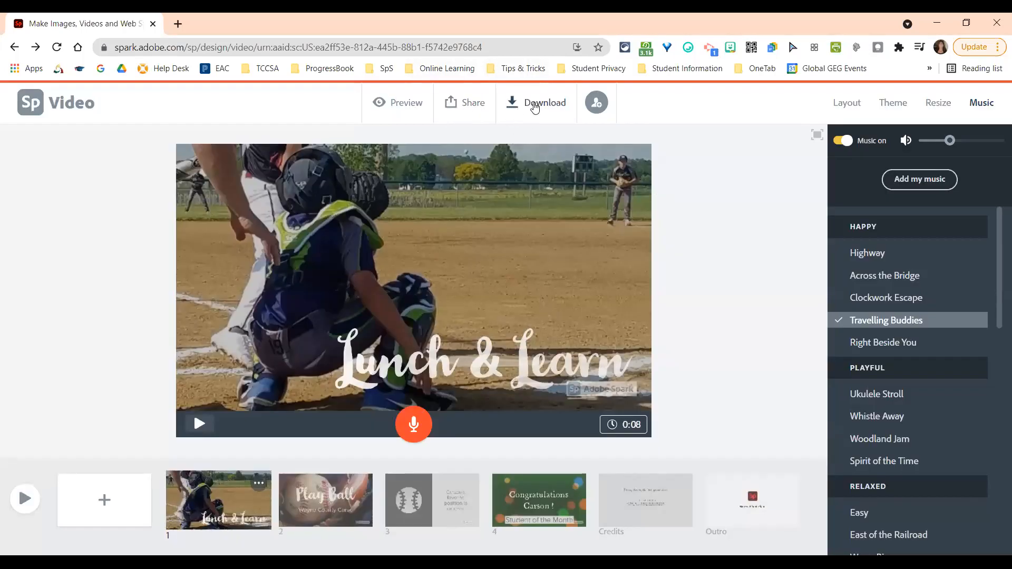
Step: Download the "Lunch & Learn" video as an MP4 file and open its publishing settings
{"action": "left_click", "coordinate": [532, 105]}
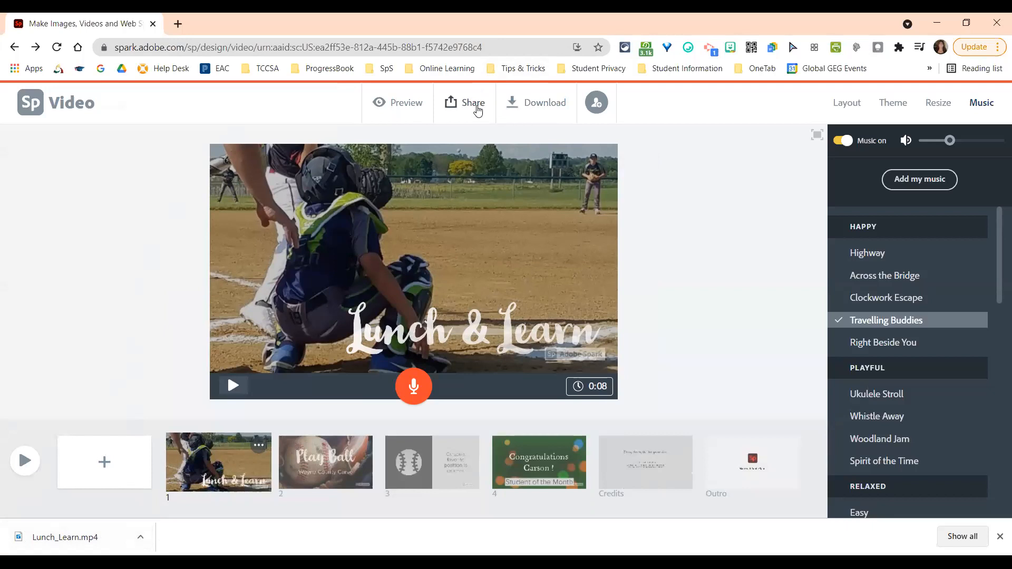
{"action": "left_click", "coordinate": [478, 110]}
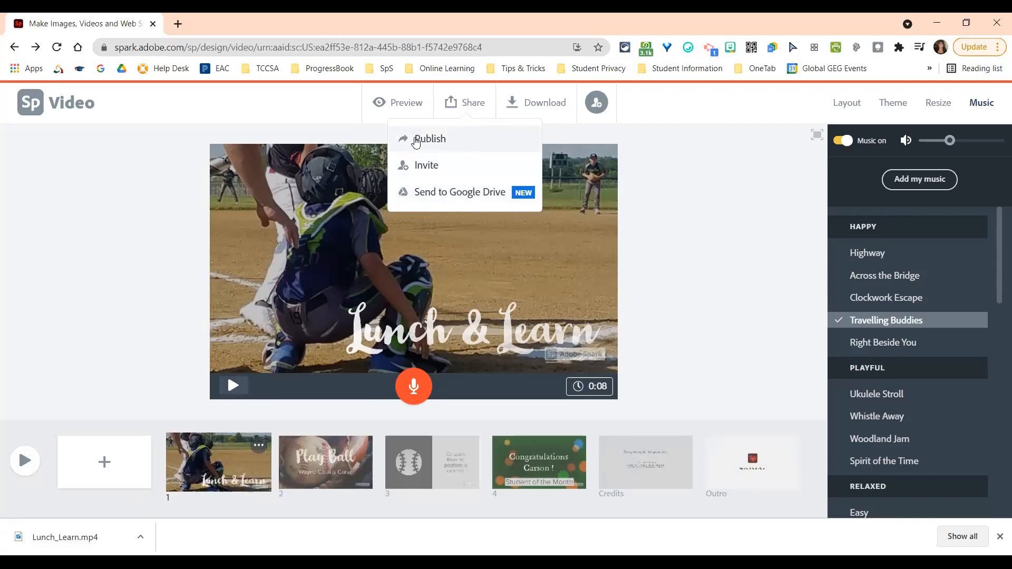
{"action": "left_click", "coordinate": [416, 139]}
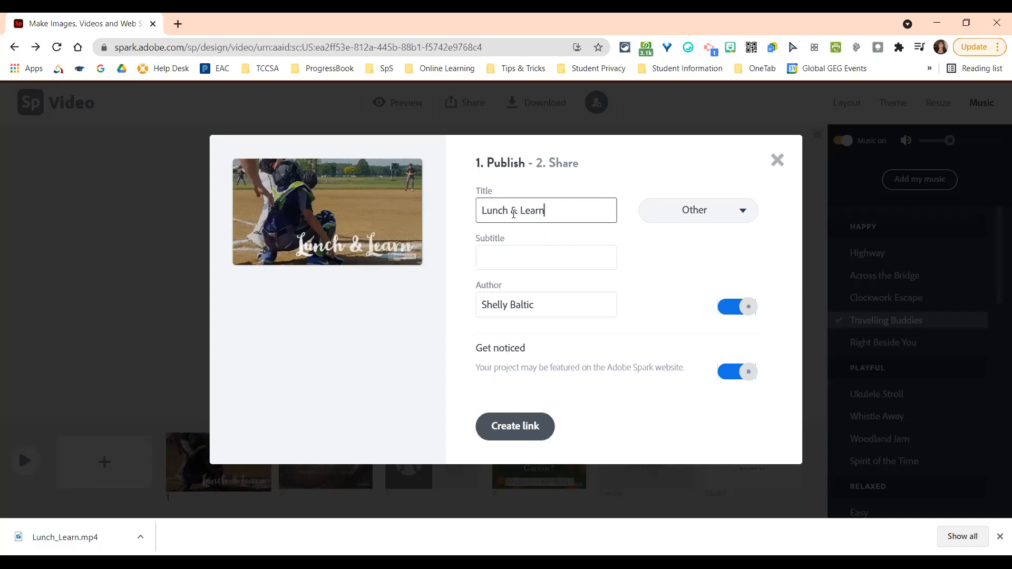
Step: Publish the video in the Sports category with "Get noticed" turned off, creating its shareable link
{"action": "left_click", "coordinate": [727, 211]}
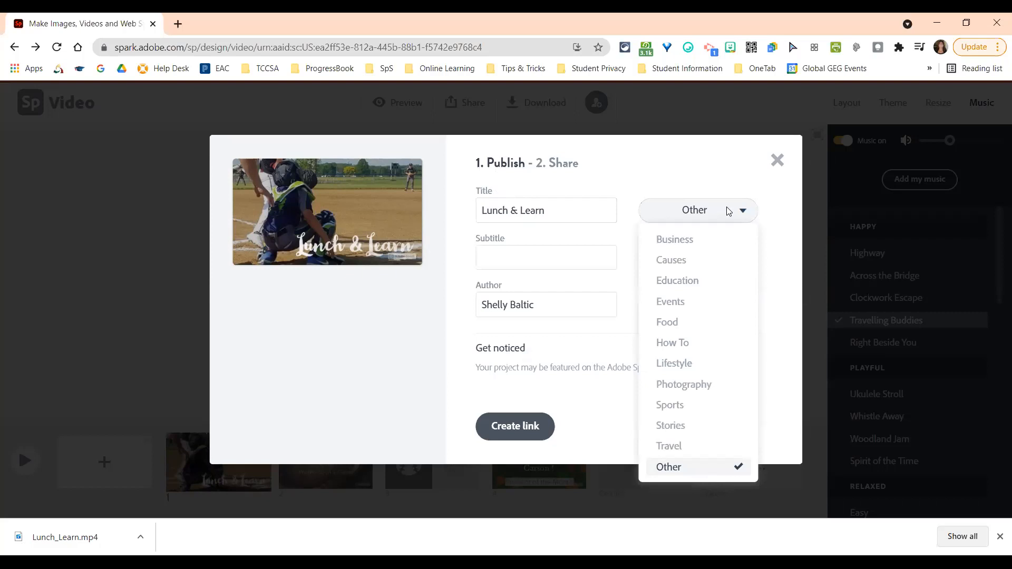
{"action": "left_click", "coordinate": [681, 411]}
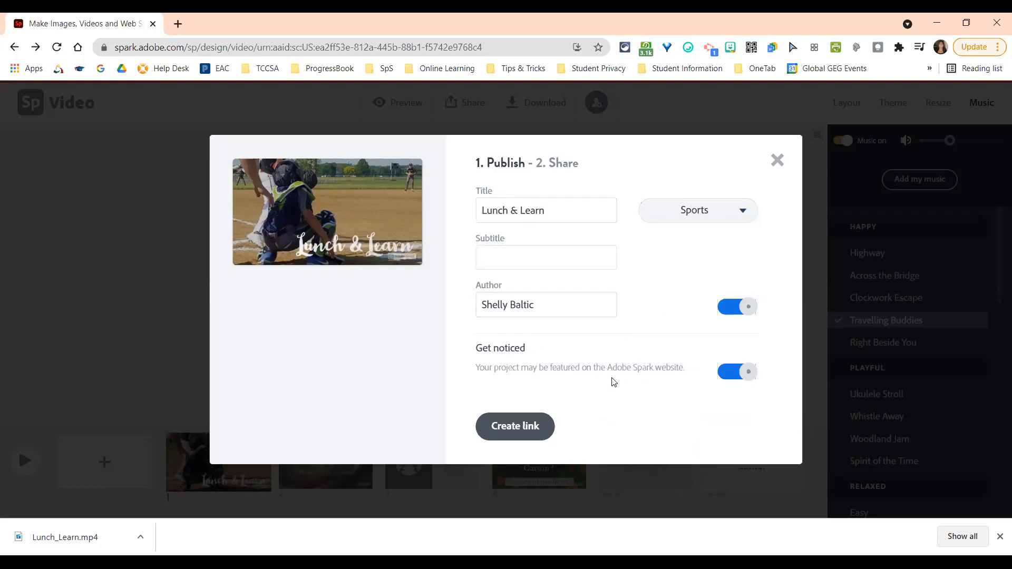
{"action": "left_click", "coordinate": [734, 375]}
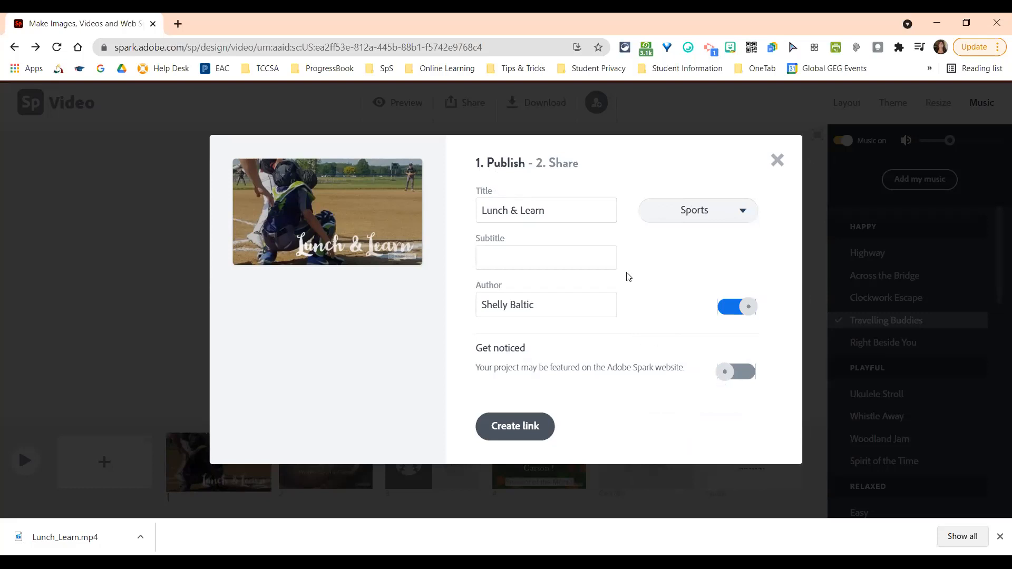
{"action": "left_click", "coordinate": [502, 259]}
{"action": "left_click", "coordinate": [496, 220]}
{"action": "left_click", "coordinate": [537, 433]}
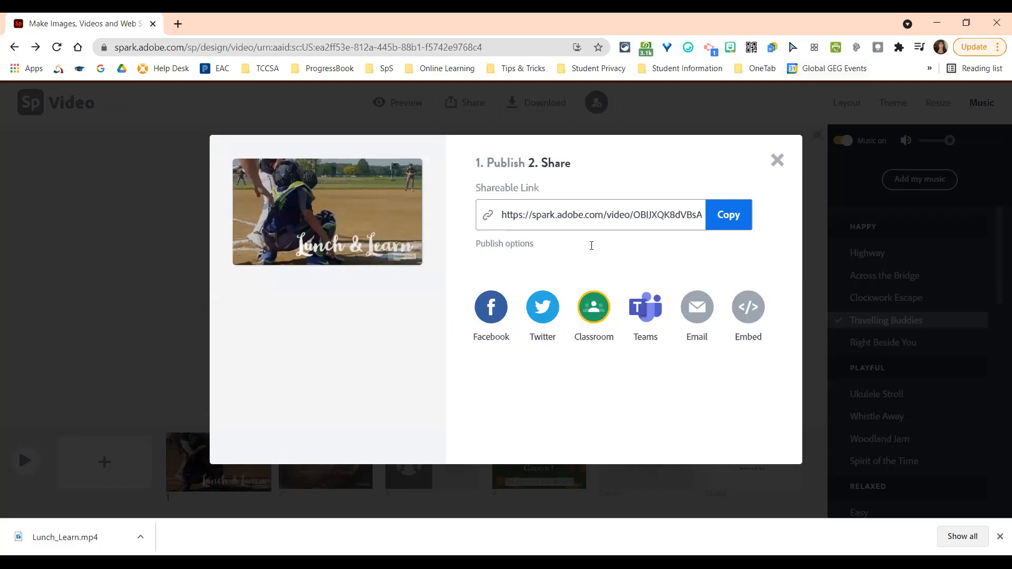
Step: Copy the video's shareable link and start a Google Classroom material for the video titled "Morning Announcement"
{"action": "left_click", "coordinate": [585, 218]}
{"action": "left_click", "coordinate": [726, 211]}
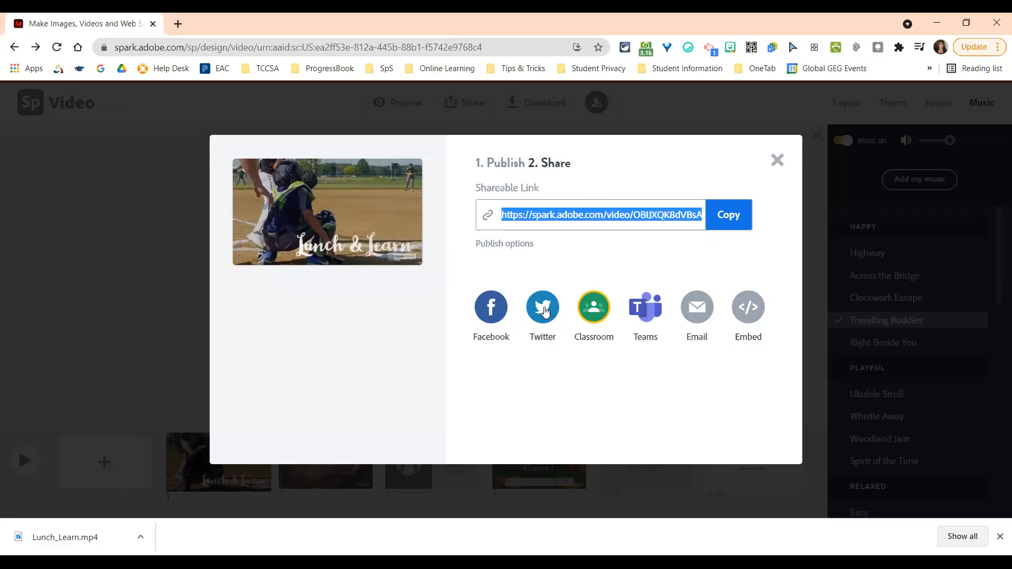
{"action": "left_click", "coordinate": [599, 315]}
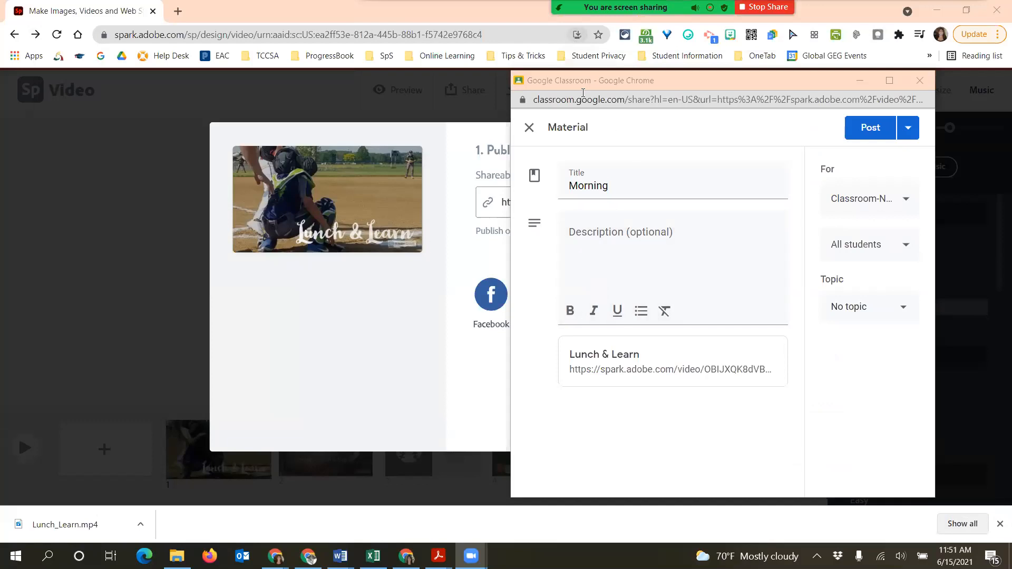
{"action": "left_click", "coordinate": [581, 84]}
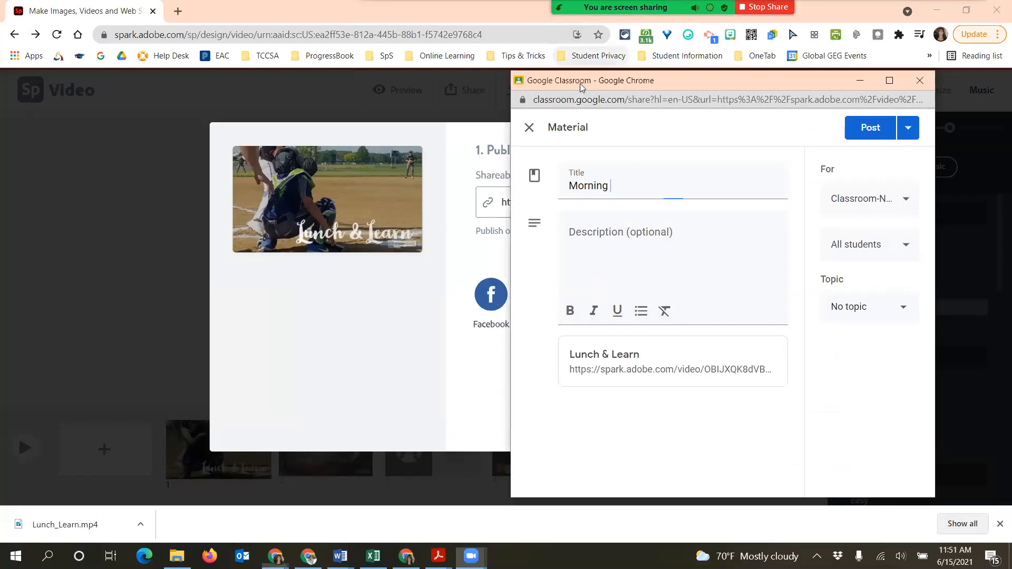
{"action": "left_click_drag", "start_coordinate": [581, 85], "coordinate": [529, 88]}
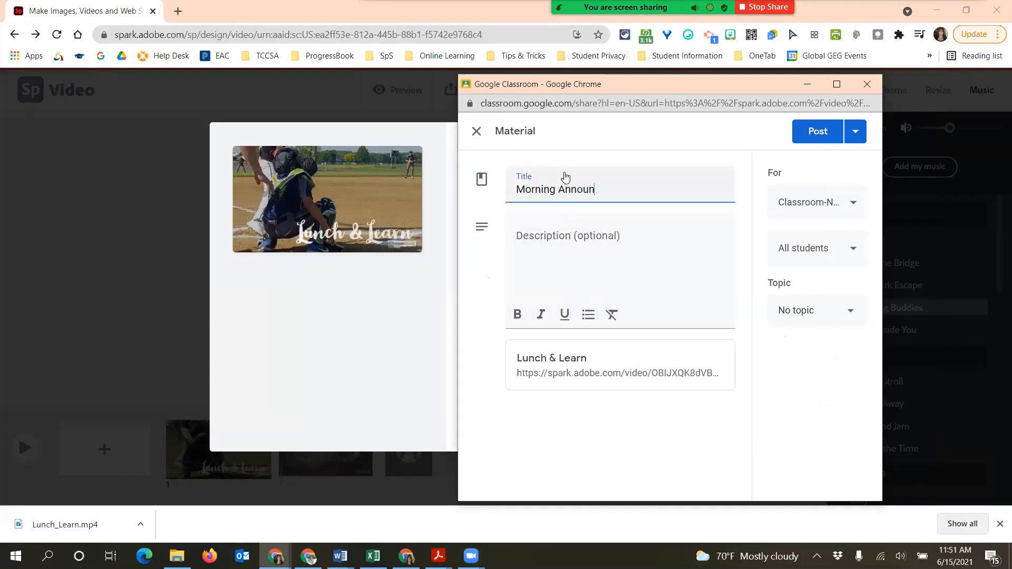
{"action": "type", "text": "Announcement"}
Step: Review the classes and students available for the material without changing the selection
{"action": "left_click", "coordinate": [797, 208]}
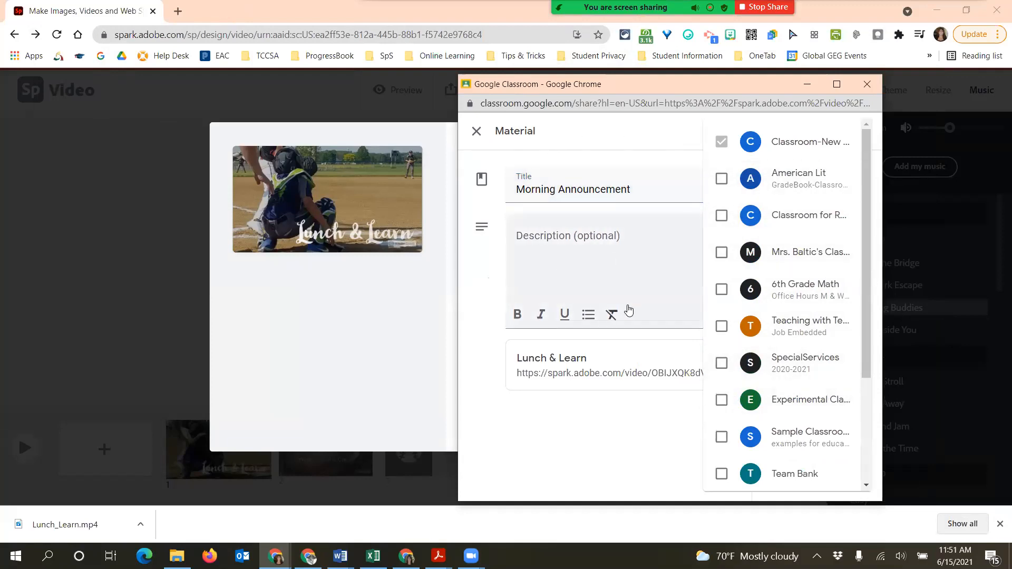
{"action": "left_click", "coordinate": [652, 142]}
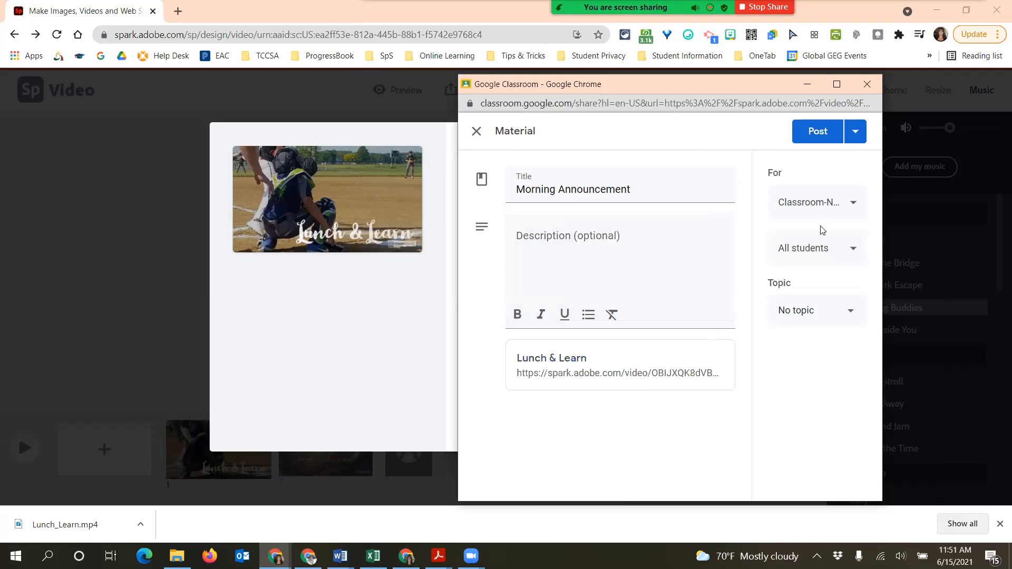
{"action": "left_click", "coordinate": [809, 259]}
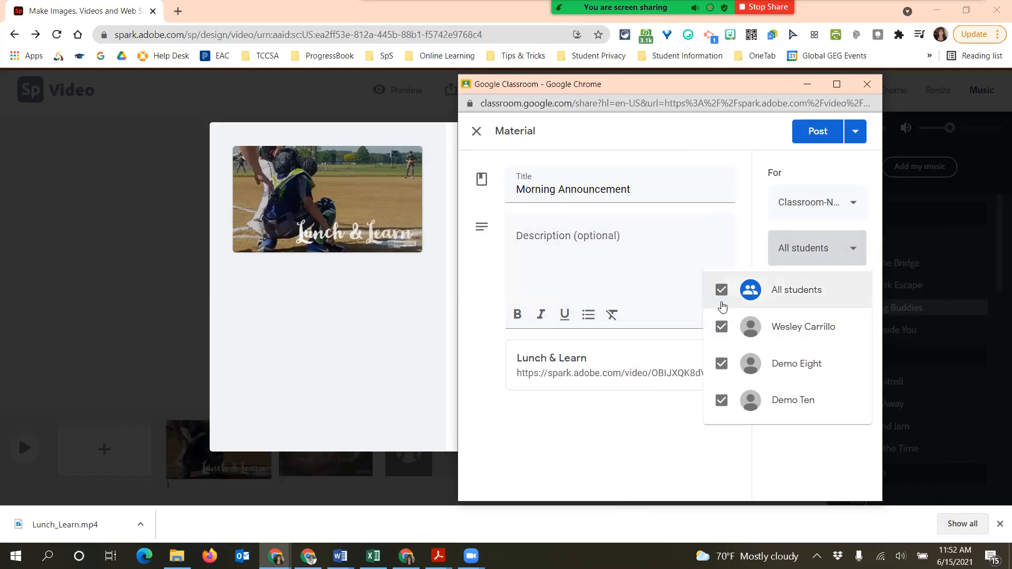
{"action": "left_click", "coordinate": [738, 175]}
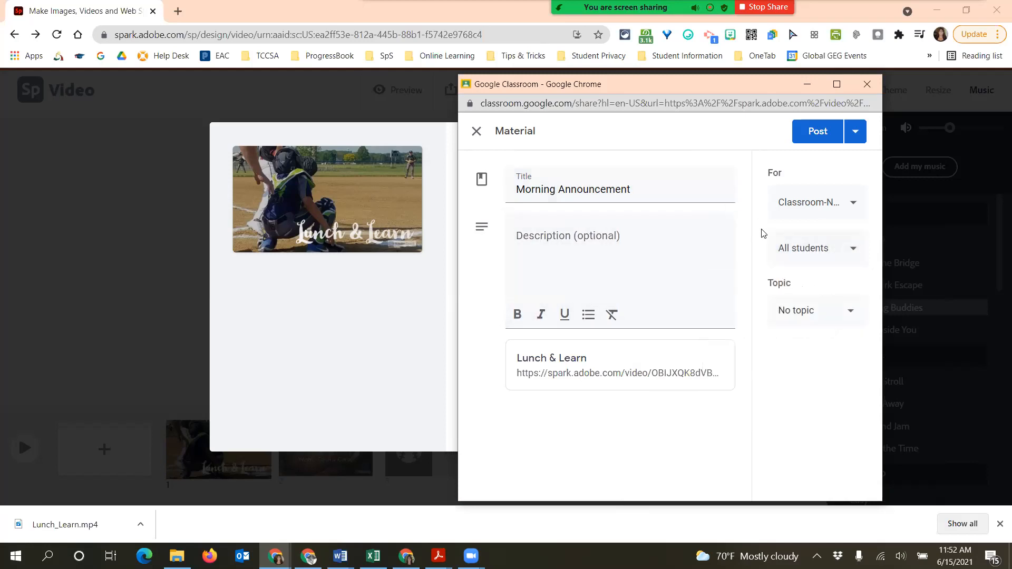
Step: File the "Morning Announcement" material under the "Today's Work" topic and post it to the class
{"action": "left_click", "coordinate": [841, 315]}
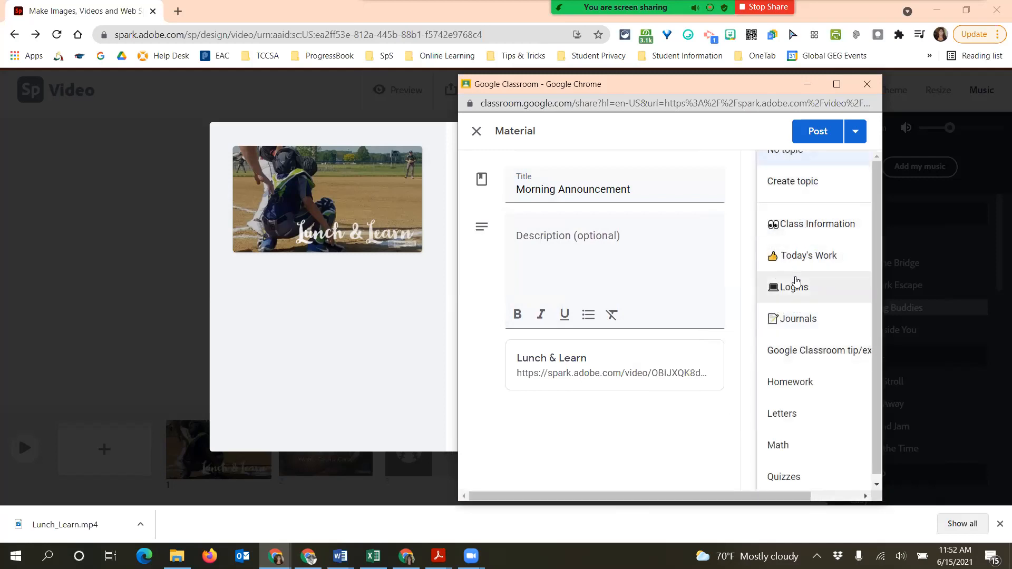
{"action": "left_click", "coordinate": [816, 261]}
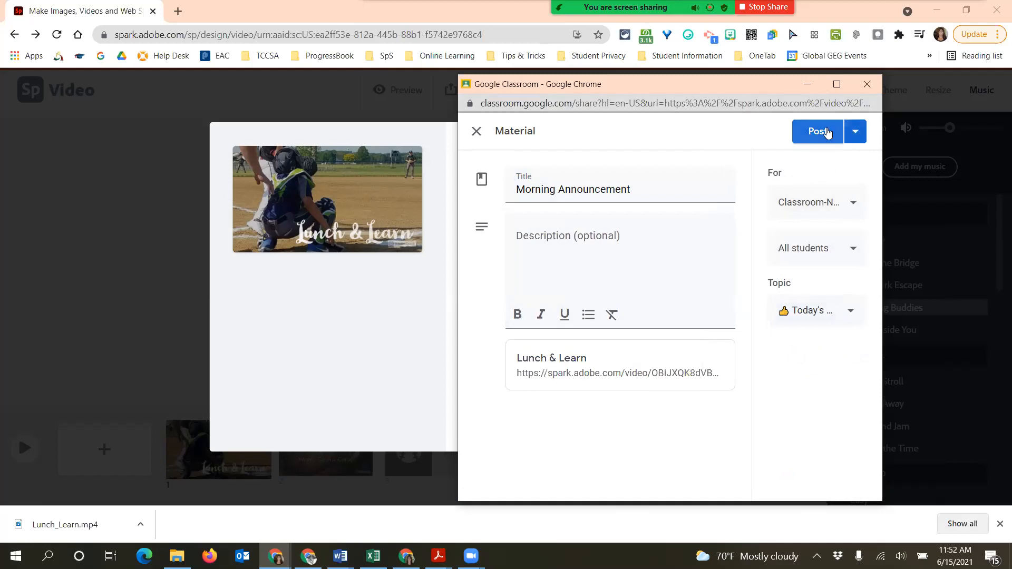
{"action": "left_click", "coordinate": [858, 135]}
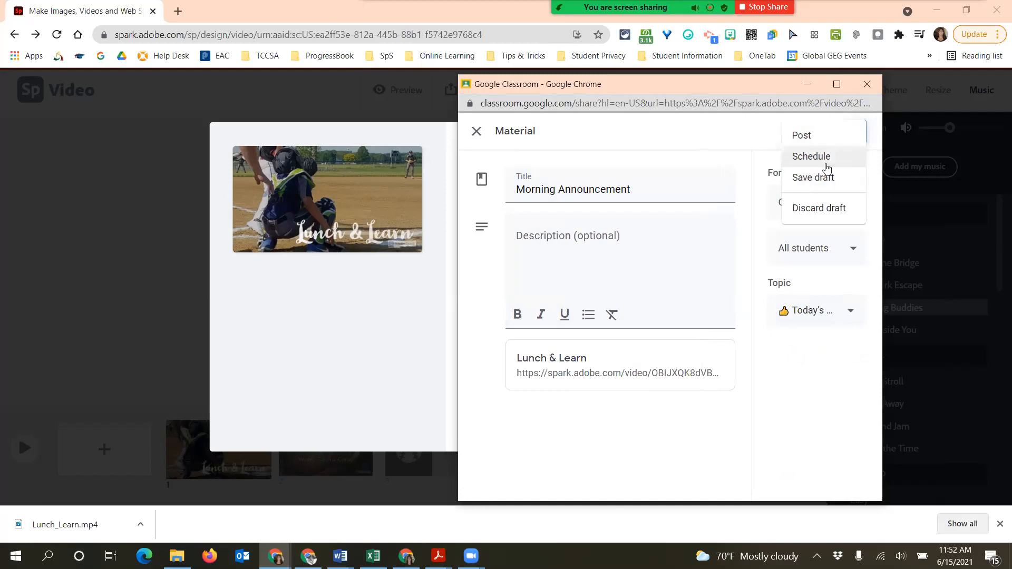
{"action": "left_click", "coordinate": [806, 135]}
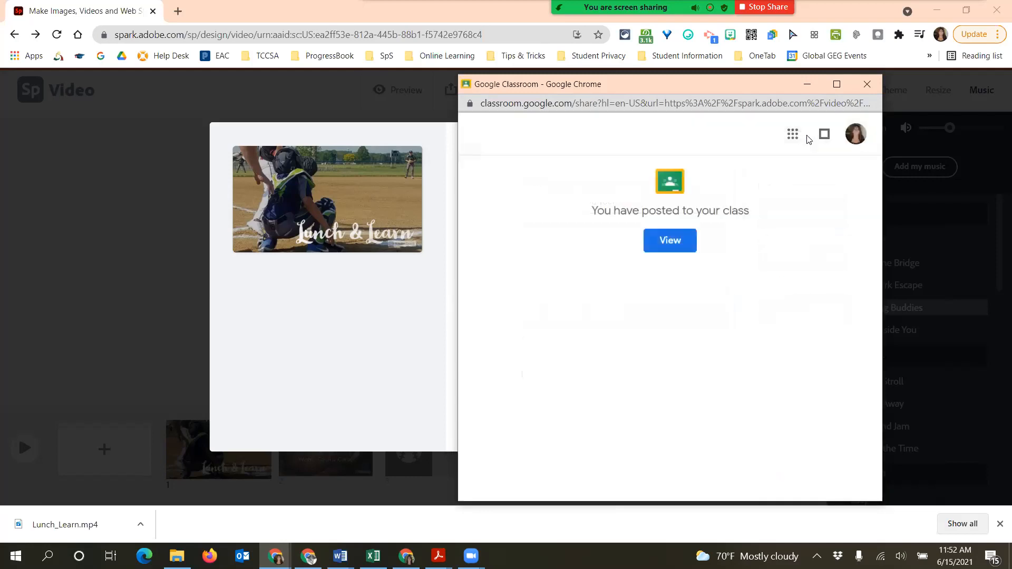
Step: View the class's Classwork and expand the newly posted "Morning Announcement" material under "Today's Work"
{"action": "left_click", "coordinate": [665, 241]}
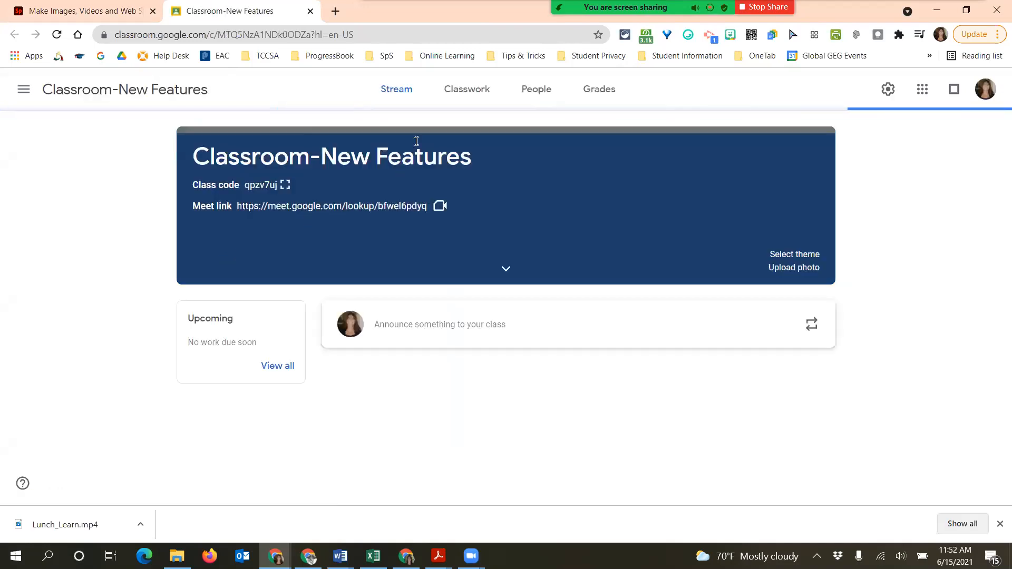
{"action": "left_click", "coordinate": [464, 101]}
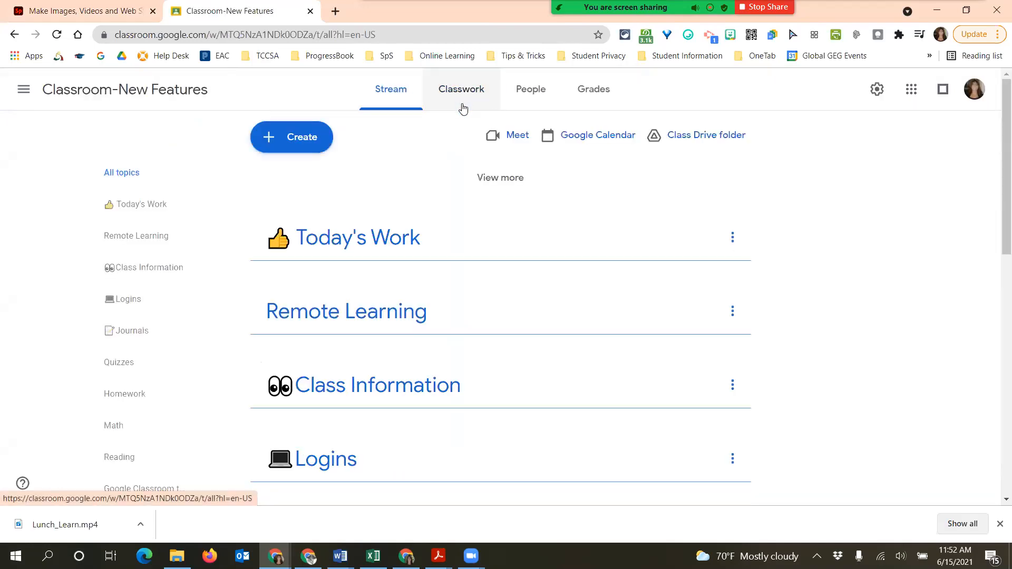
{"action": "scroll", "coordinate": [374, 337], "scroll_direction": "down", "scroll_amount": 3}
{"action": "scroll", "coordinate": [376, 330], "scroll_direction": "down", "scroll_amount": 3}
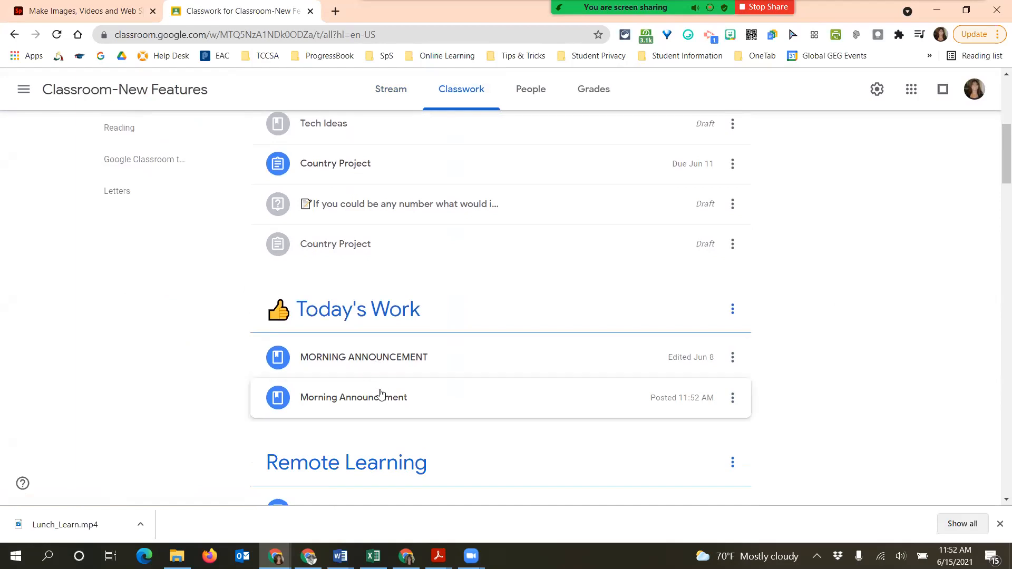
{"action": "left_click", "coordinate": [380, 394]}
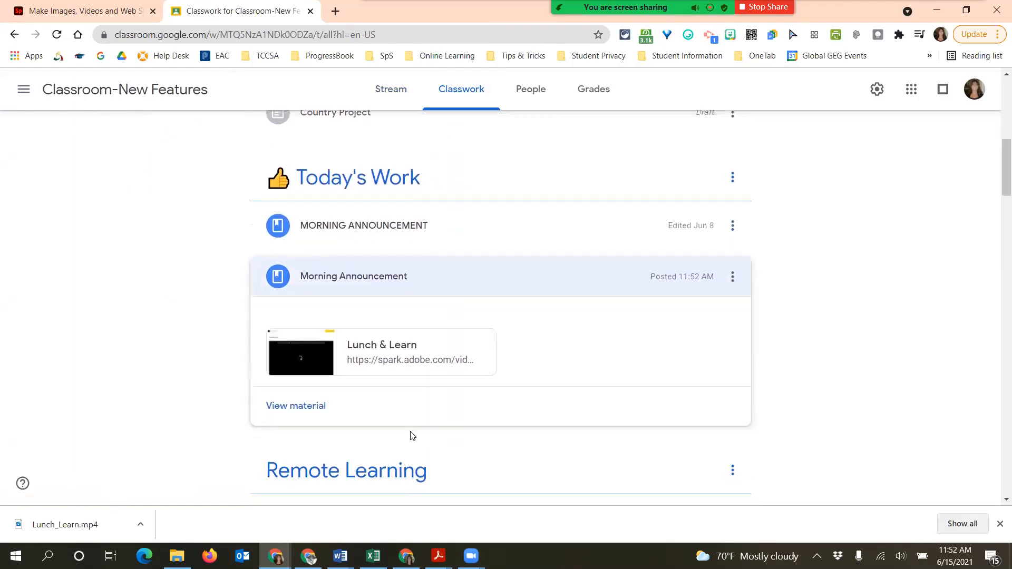
Step: Play the "Lunch & Learn" video linked in the material, and close its page
{"action": "left_click", "coordinate": [376, 347]}
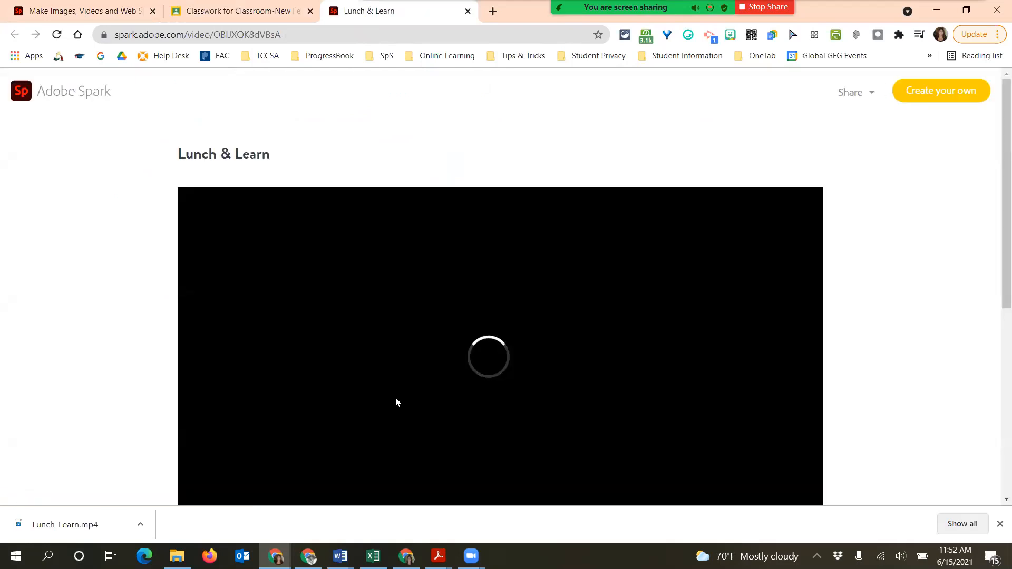
{"action": "scroll", "coordinate": [403, 392], "scroll_direction": "down", "scroll_amount": 1}
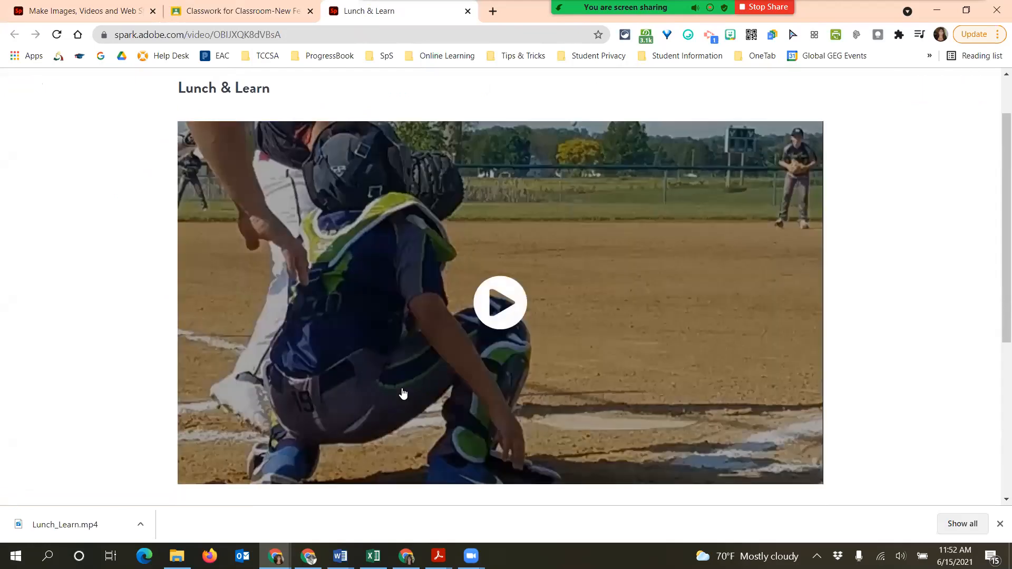
{"action": "left_click", "coordinate": [504, 321]}
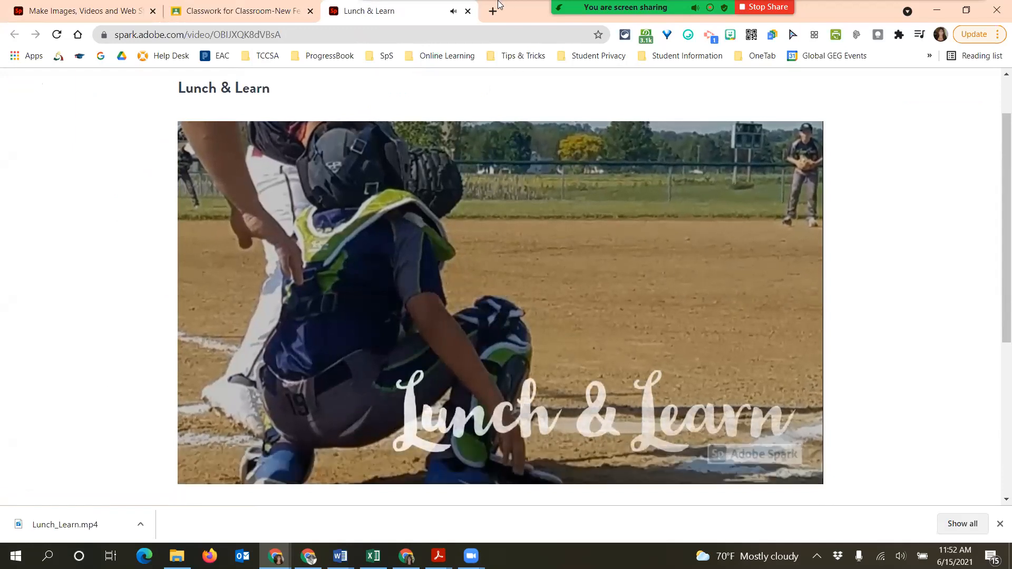
{"action": "key", "text": "ctrl+w"}
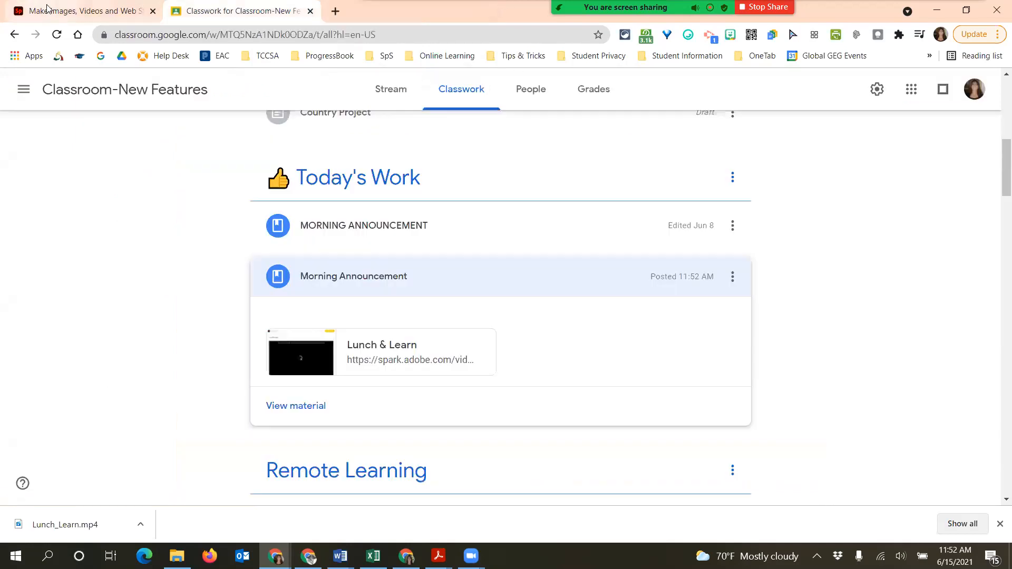
Step: Switch back to Adobe Spark, close the sharing dialog, and open the recent video project "Sample" without its introductory tutorial
{"action": "left_click", "coordinate": [48, 8]}
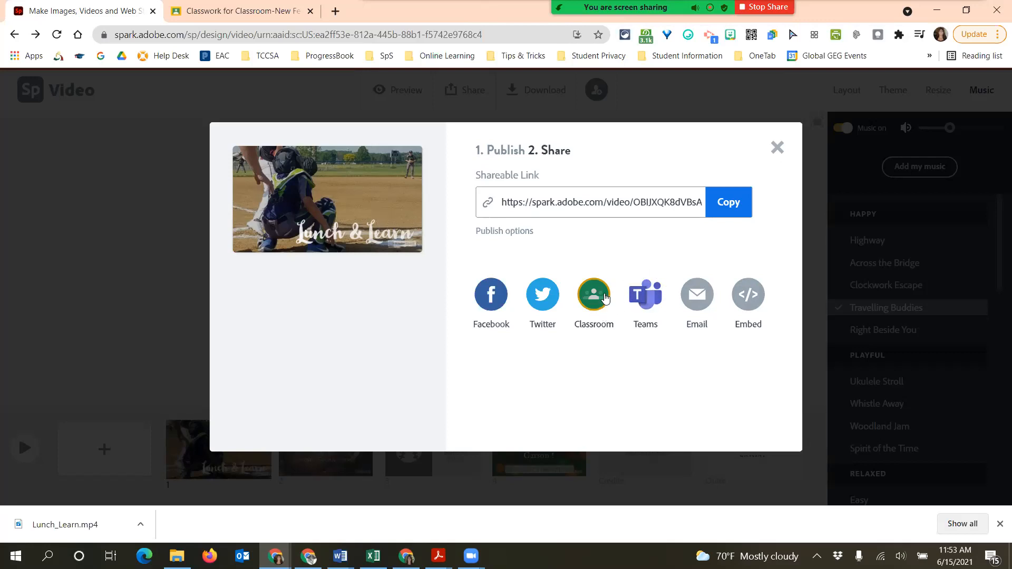
{"action": "left_click", "coordinate": [777, 148]}
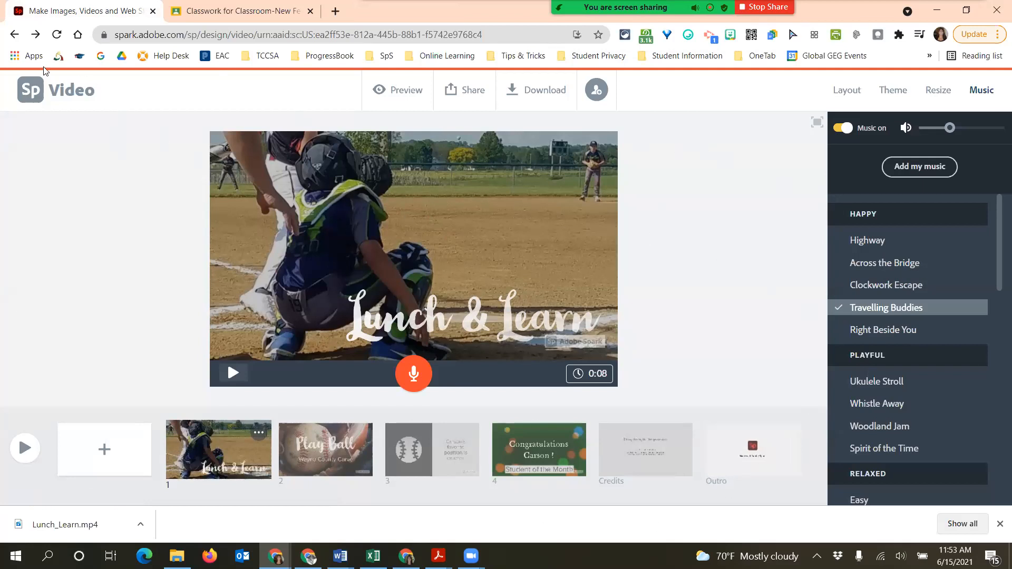
{"action": "left_click", "coordinate": [31, 90]}
{"action": "scroll", "coordinate": [541, 406], "scroll_direction": "down", "scroll_amount": 12}
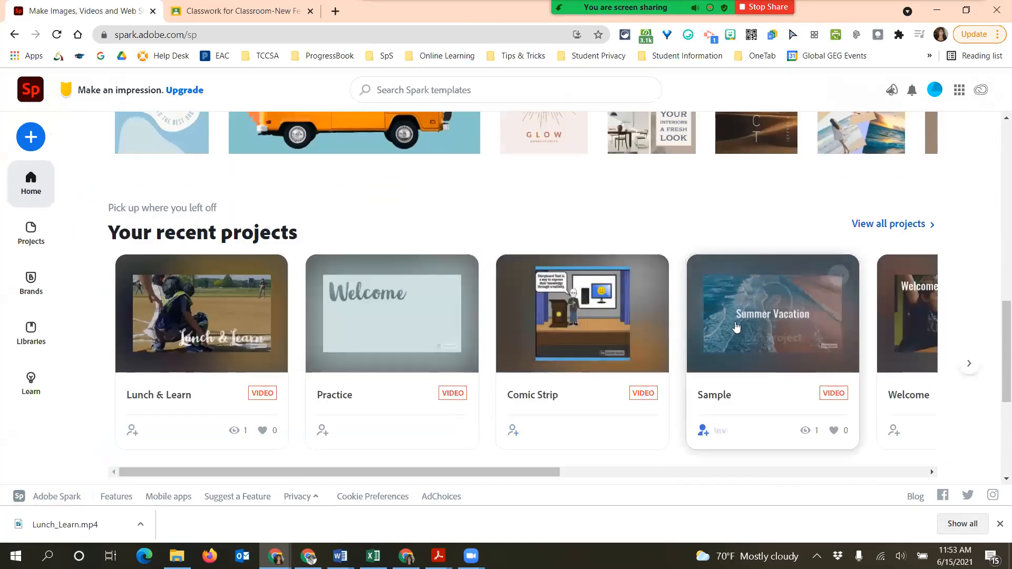
{"action": "left_click", "coordinate": [771, 311]}
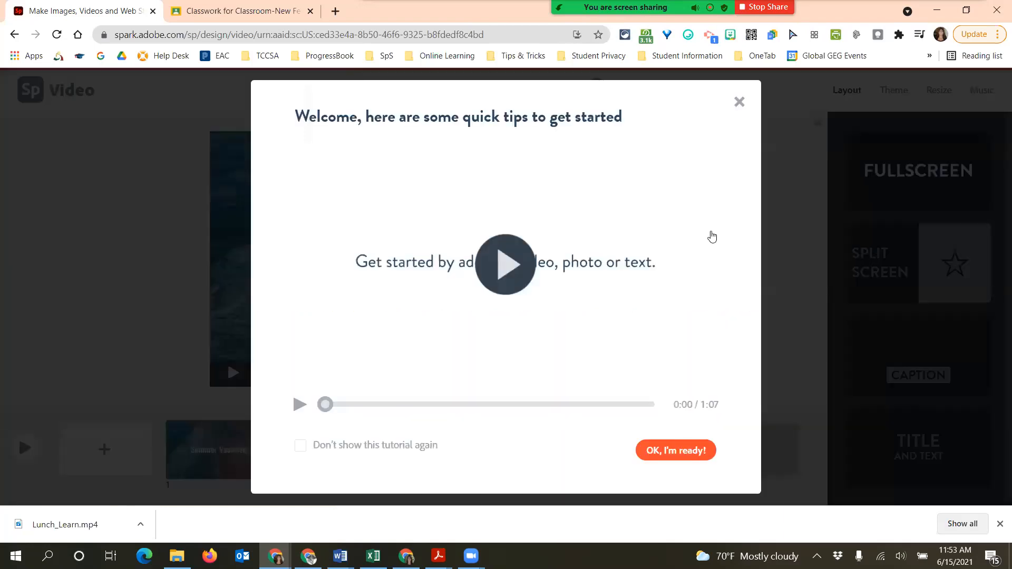
{"action": "left_click", "coordinate": [740, 101]}
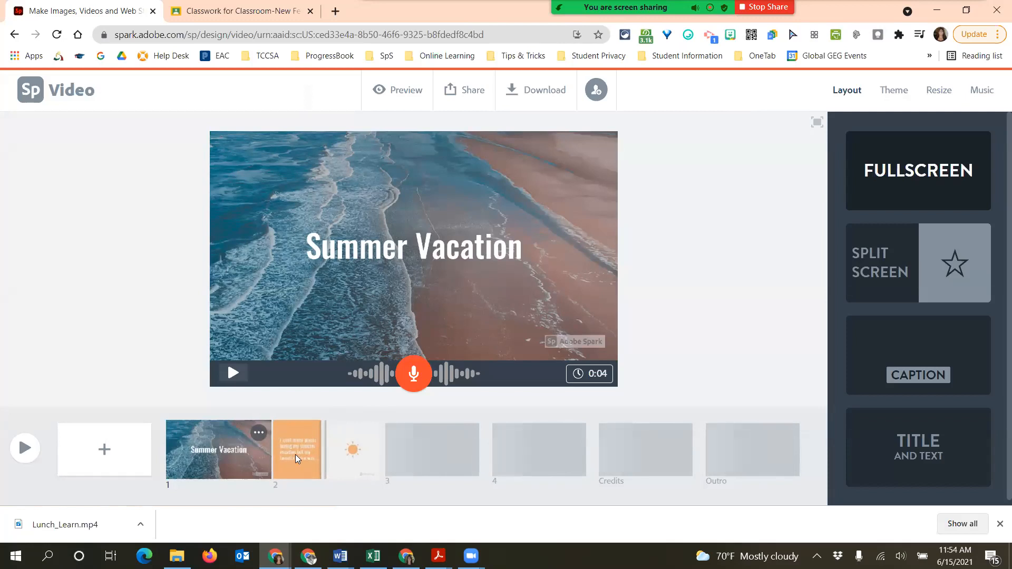
Step: Look through the slides and credits of the "Summer Vacation" video, and return to its first slide
{"action": "left_click", "coordinate": [309, 450]}
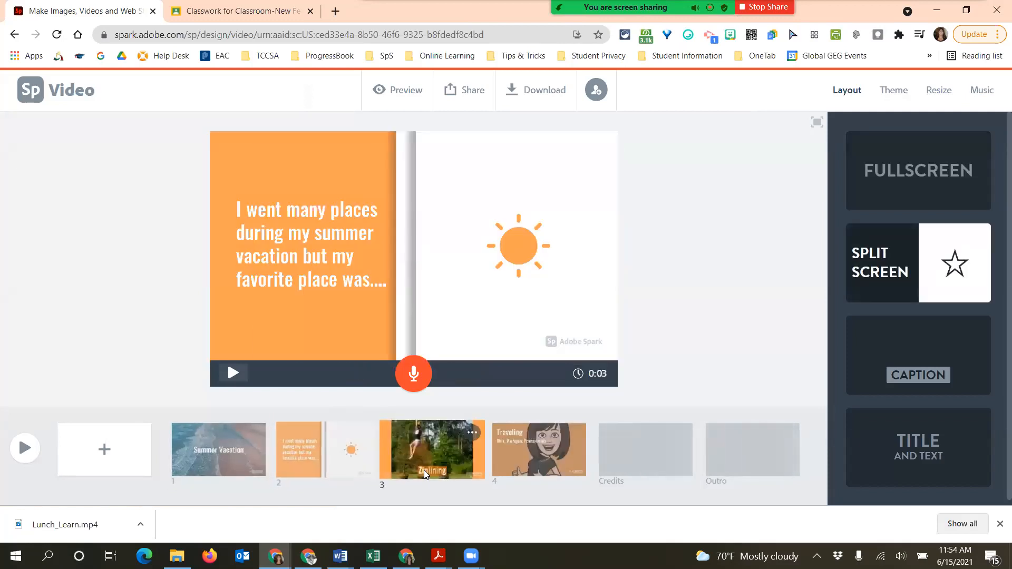
{"action": "left_click", "coordinate": [424, 470]}
{"action": "left_click", "coordinate": [222, 437]}
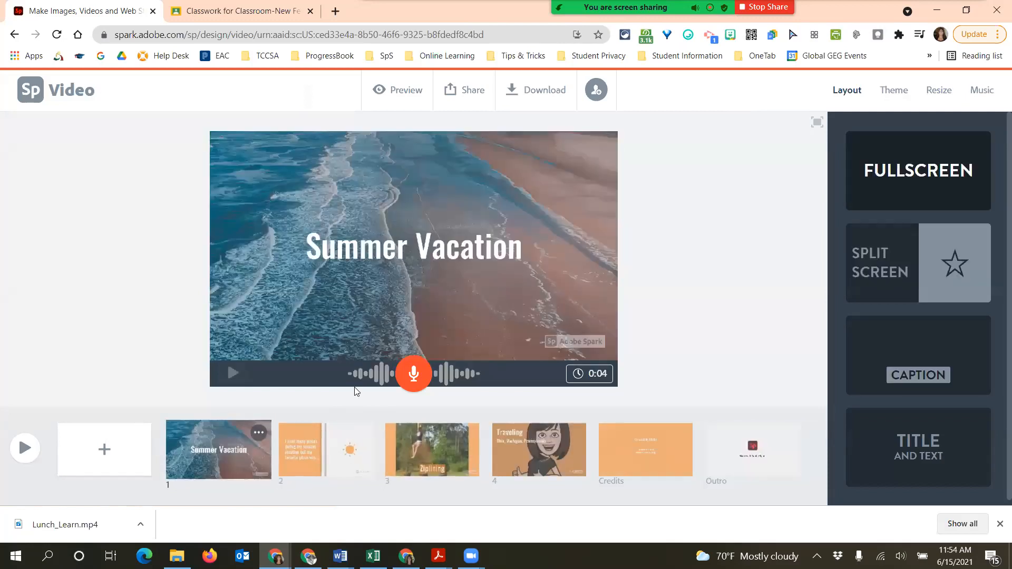
{"action": "left_click", "coordinate": [345, 445]}
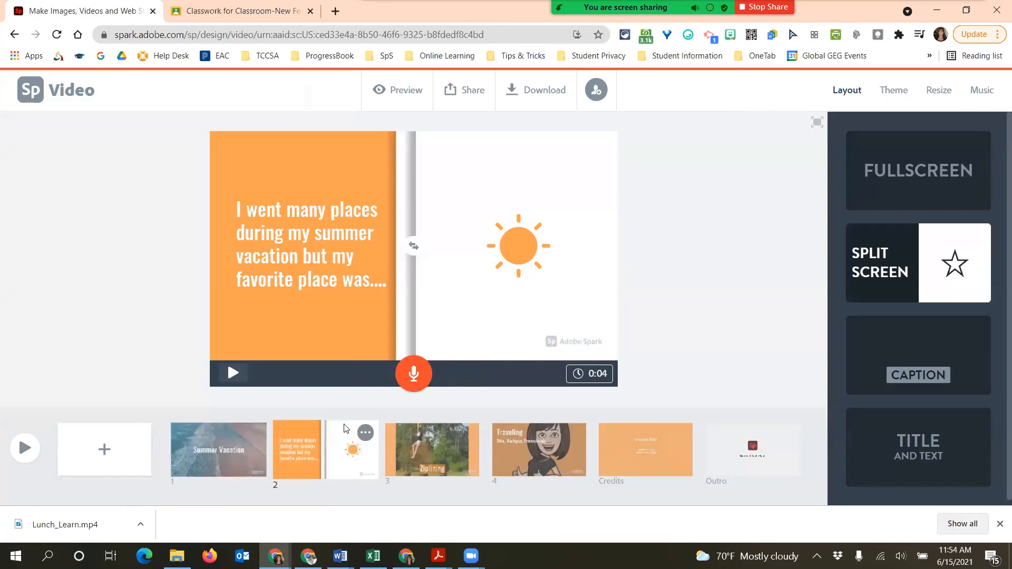
{"action": "left_click", "coordinate": [457, 468]}
{"action": "left_click", "coordinate": [532, 464]}
{"action": "left_click", "coordinate": [616, 466]}
{"action": "left_click", "coordinate": [227, 453]}
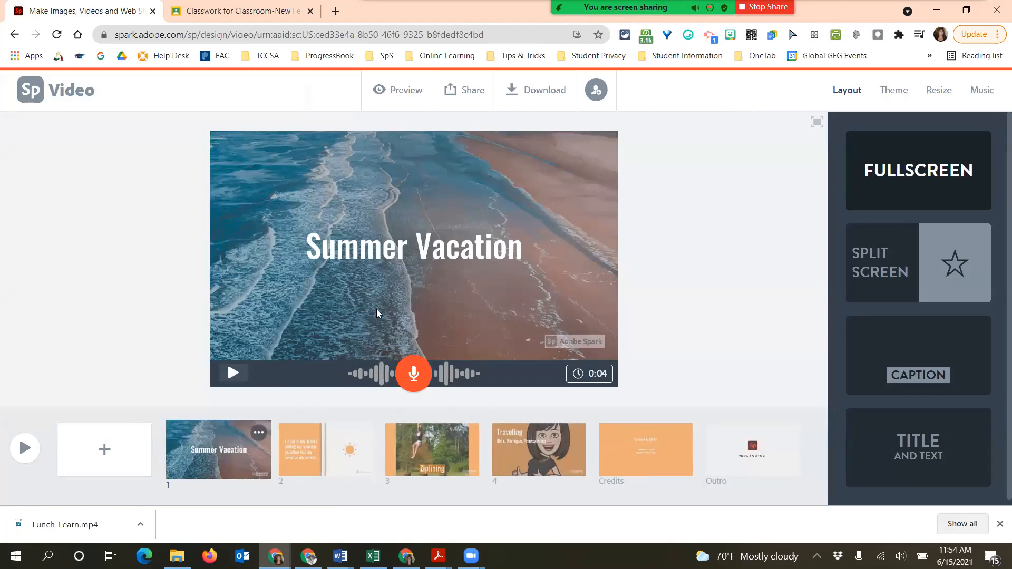
Step: Preview the "Summer Vacation" video, pause it at the second slide, and close the preview
{"action": "left_click", "coordinate": [387, 92]}
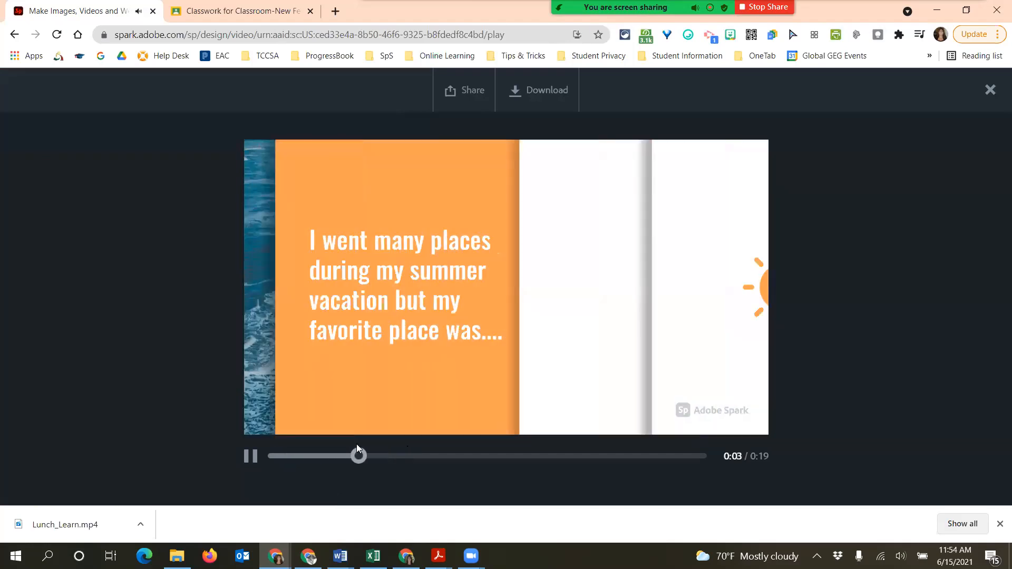
{"action": "left_click", "coordinate": [250, 457]}
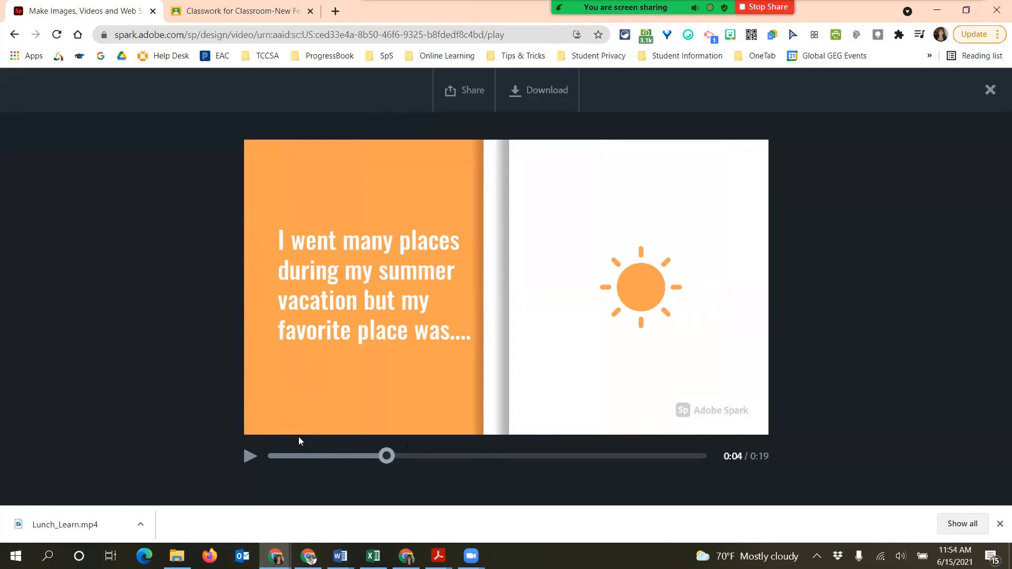
{"action": "left_click", "coordinate": [989, 90]}
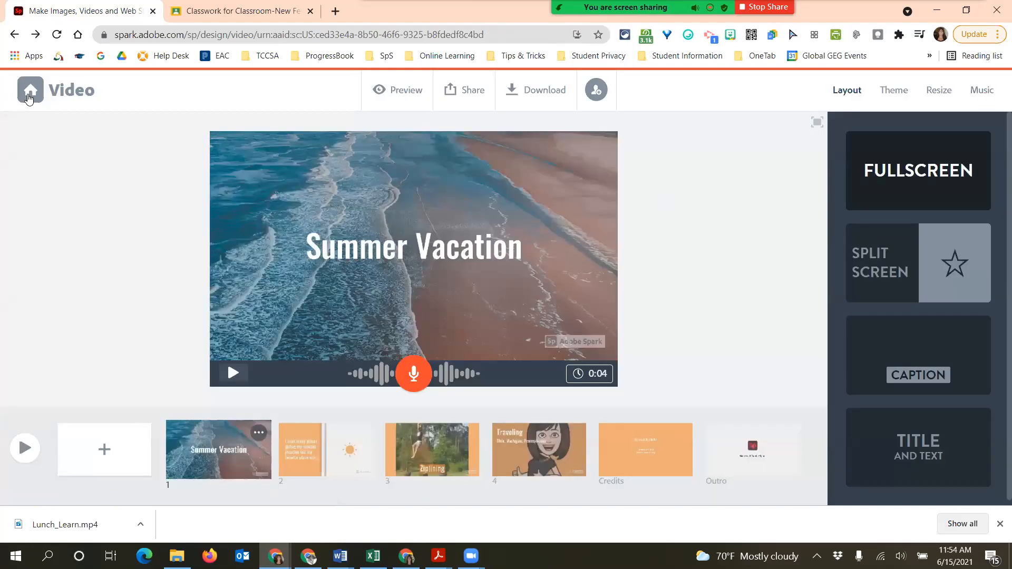
Step: Return to the Adobe Spark home page and view the recent projects
{"action": "left_click", "coordinate": [30, 90]}
{"action": "mouse_move", "coordinate": [373, 556]}
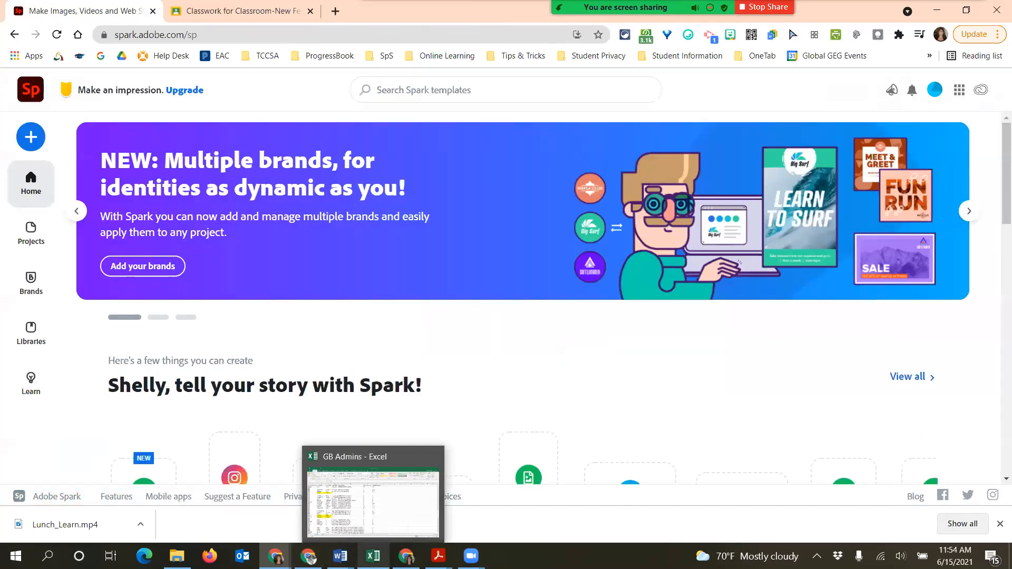
{"action": "scroll", "coordinate": [427, 368], "scroll_direction": "down", "scroll_amount": 8}
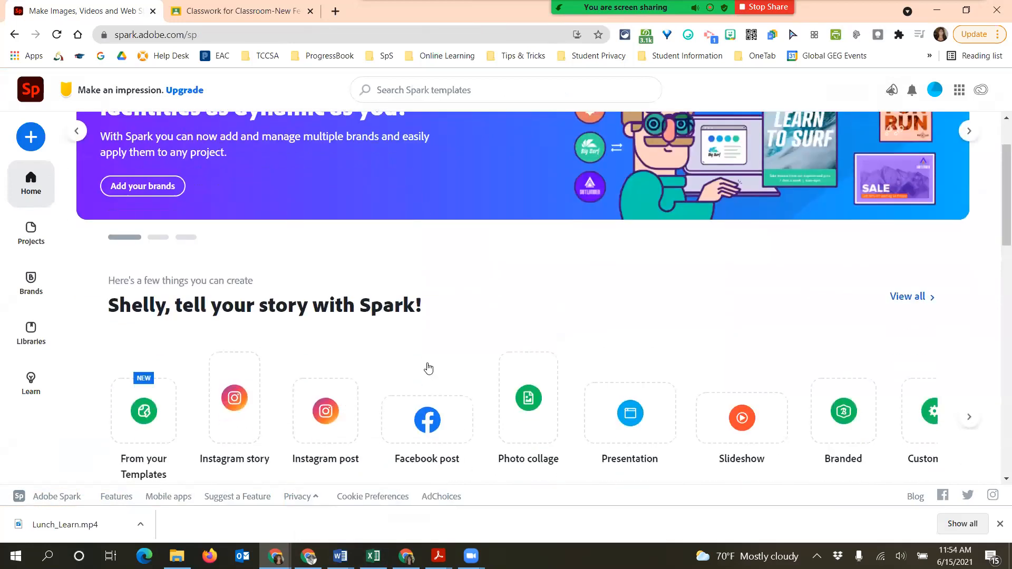
{"action": "scroll", "coordinate": [428, 365], "scroll_direction": "down", "scroll_amount": 3}
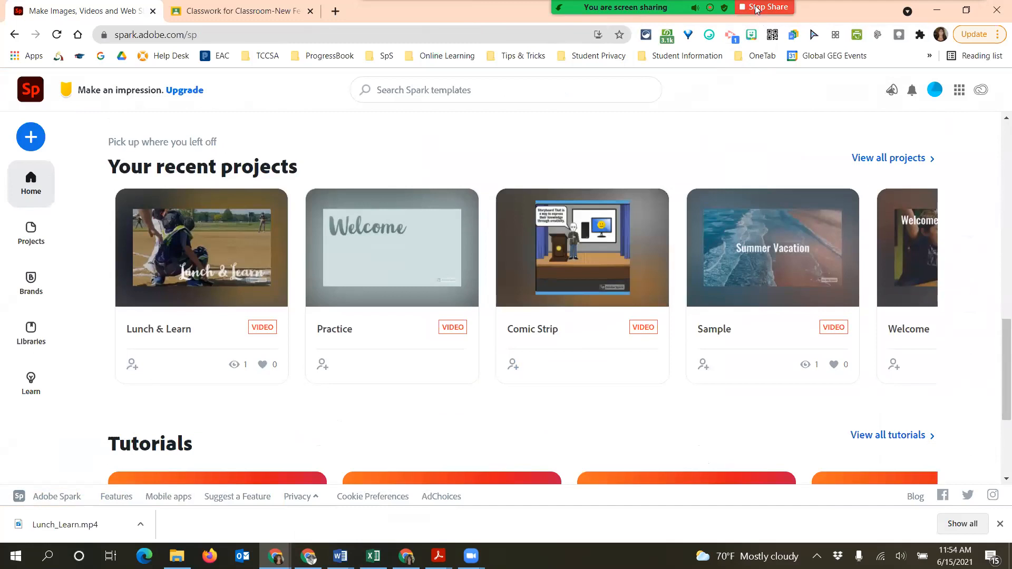
Step: Open the recent video project "Comic Strip" for editing and dismiss its introductory tutorial
{"action": "mouse_move", "coordinate": [594, 248]}
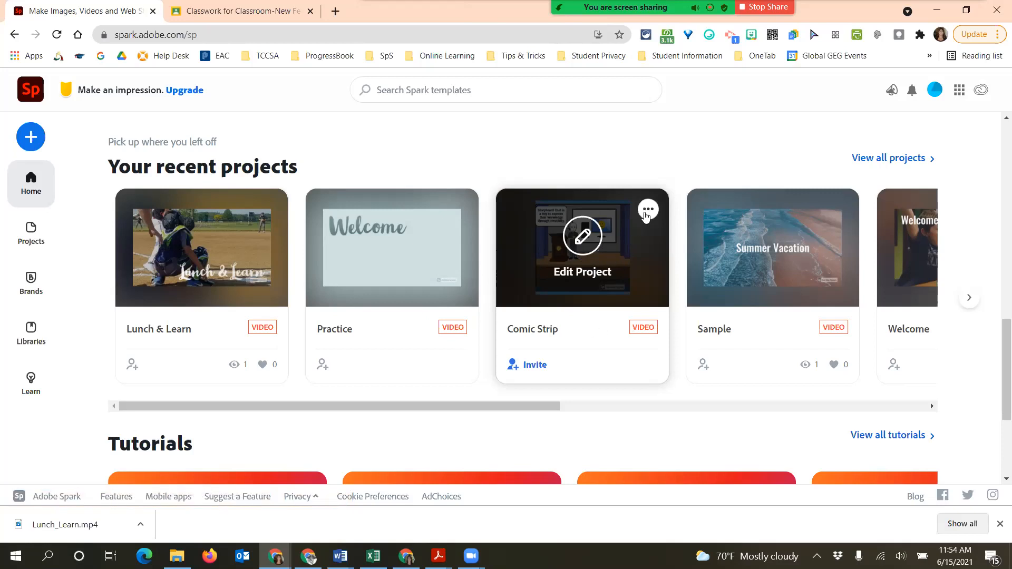
{"action": "left_click", "coordinate": [594, 236]}
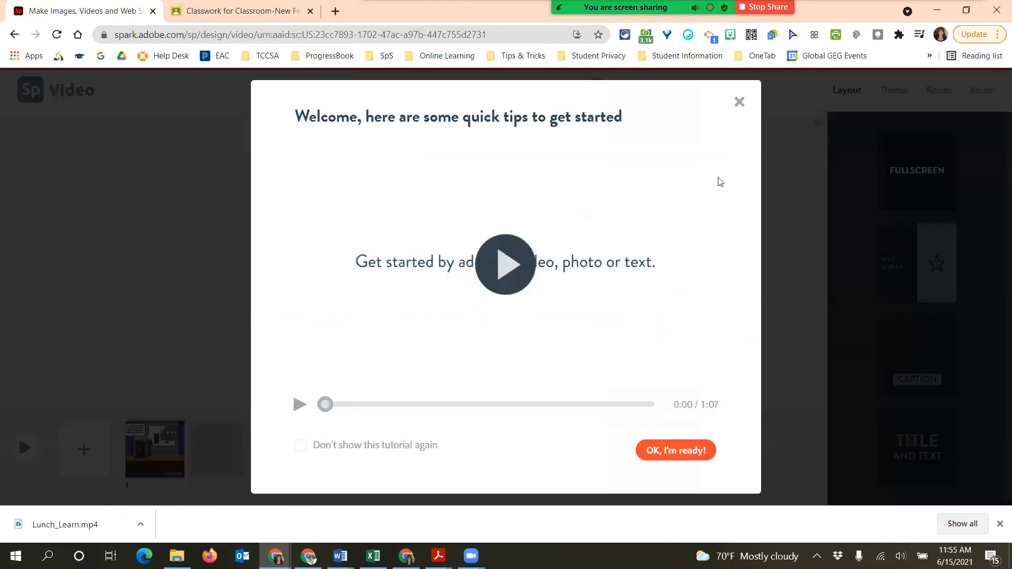
{"action": "left_click", "coordinate": [737, 103]}
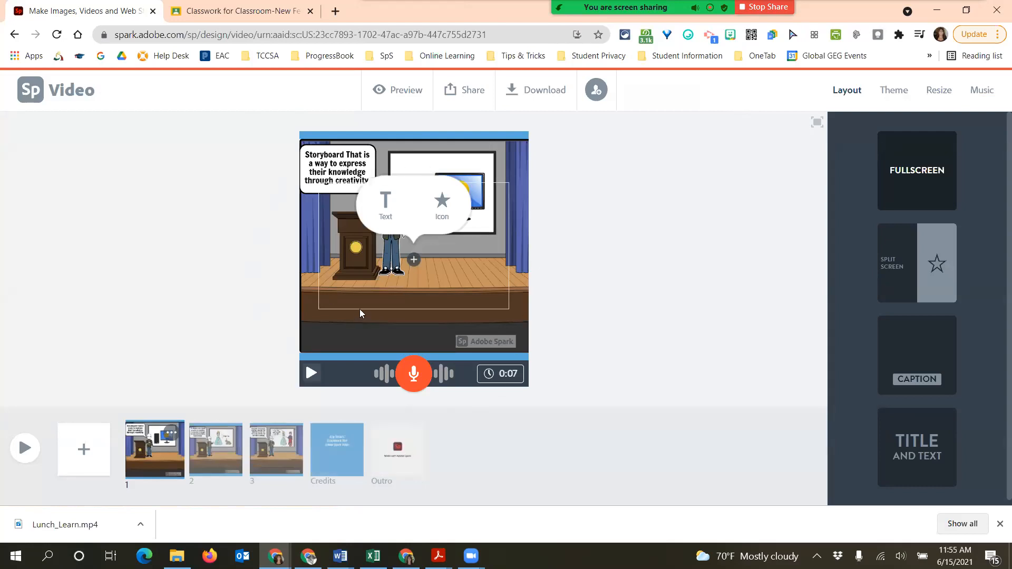
Step: Look through the second and third slides of the "Comic Strip" video and view its resize options
{"action": "left_click", "coordinate": [235, 460]}
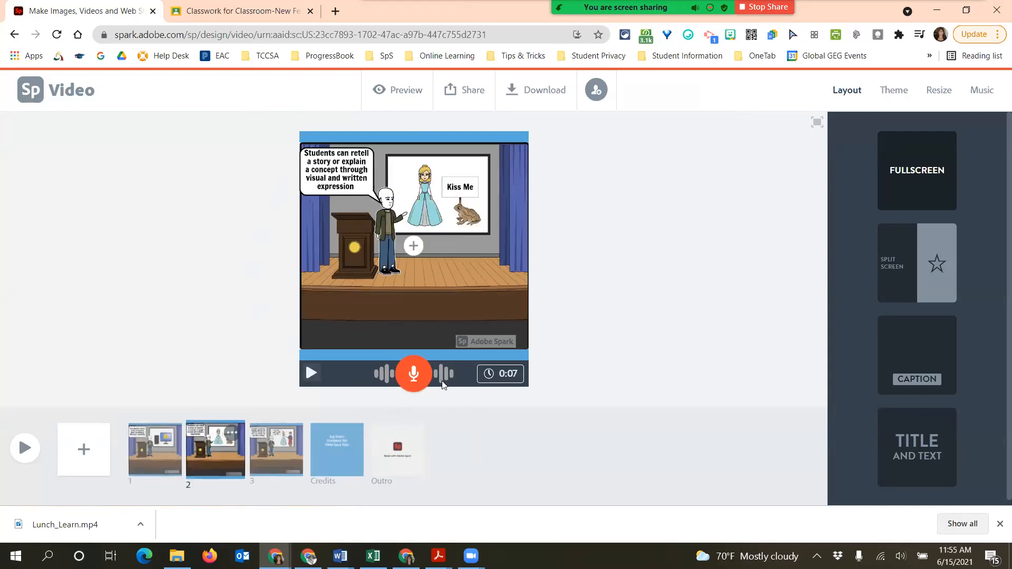
{"action": "left_click", "coordinate": [287, 451]}
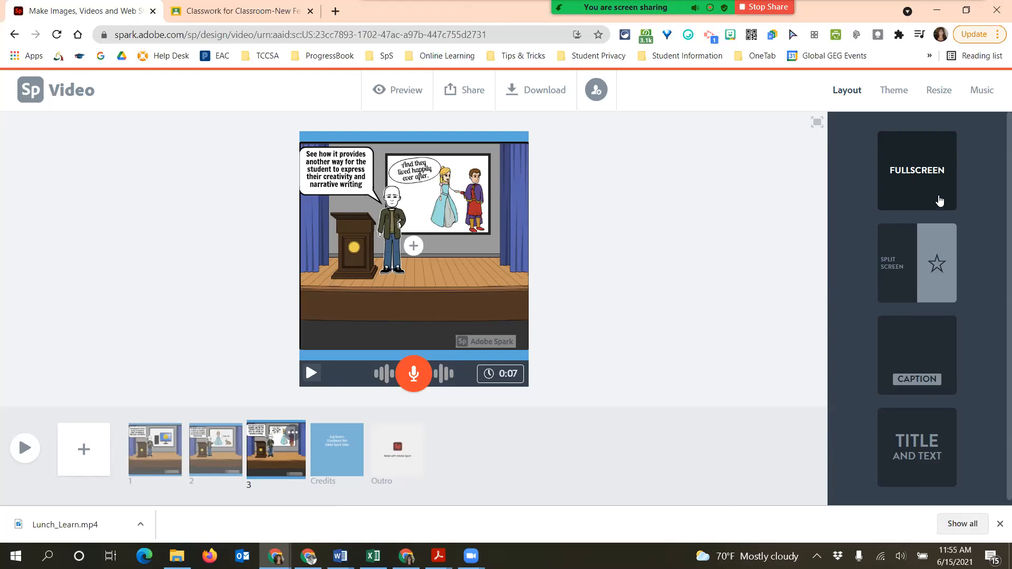
{"action": "left_click", "coordinate": [943, 94]}
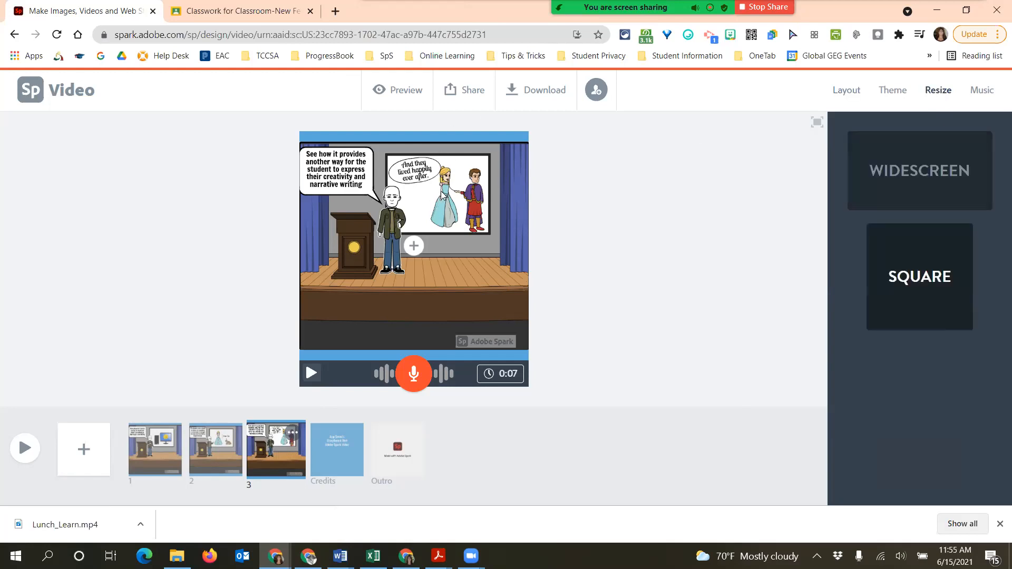
Step: Return to the Adobe Spark home page and stop sharing the screen in the Zoom meeting
{"action": "left_click", "coordinate": [30, 91]}
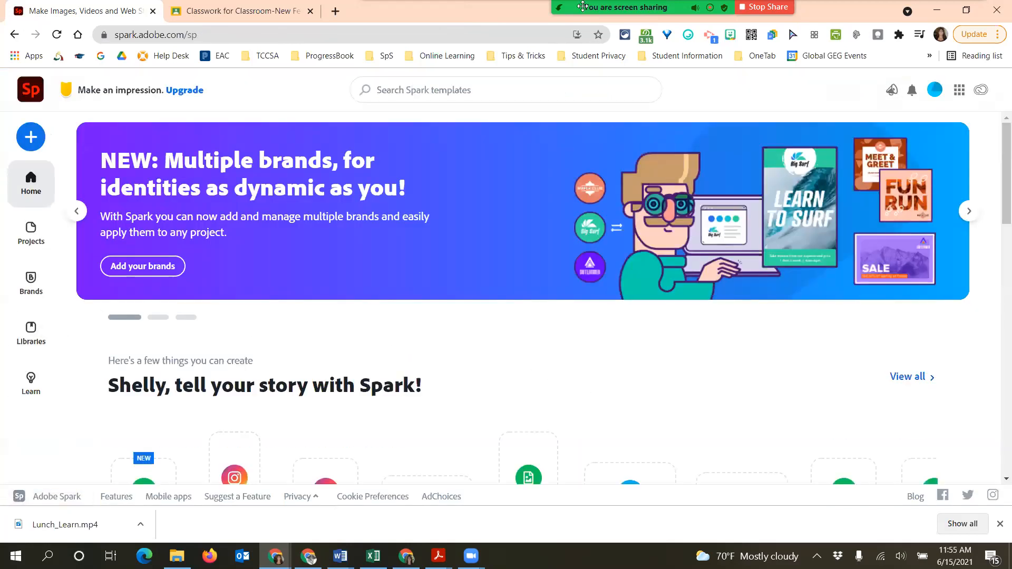
{"action": "mouse_move", "coordinate": [850, 6]}
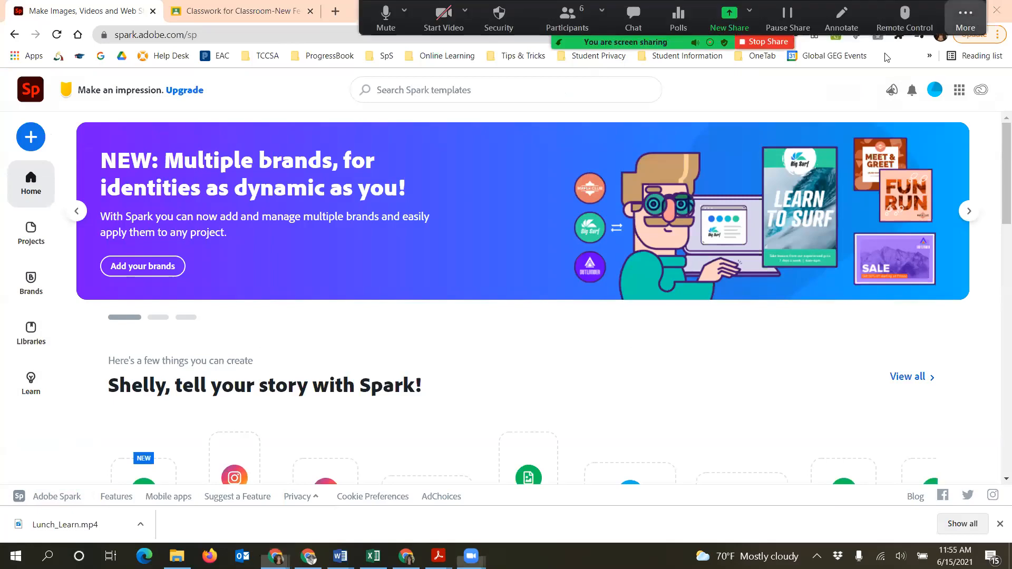
{"action": "left_click", "coordinate": [868, 65]}
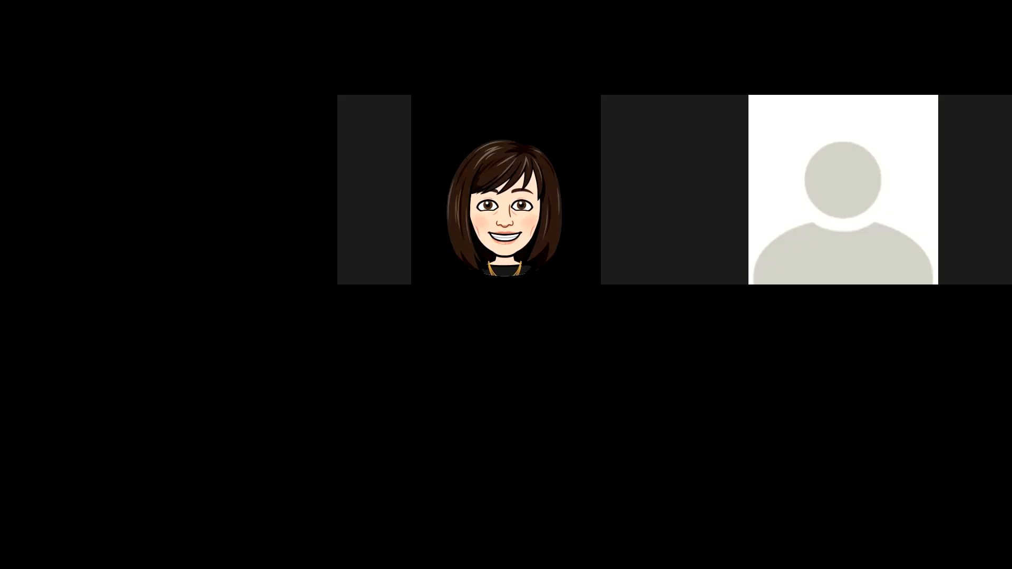